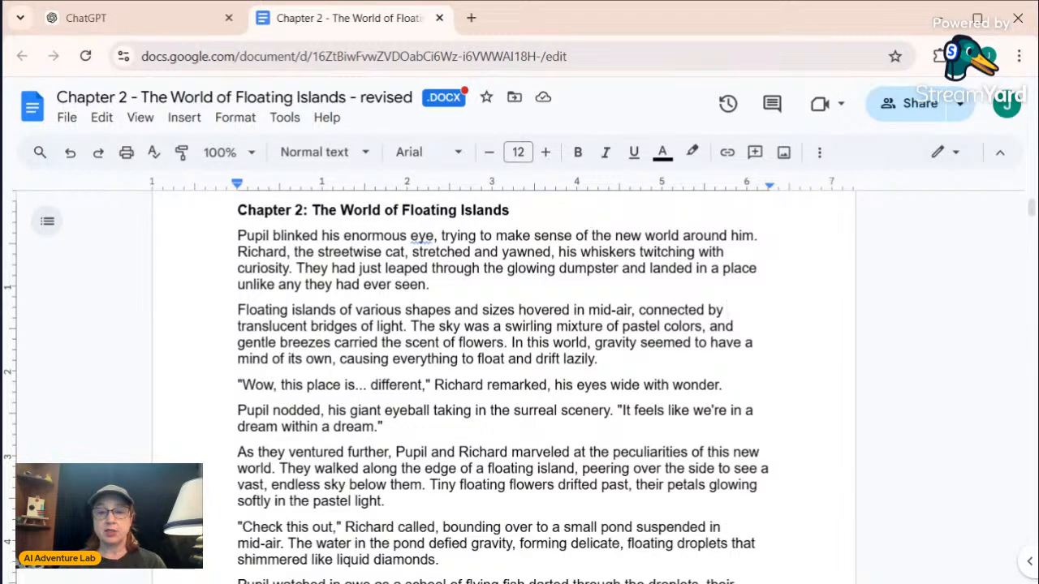
Skim the Chapter 2 story text from its beginning through to the Art Direction section
scroll(503, 382, "down", 12)
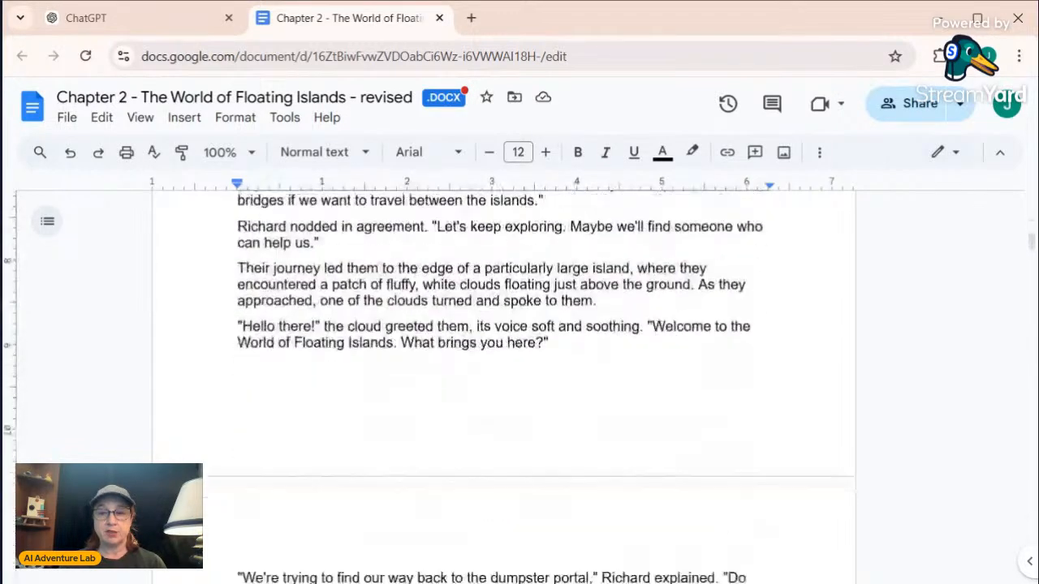
scroll(503, 382, "down", 6)
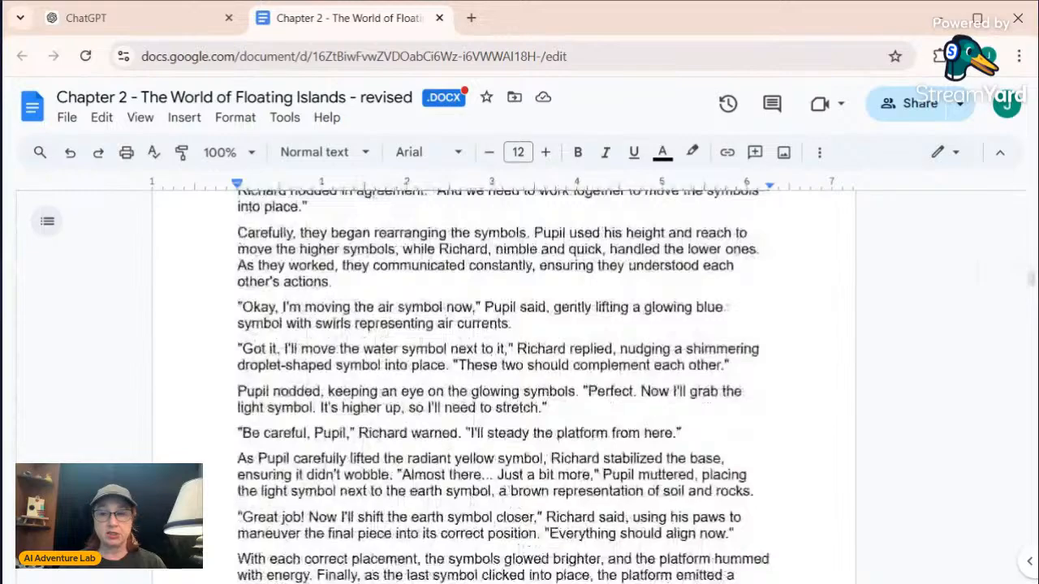
scroll(503, 381, "down", 4)
scroll(503, 381, "down", 5)
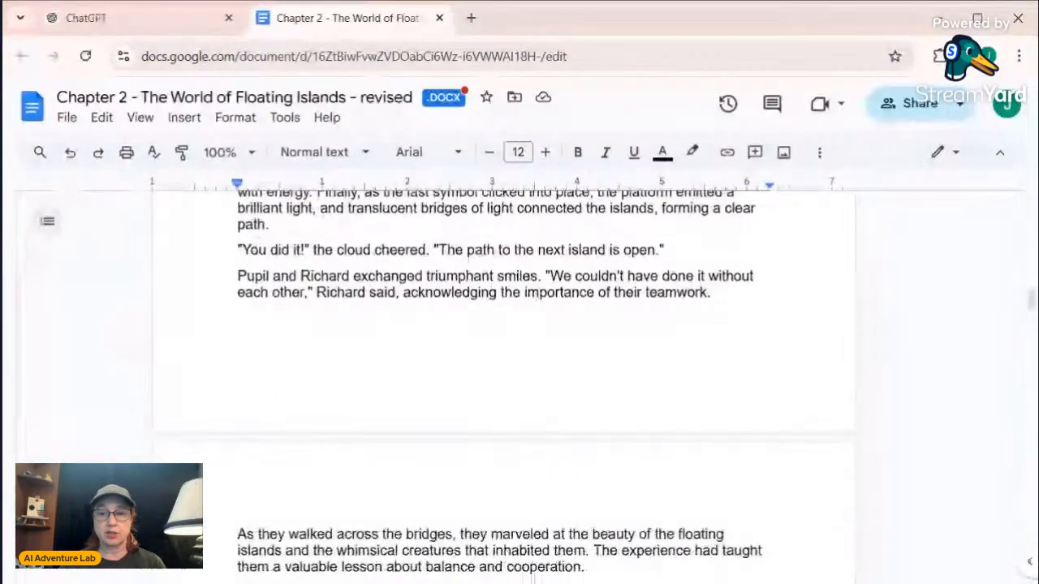
scroll(503, 381, "down", 2)
scroll(503, 381, "down", 6)
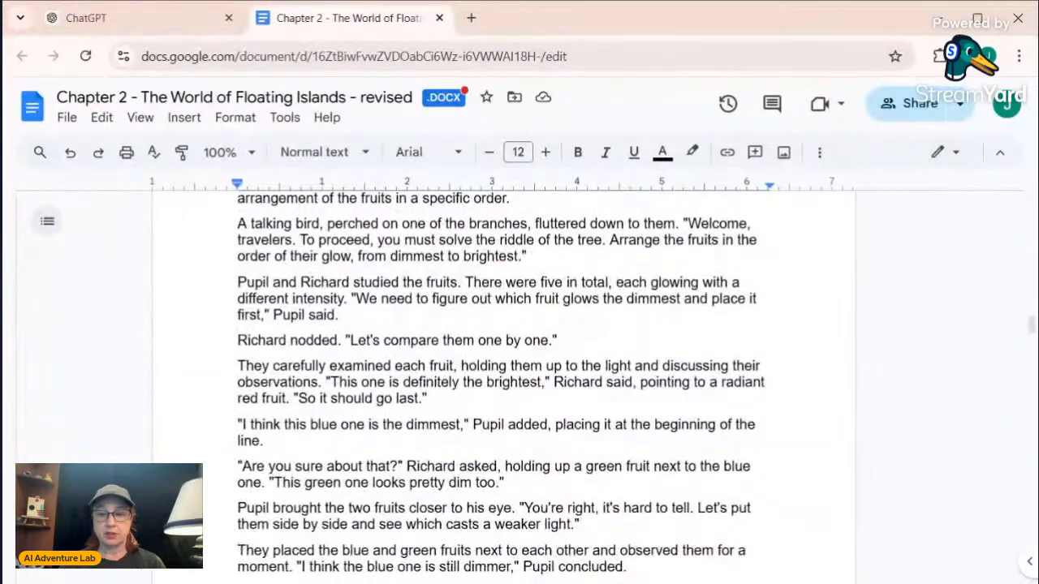
scroll(503, 382, "down", 20)
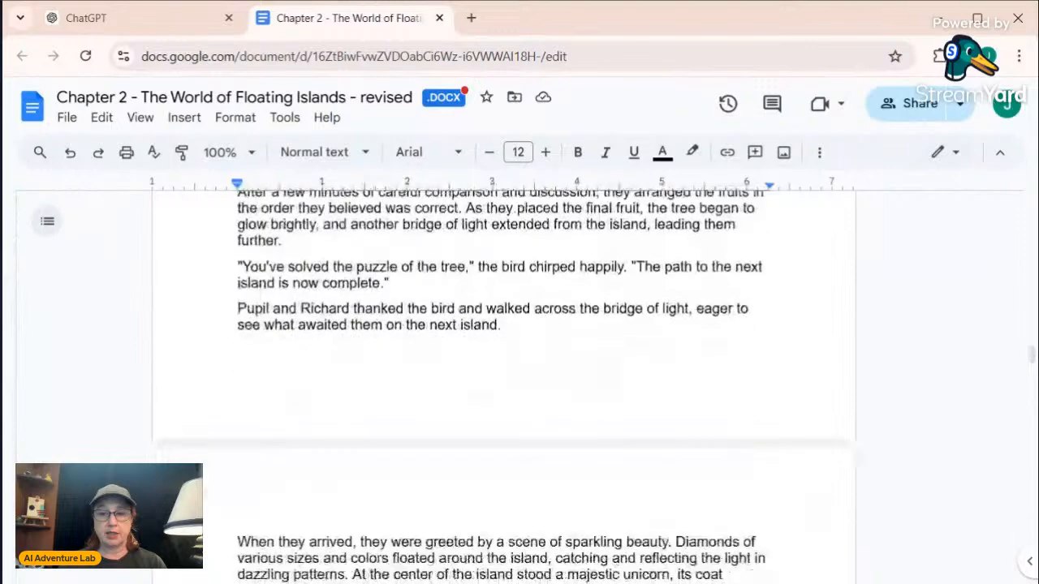
scroll(503, 381, "down", 7)
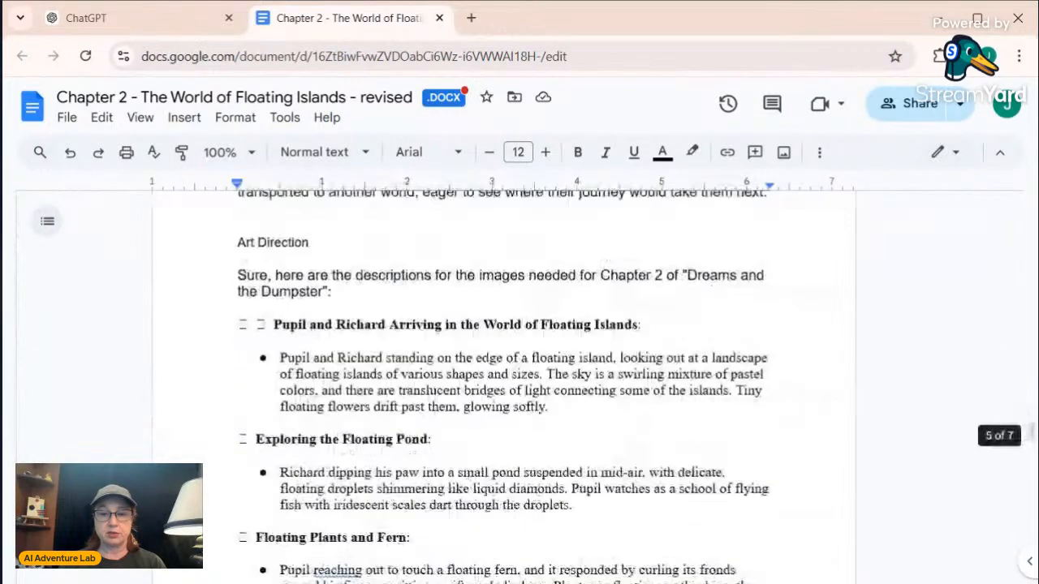
Review the Art Direction image descriptions from the arrival scene through "Solving the Elemental Puzzle - Step 2", highlighting the Step 1 entry
scroll(503, 382, "up", 1)
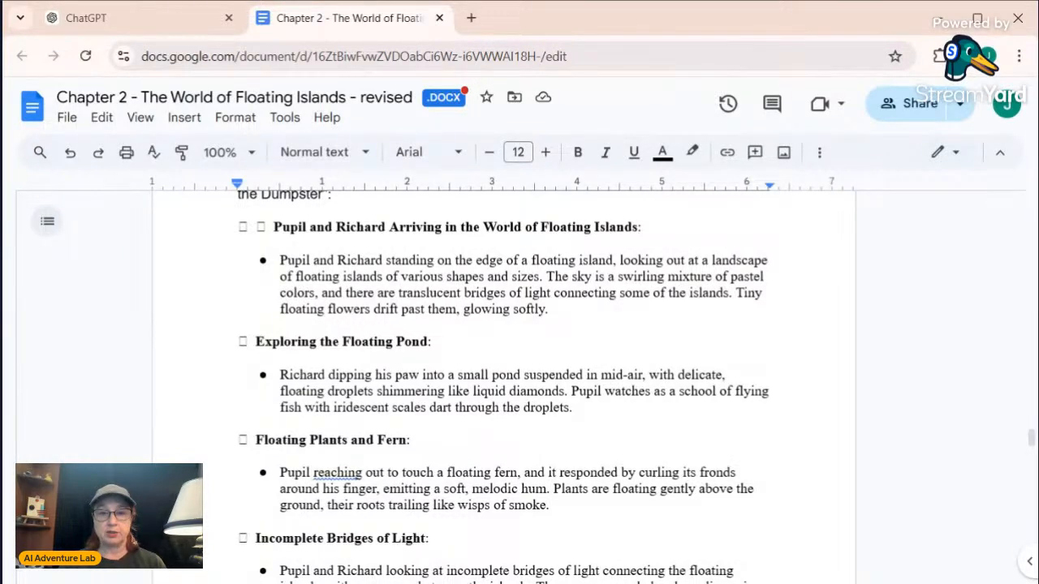
scroll(503, 365, "down", 1)
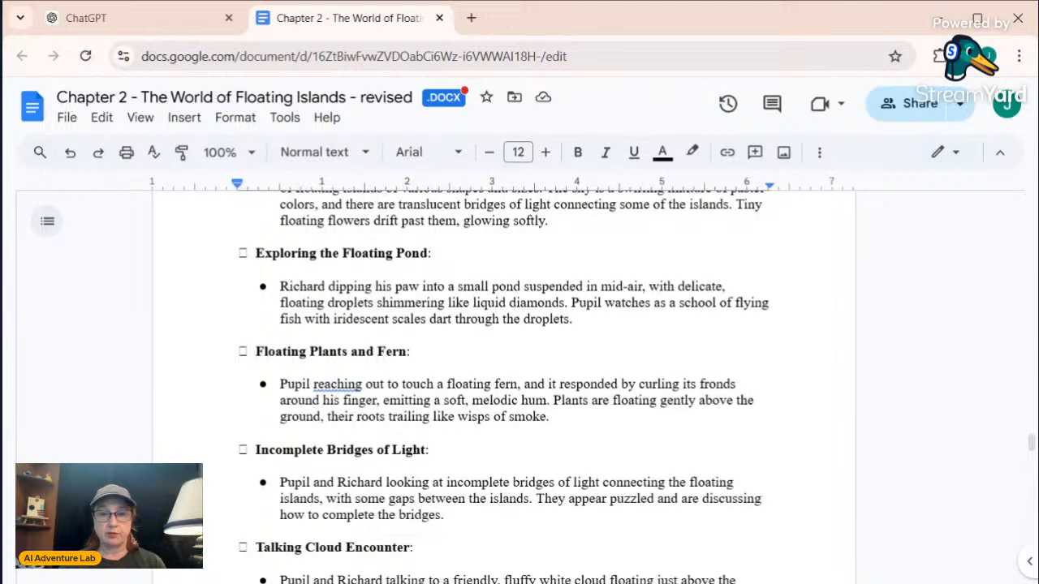
scroll(504, 366, "down", 1)
scroll(504, 365, "down", 1)
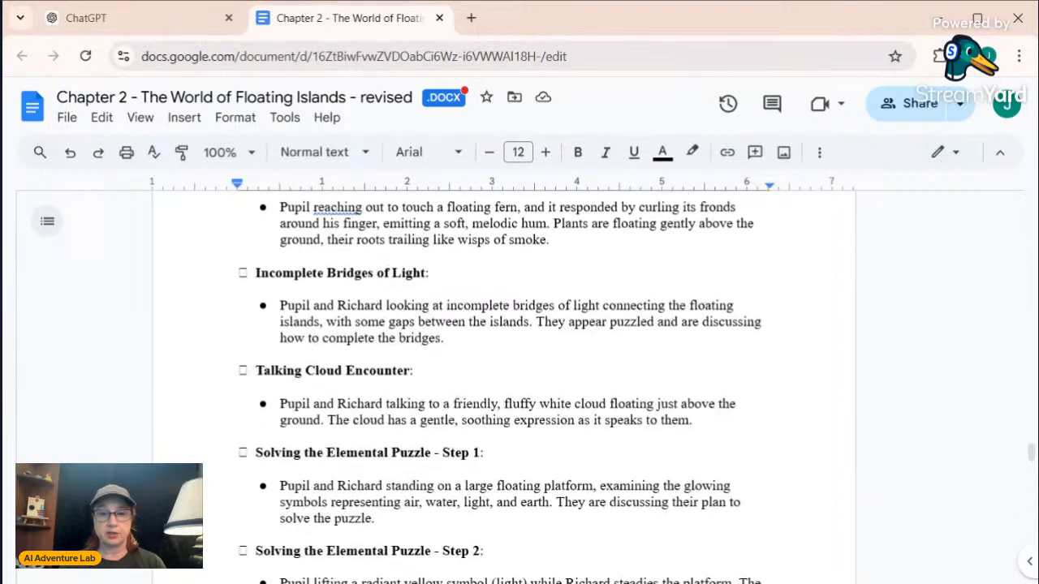
scroll(503, 365, "down", 1)
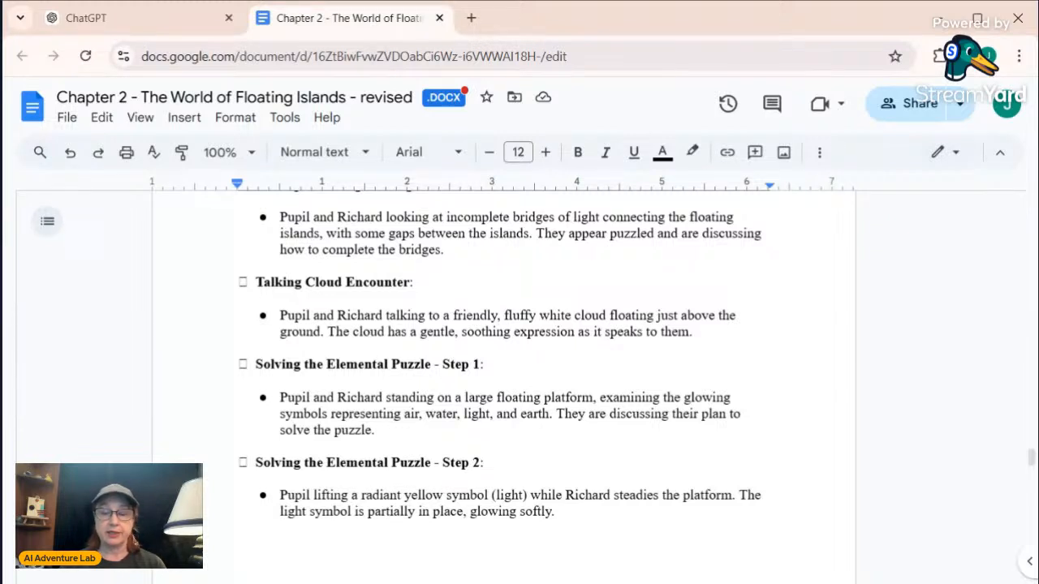
scroll(507, 389, "down", 2)
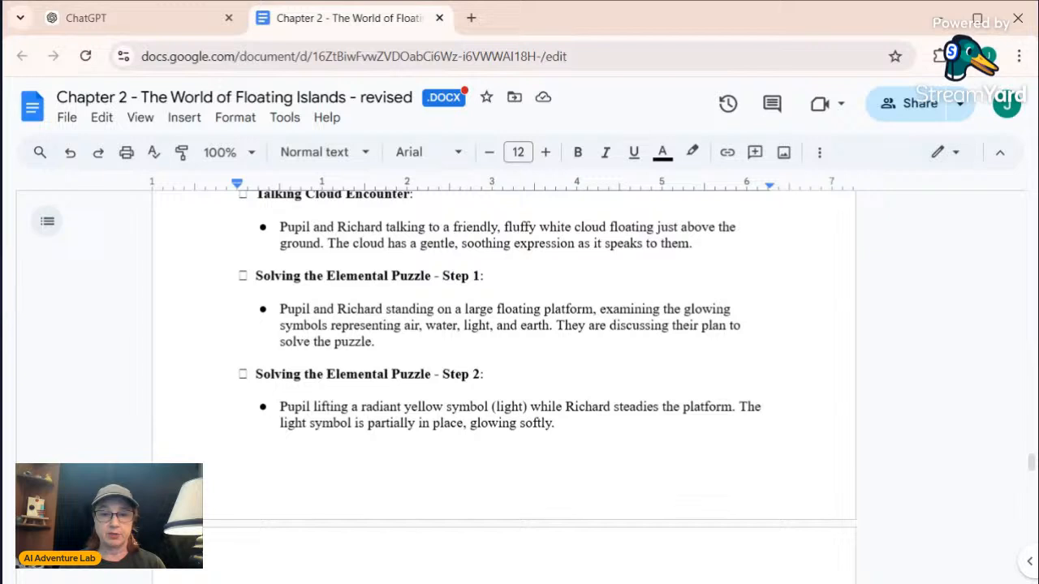
left_click_drag(375, 342, 255, 276)
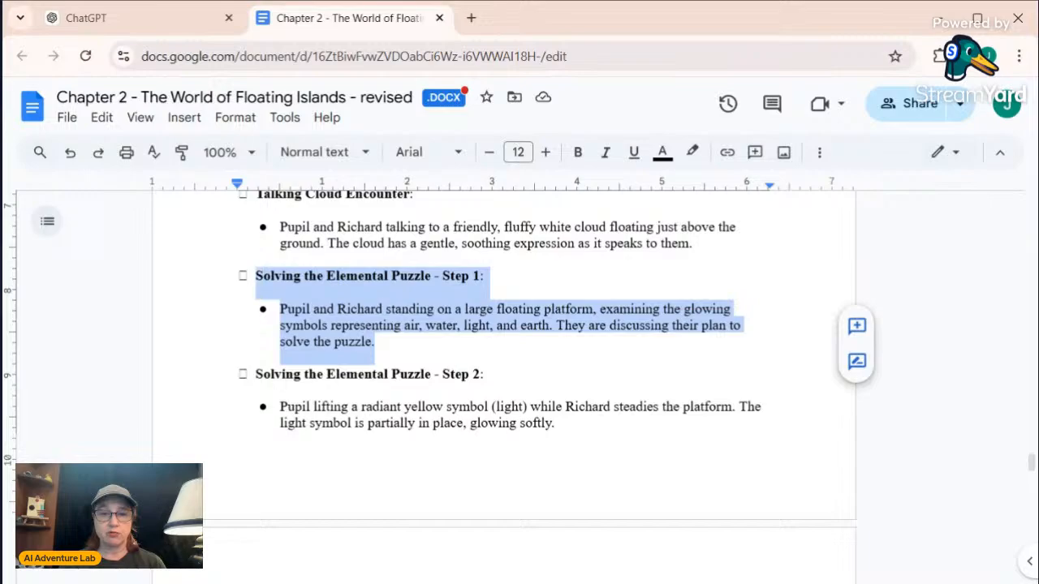
left_click(517, 324)
Return to the chapter's story text and read the elemental puzzle scene, from the cloud's explanation to the completed bridges
scroll(516, 325, "up", 2)
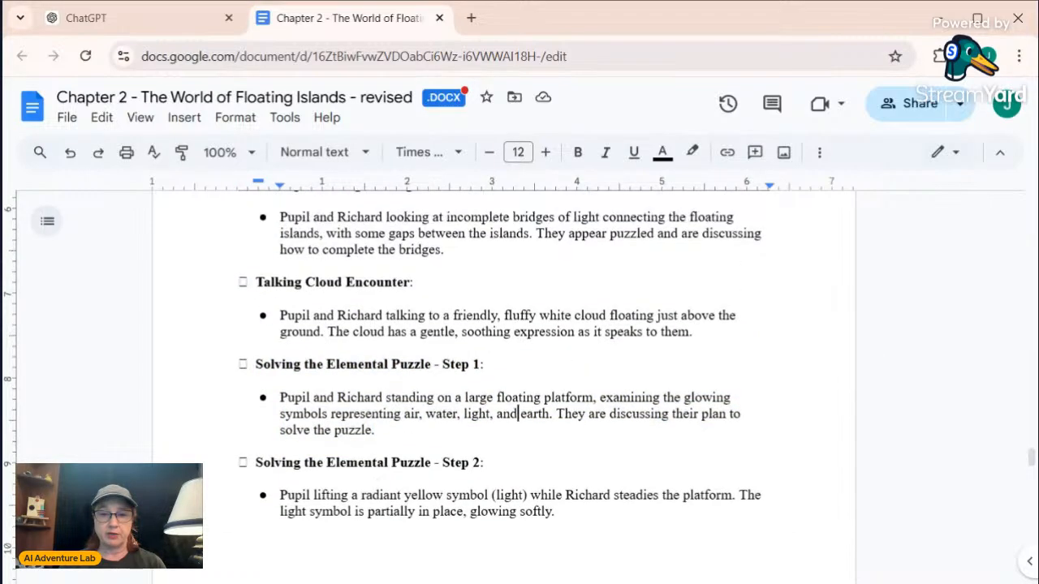
scroll(503, 381, "up", 20)
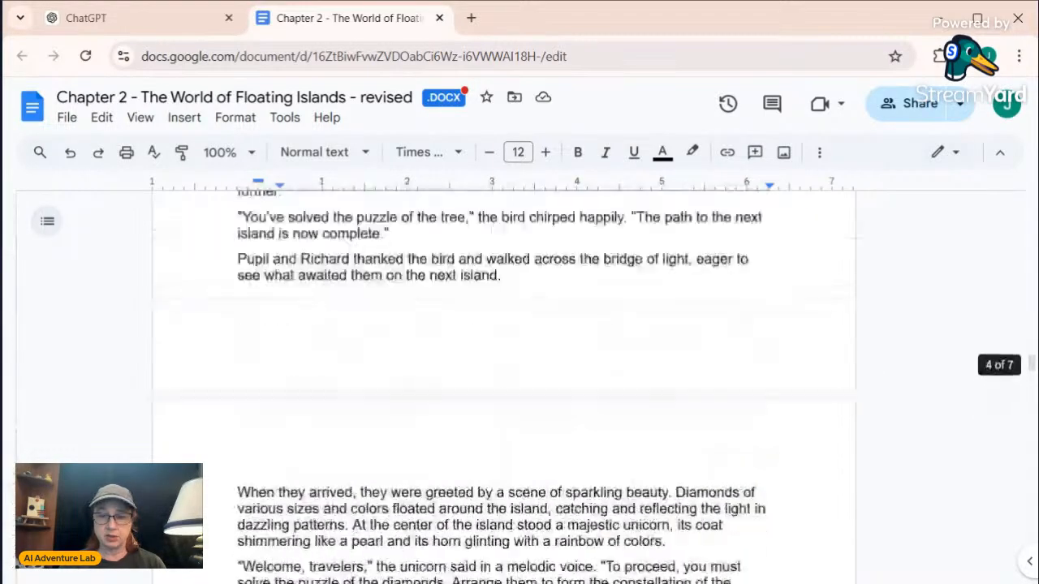
scroll(503, 381, "up", 20)
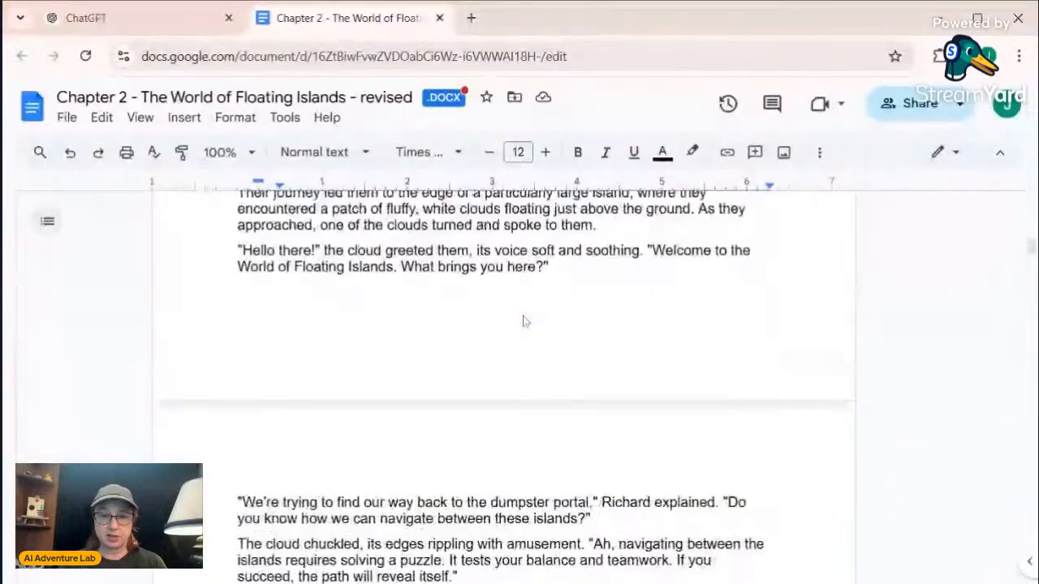
scroll(503, 381, "up", 6)
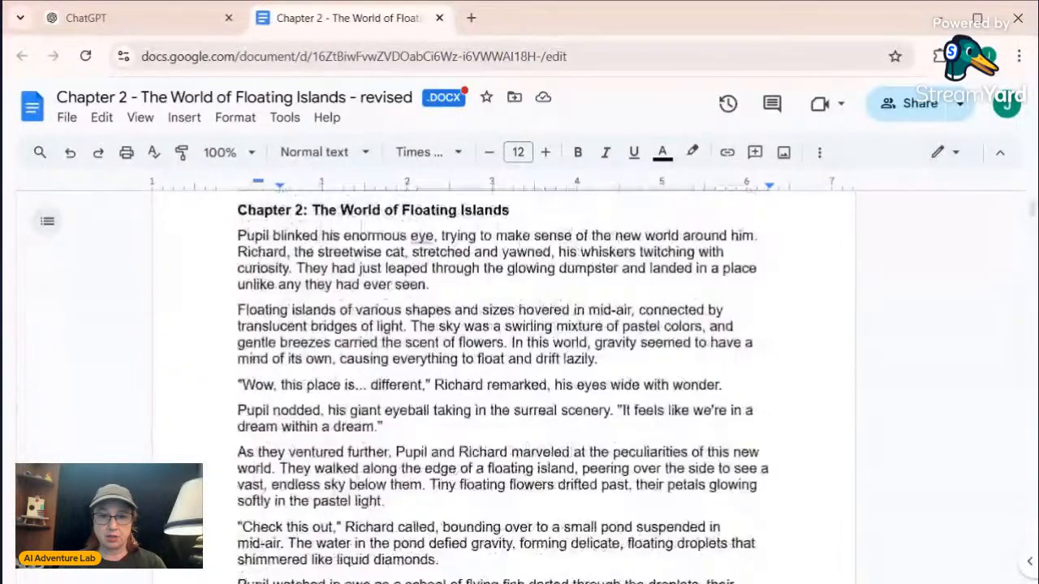
scroll(503, 381, "down", 10)
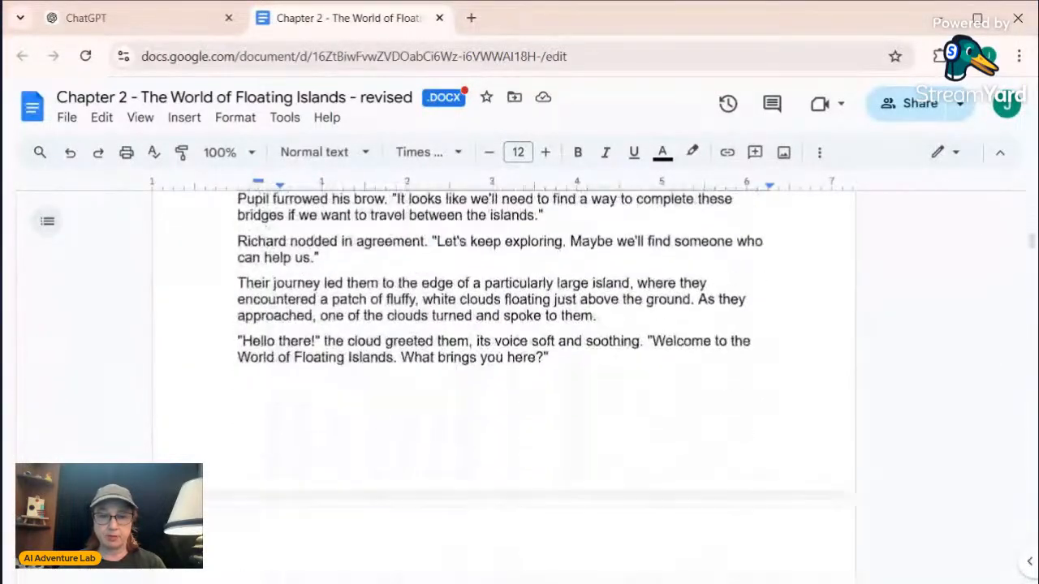
scroll(503, 381, "down", 5)
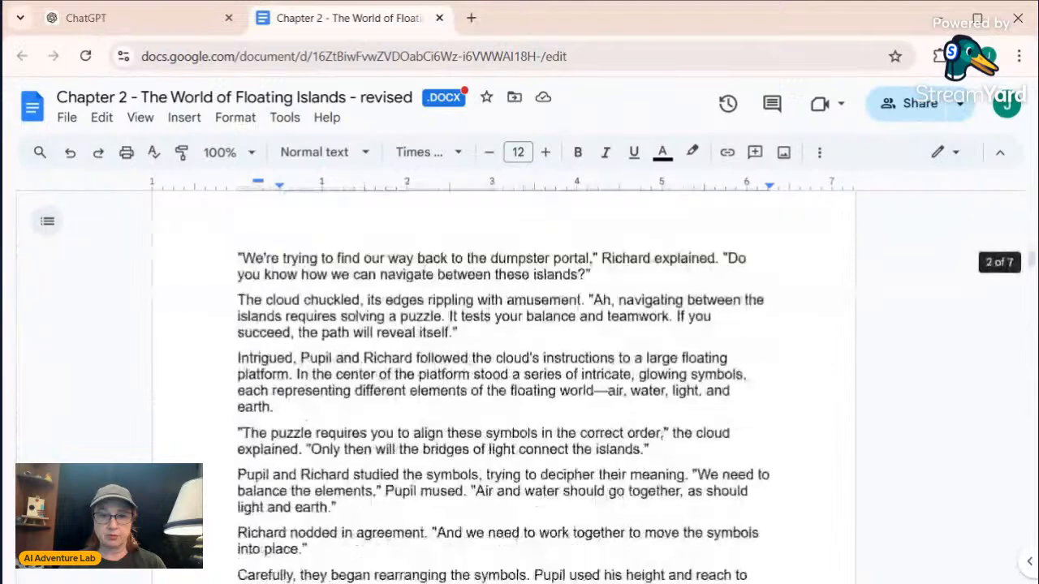
scroll(503, 381, "down", 1)
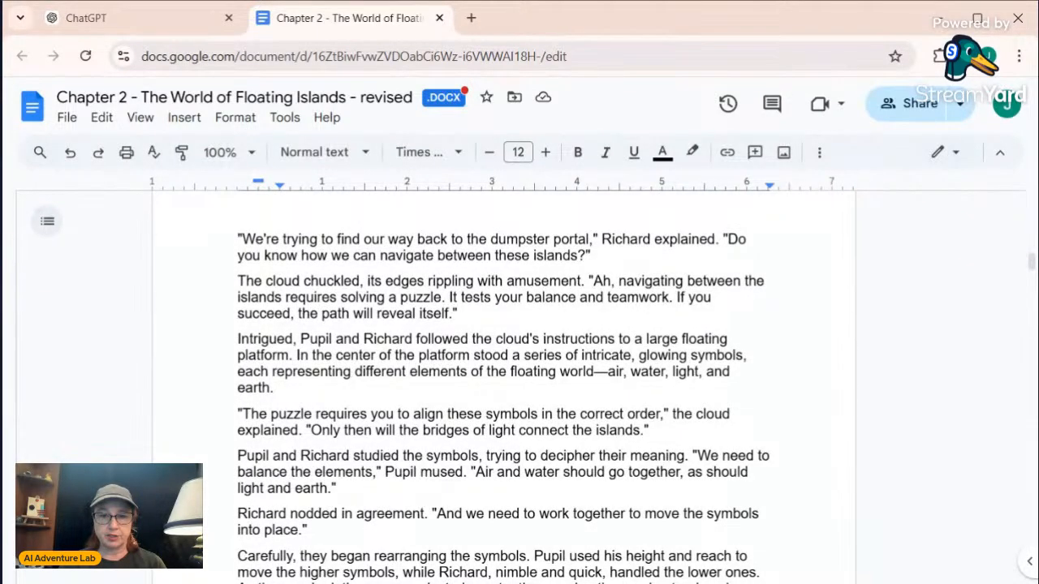
scroll(504, 381, "down", 1)
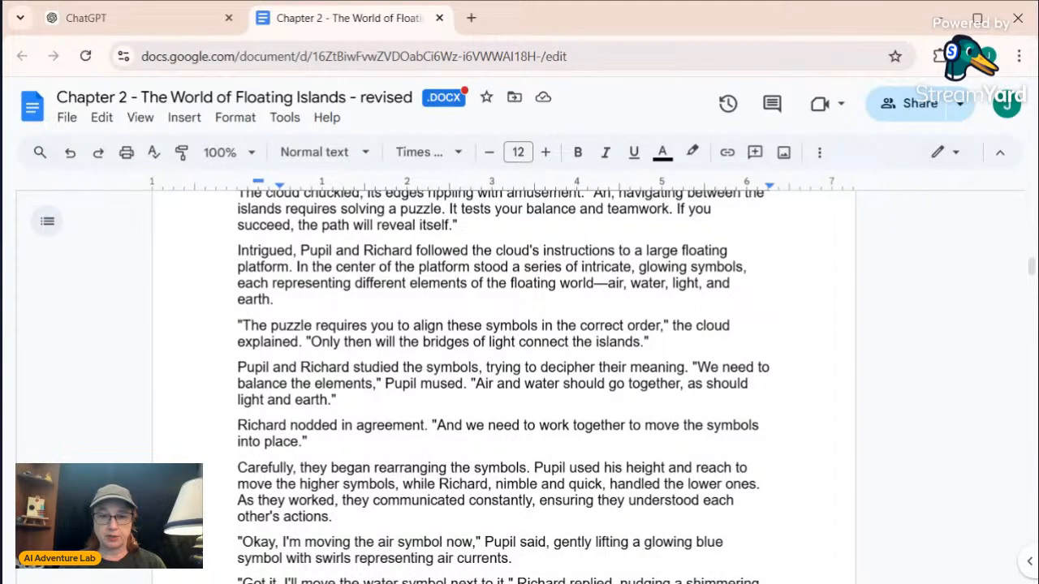
scroll(503, 382, "down", 1)
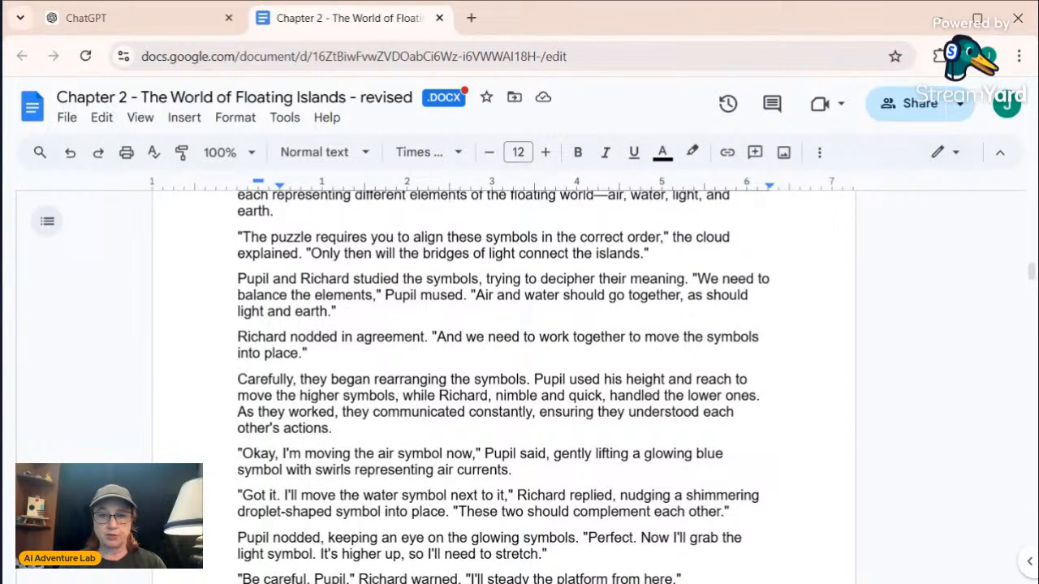
scroll(504, 386, "down", 1)
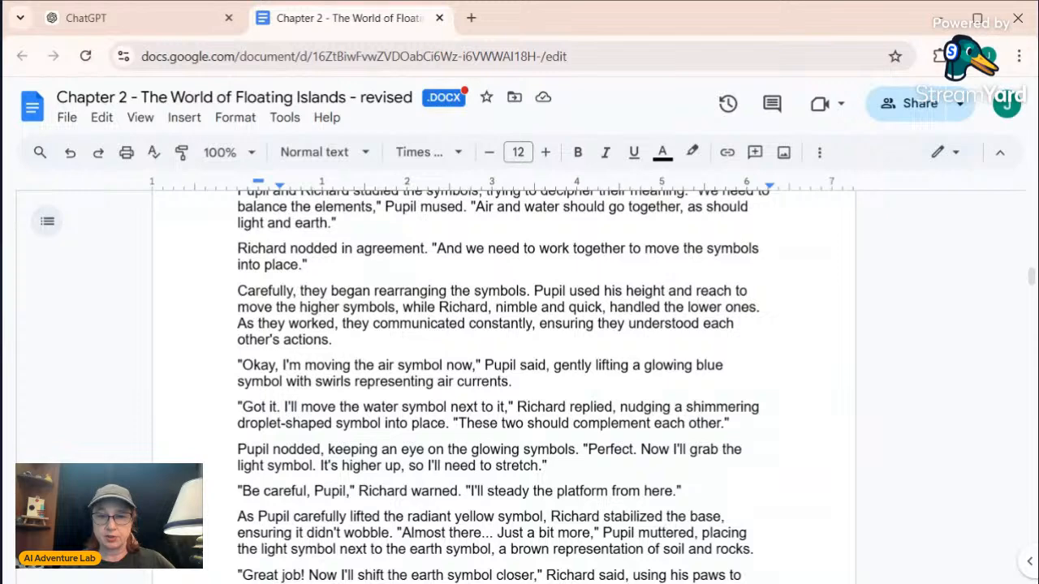
scroll(503, 385, "down", 1)
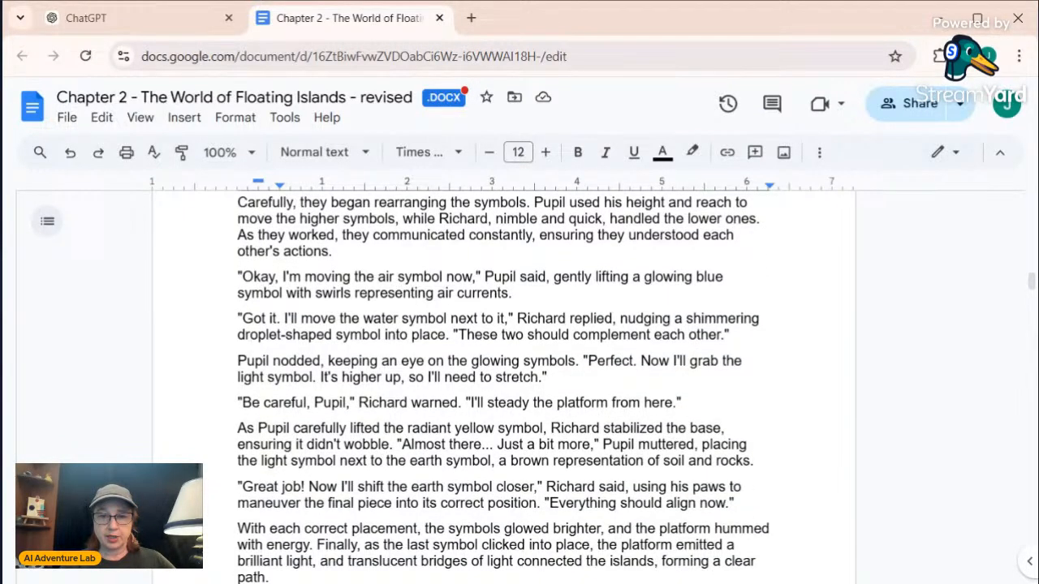
scroll(503, 386, "down", 1)
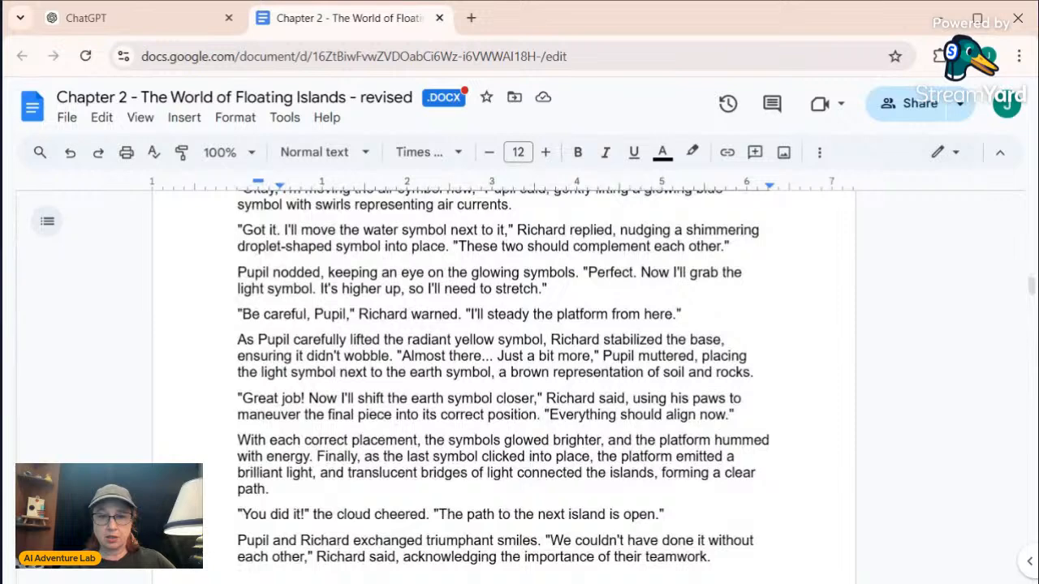
scroll(503, 385, "down", 1)
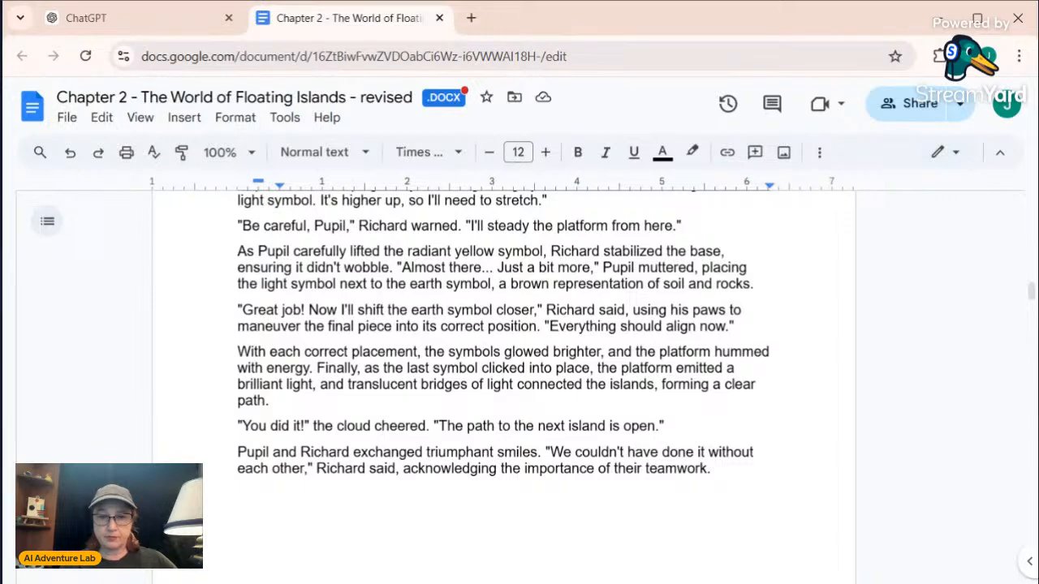
Reread the passage where the air, water, light and earth symbols are moved into place, checking the order of actions
scroll(503, 373, "up", 1)
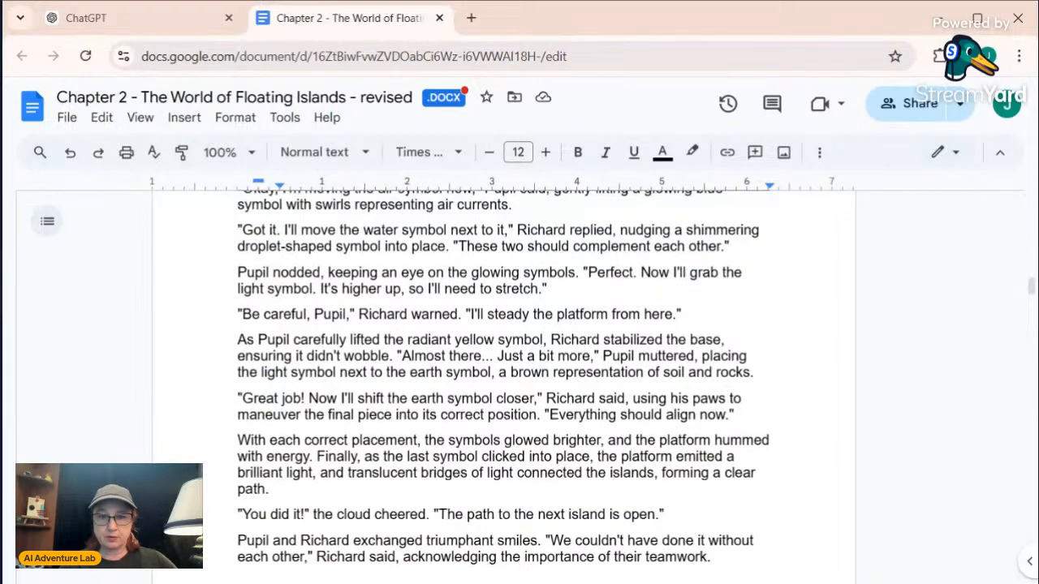
scroll(503, 374, "up", 1)
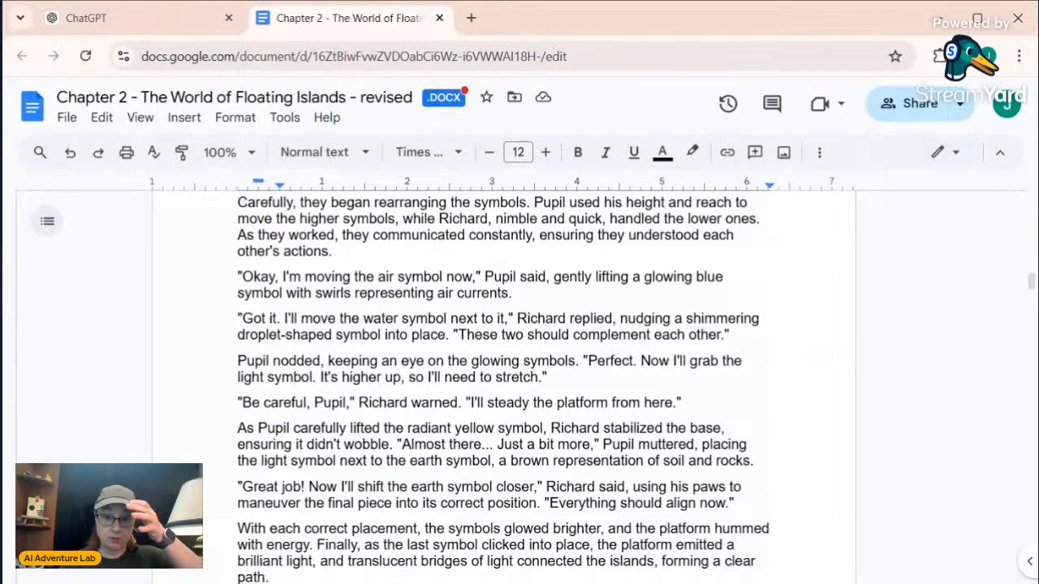
scroll(503, 381, "down", 2)
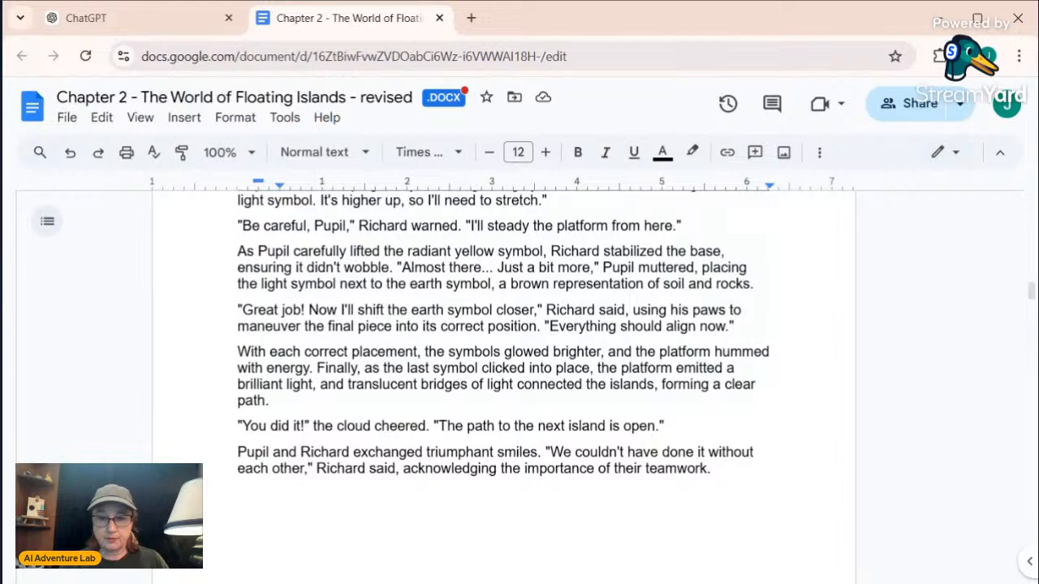
scroll(503, 382, "down", 3)
scroll(503, 381, "up", 3)
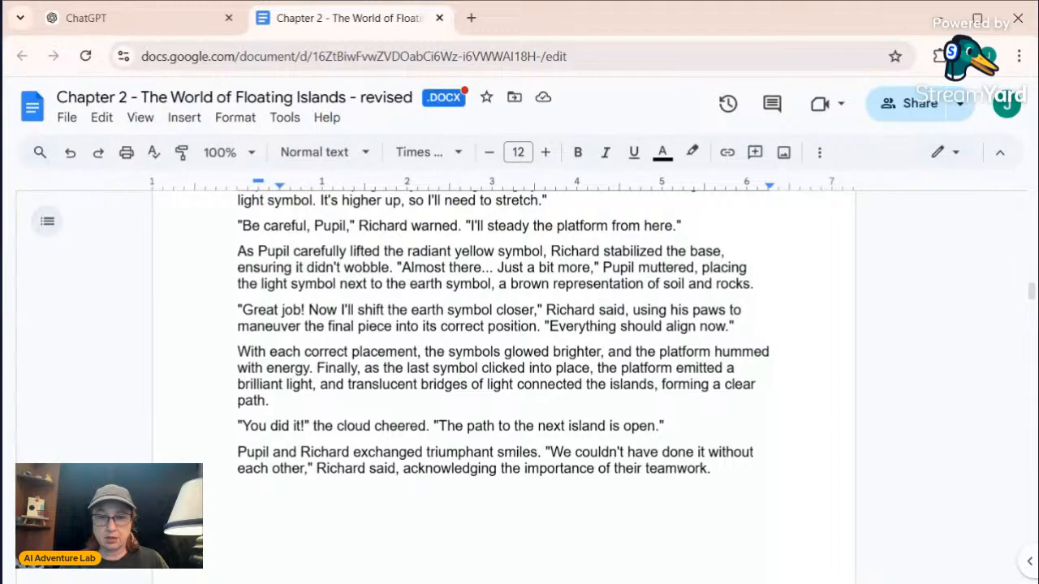
scroll(503, 382, "up", 3)
scroll(503, 381, "down", 15)
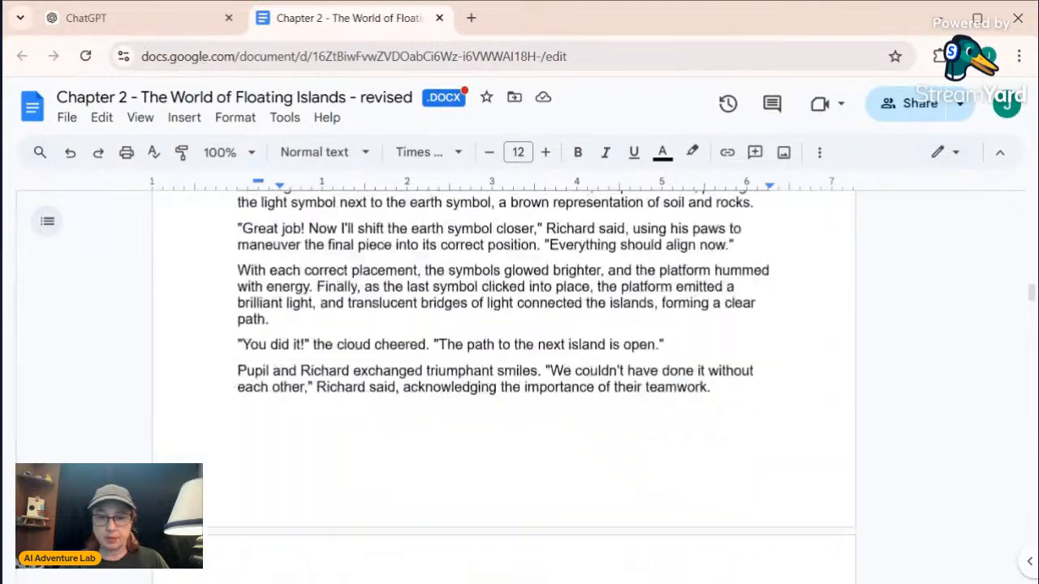
Examine the Art Direction descriptions for "Solving the Elemental Puzzle" Steps 1 to 4 against the story scene
scroll(503, 382, "down", 20)
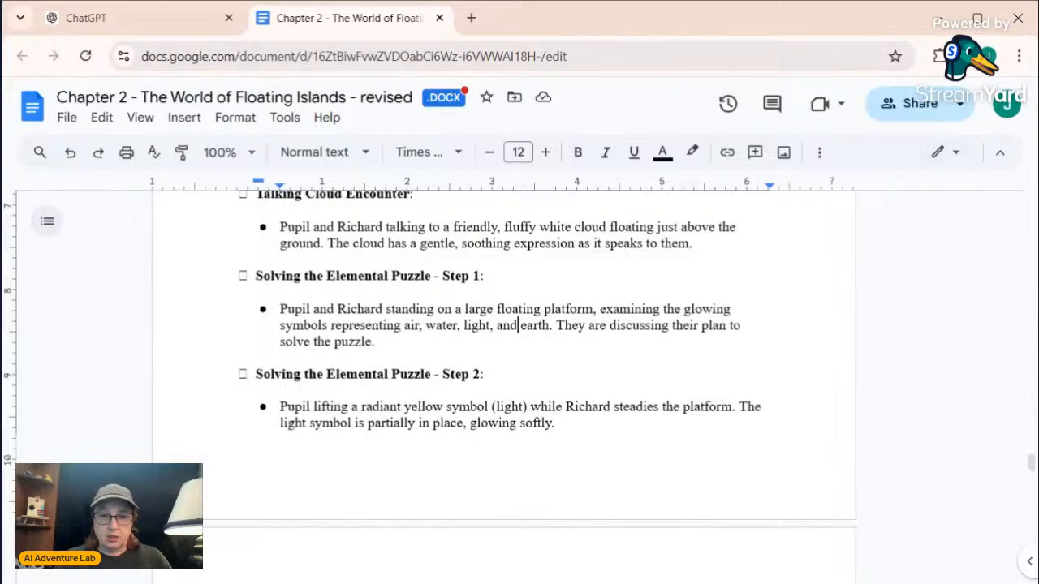
scroll(503, 382, "down", 3)
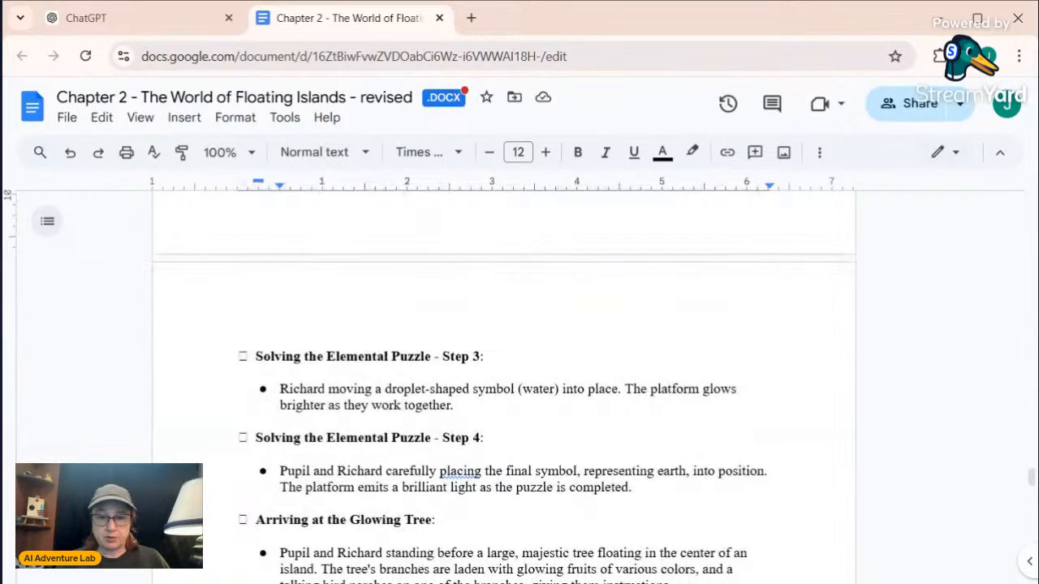
scroll(503, 381, "up", 3)
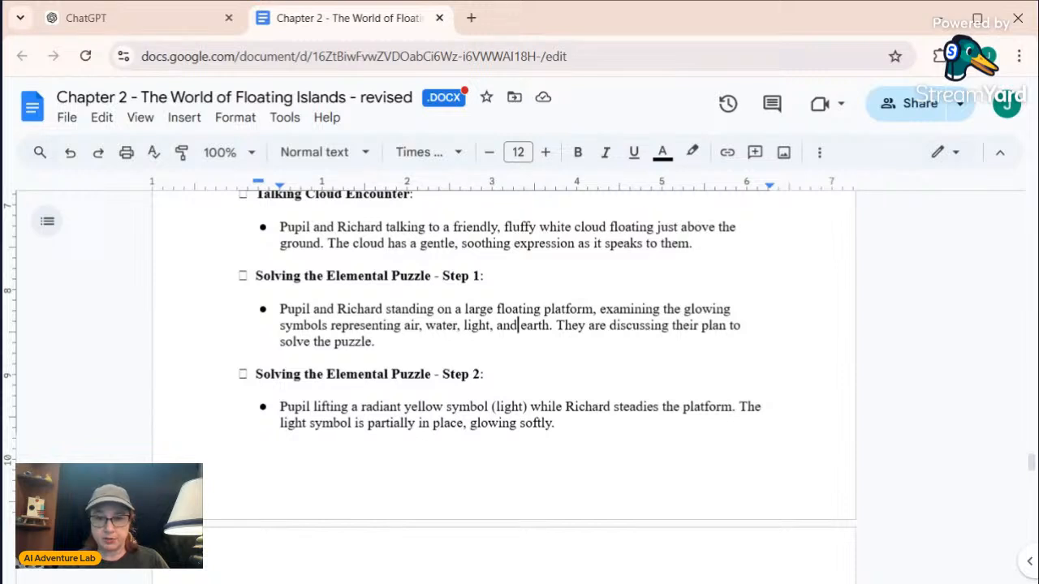
scroll(503, 381, "down", 1)
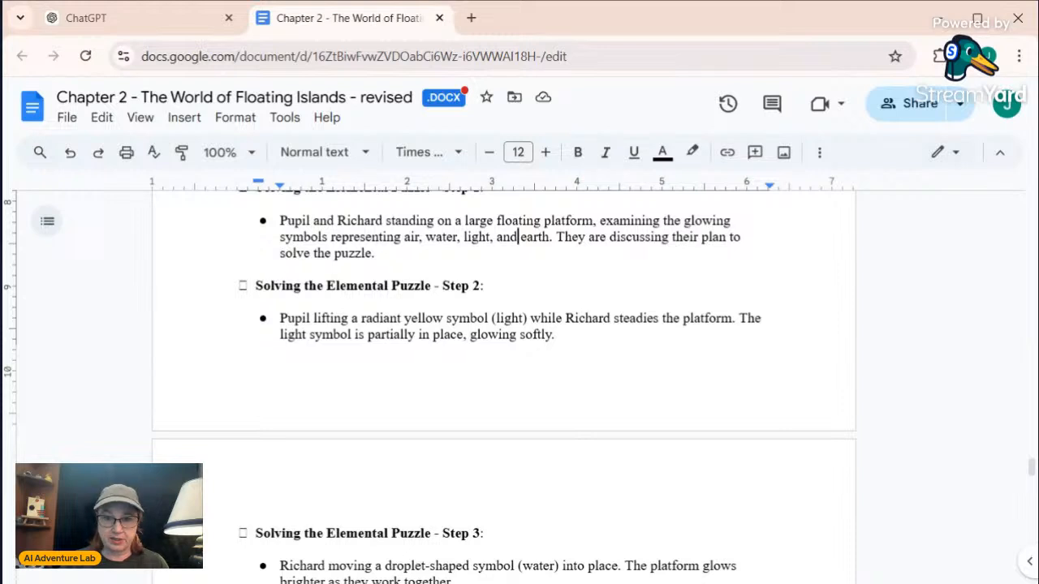
scroll(504, 381, "down", 2)
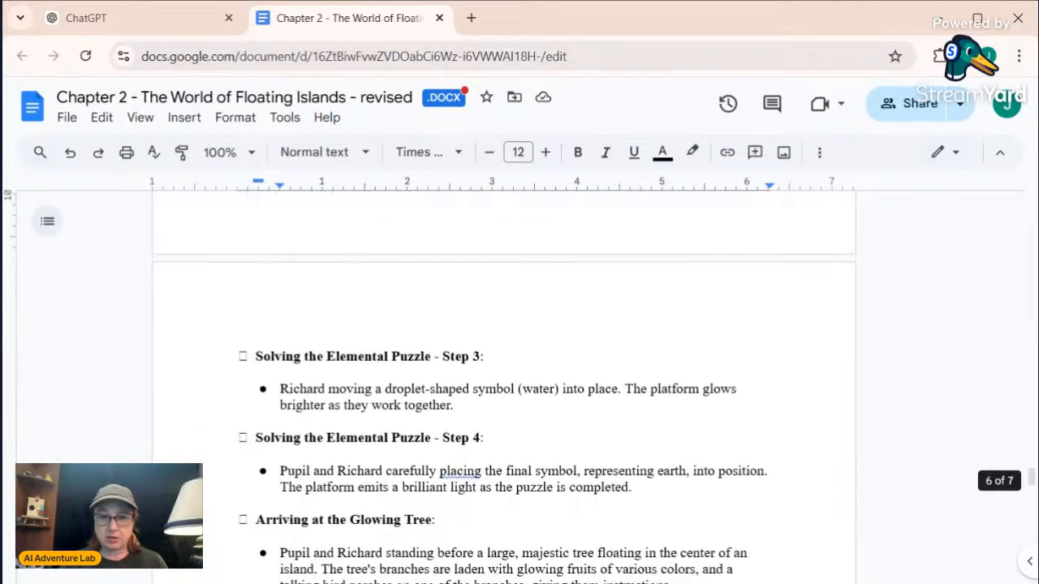
Return to the chapter's story text and reread the elemental puzzle scene, from the cloud's explanation to the opening of the path
scroll(503, 381, "down", 1)
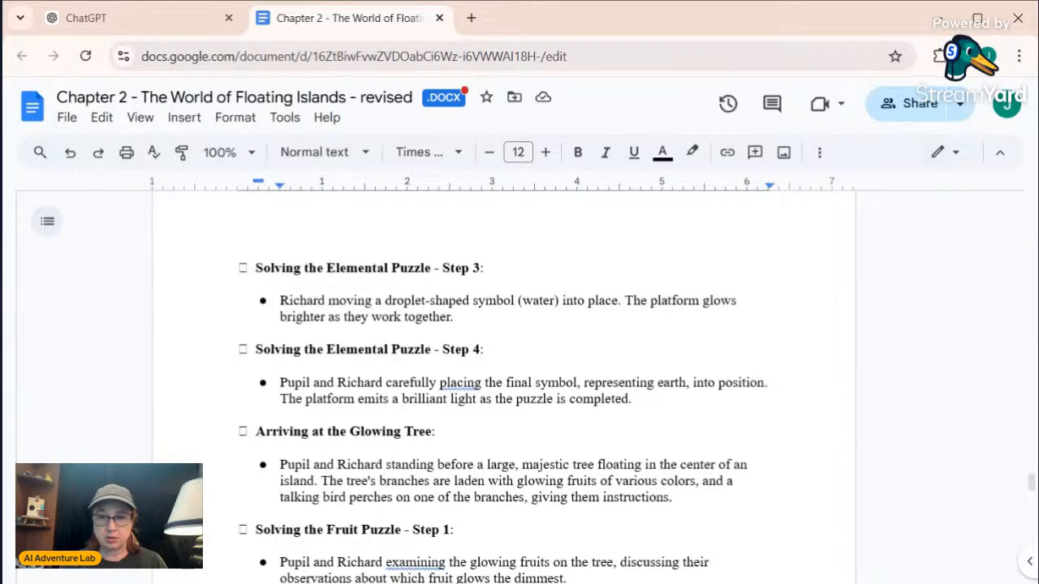
scroll(503, 382, "up", 1)
scroll(503, 381, "up", 3)
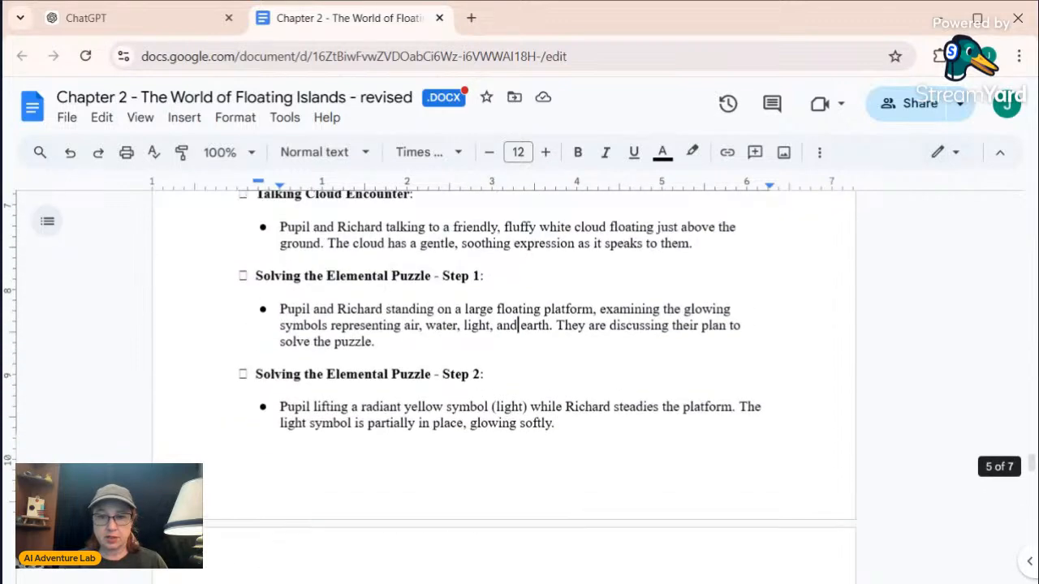
scroll(360, 312, "up", 6)
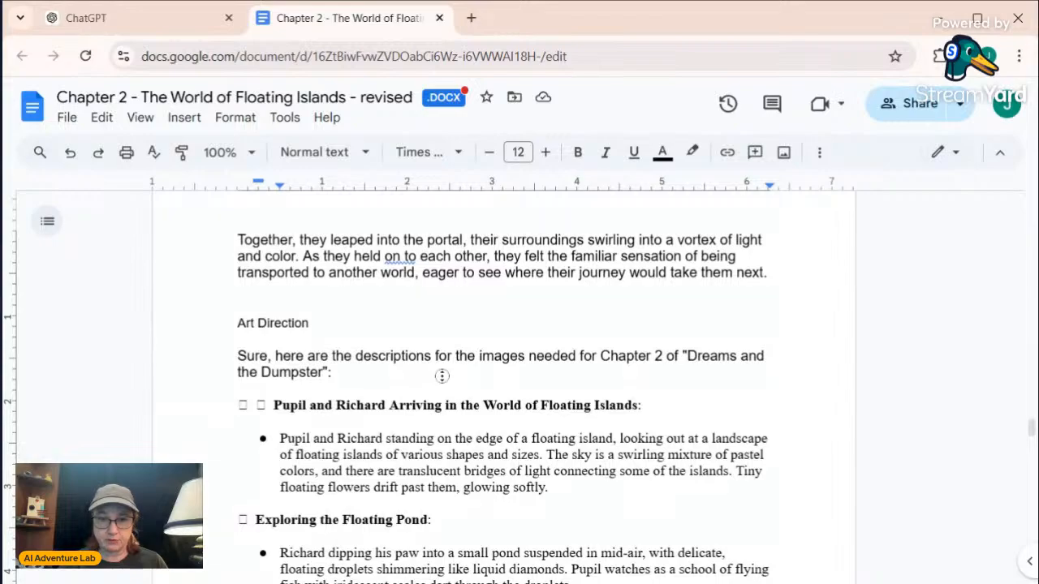
scroll(440, 373, "up", 10)
scroll(500, 382, "up", 10)
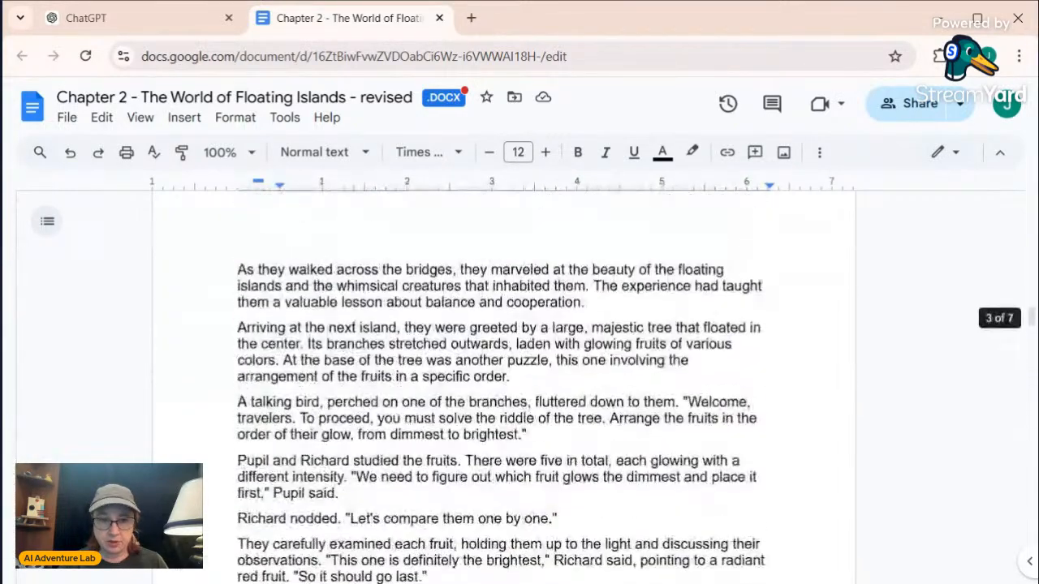
scroll(503, 386, "up", 8)
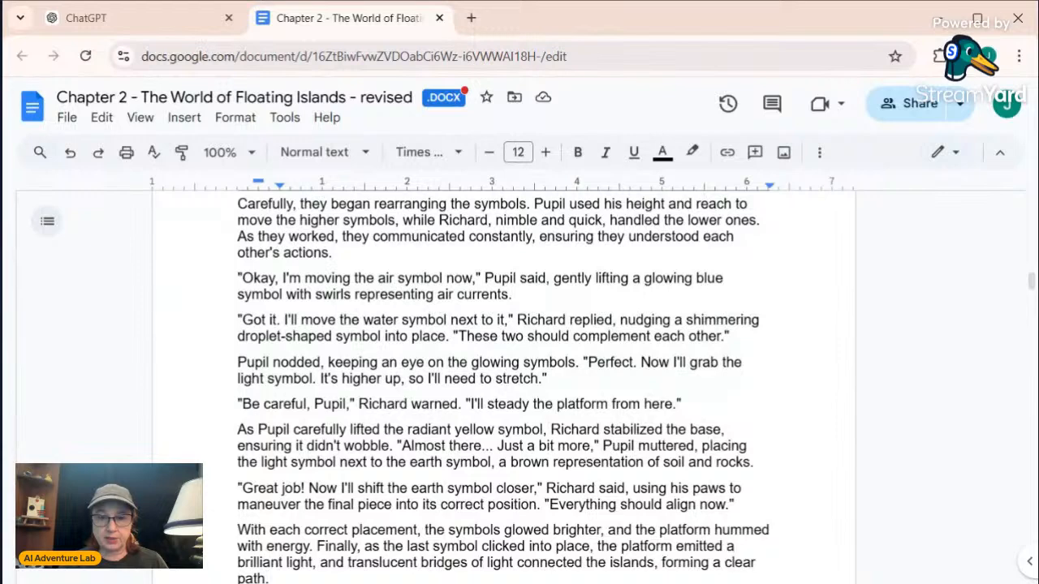
scroll(503, 387, "up", 3)
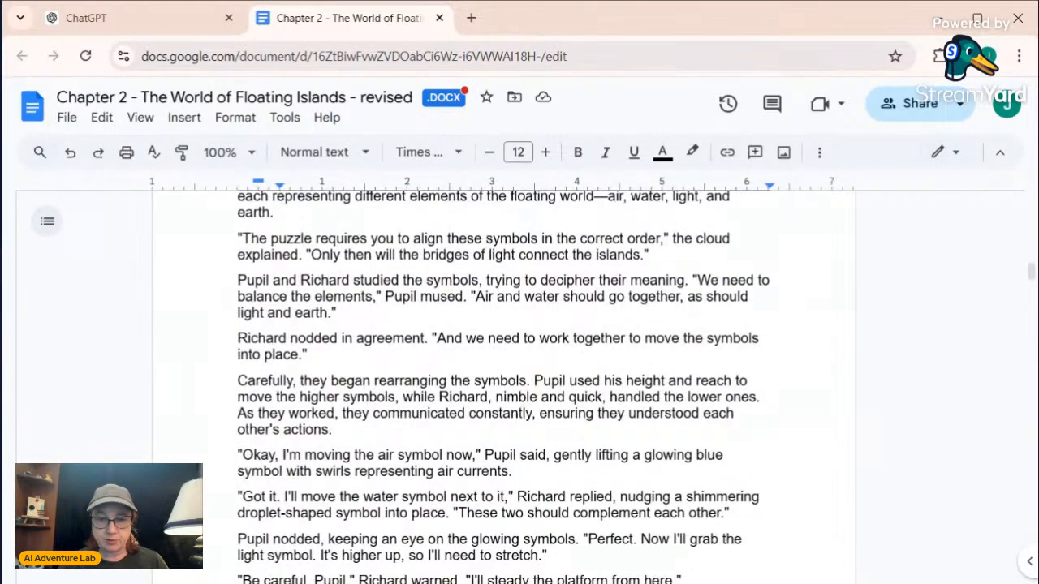
scroll(503, 386, "down", 3)
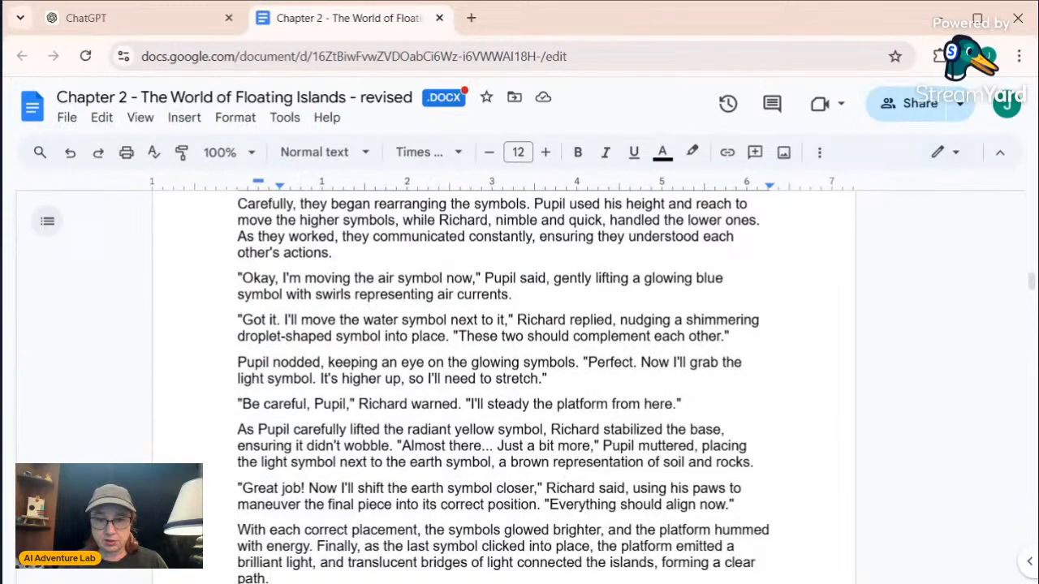
scroll(503, 386, "down", 3)
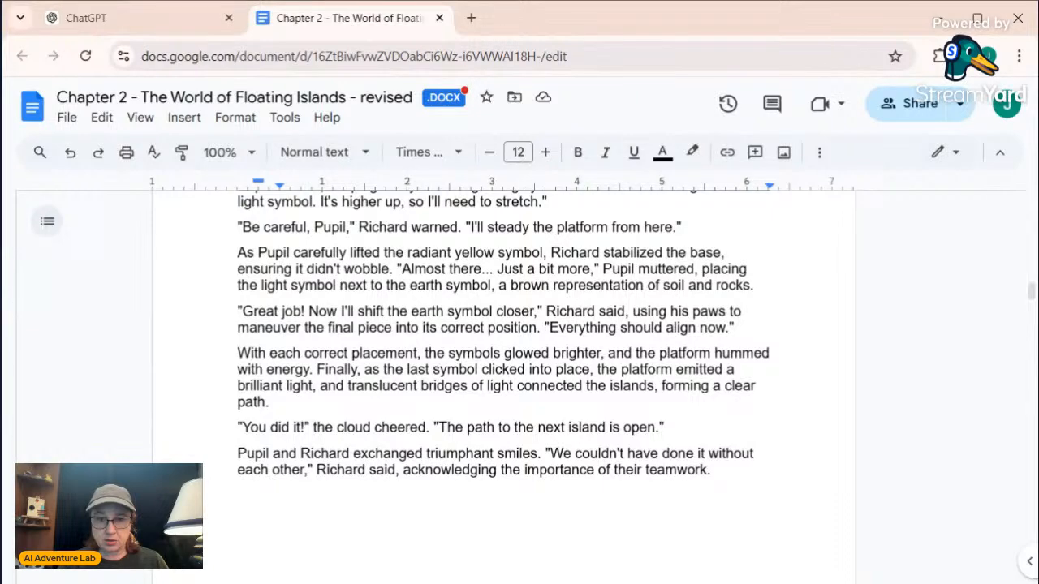
Compare the order in which the story moves the symbols with the Art Direction entries for "Solving the Elemental Puzzle" Steps 1 to 4
scroll(503, 365, "up", 5)
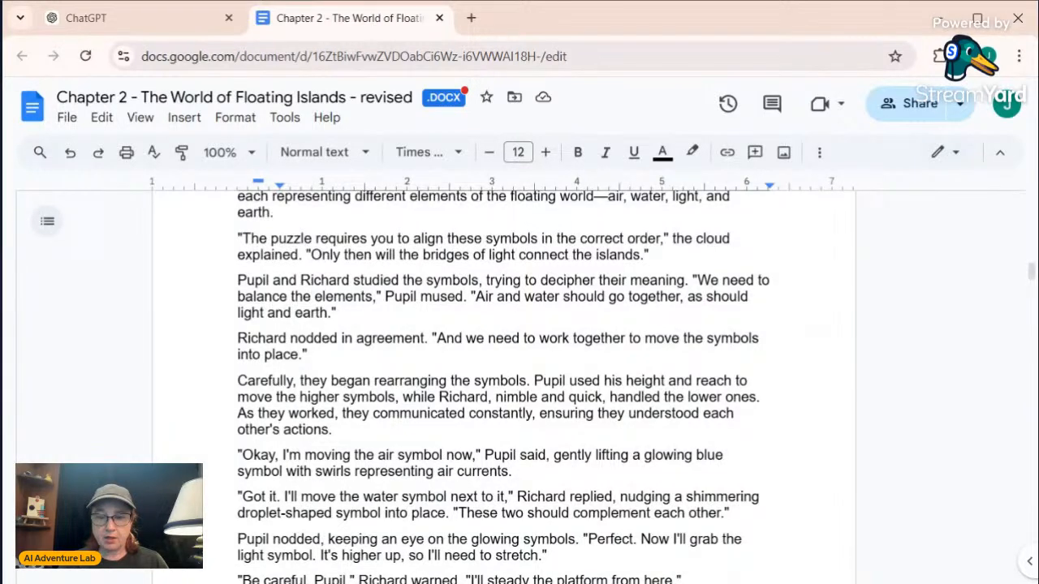
scroll(503, 386, "down", 3)
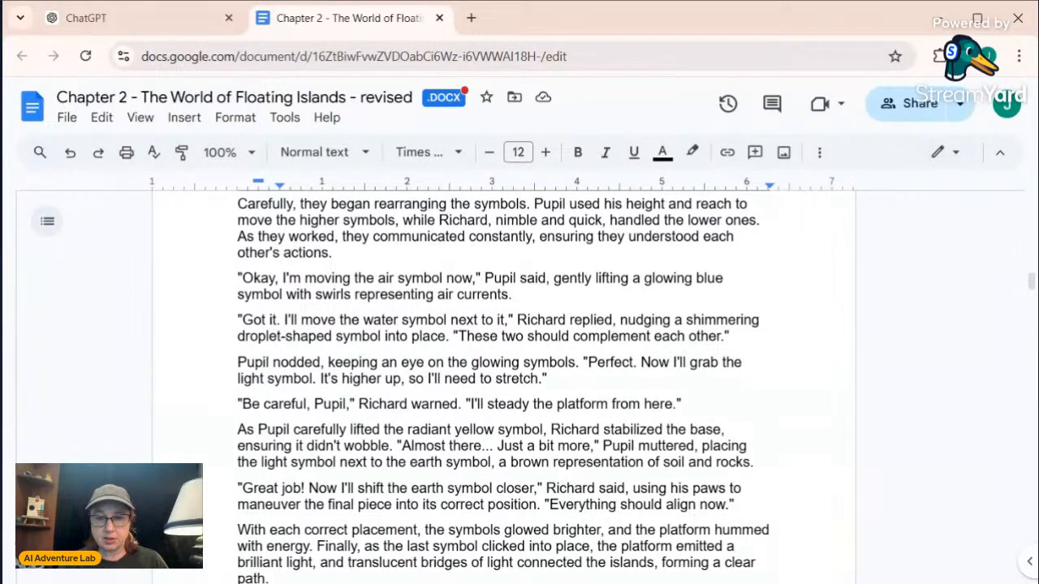
scroll(503, 386, "down", 5)
scroll(503, 385, "down", 20)
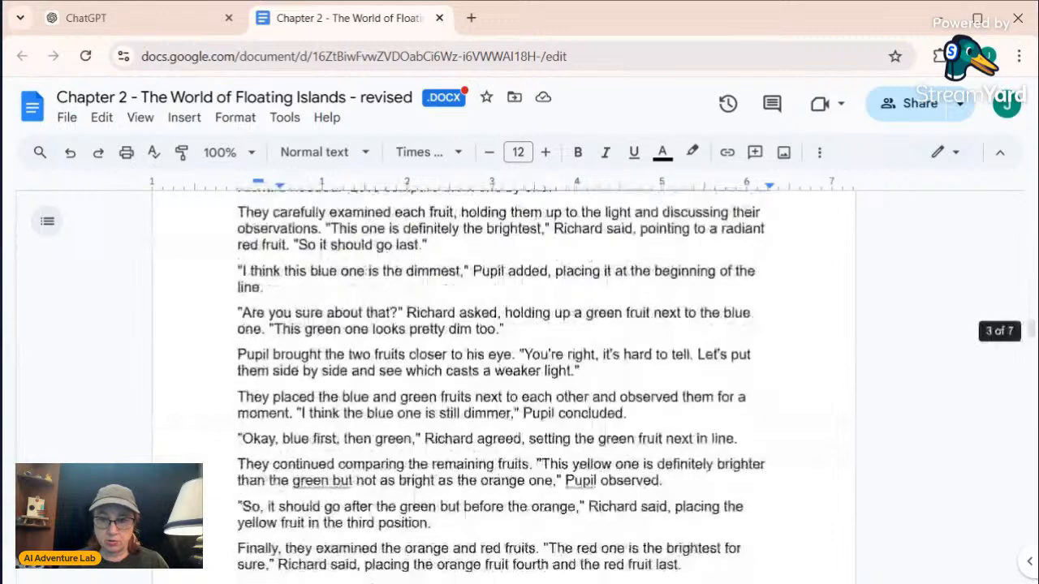
scroll(504, 385, "up", 2)
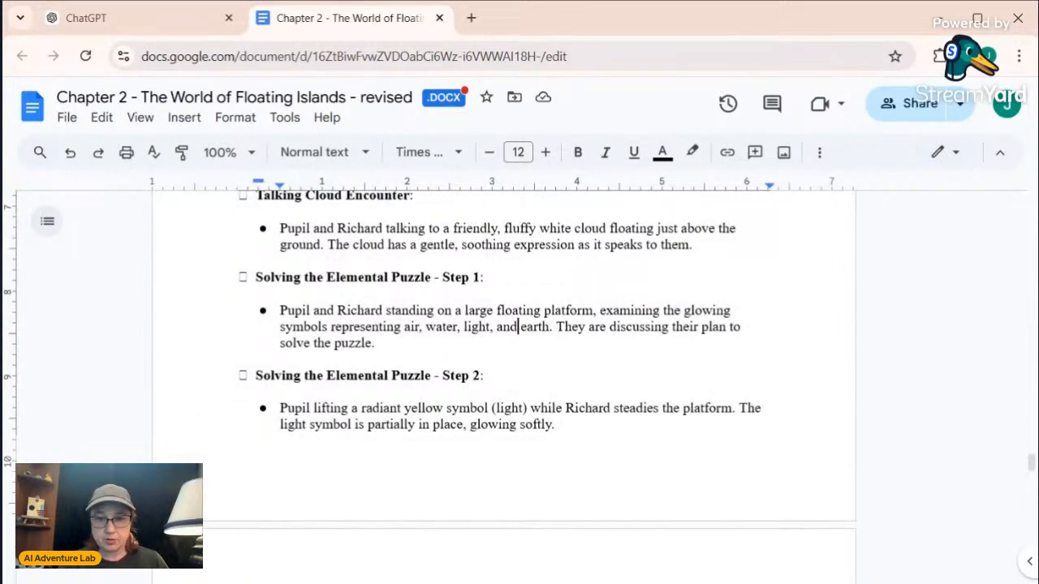
scroll(503, 357, "down", 3)
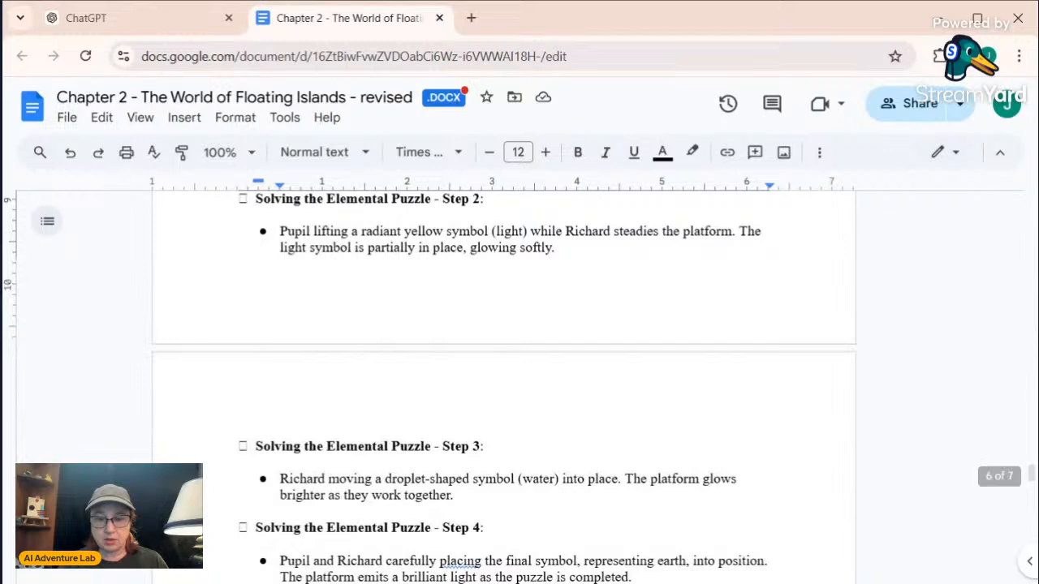
scroll(503, 357, "down", 3)
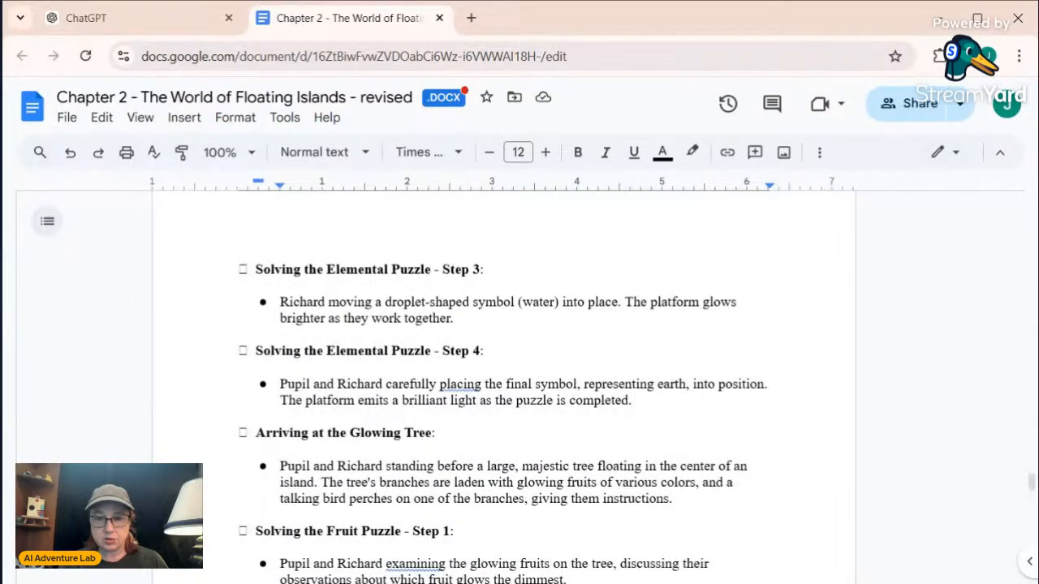
scroll(503, 357, "up", 3)
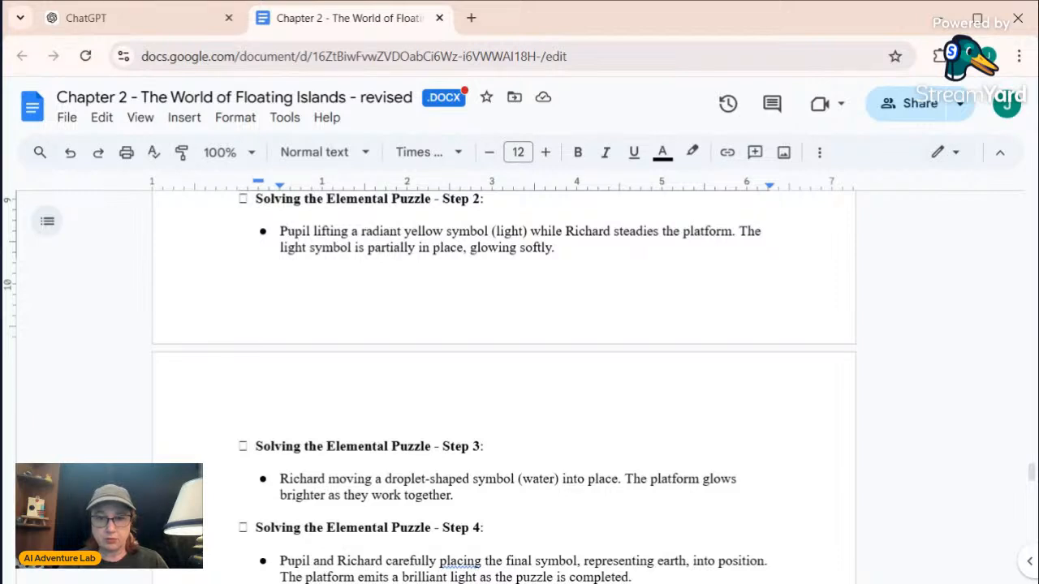
Copy the "Solving the Elemental Puzzle - Step 3" entry with its water symbol description and paste it unbulleted directly below the Step 1 entry
left_click_drag(455, 495, 252, 447)
key("ctrl+c")
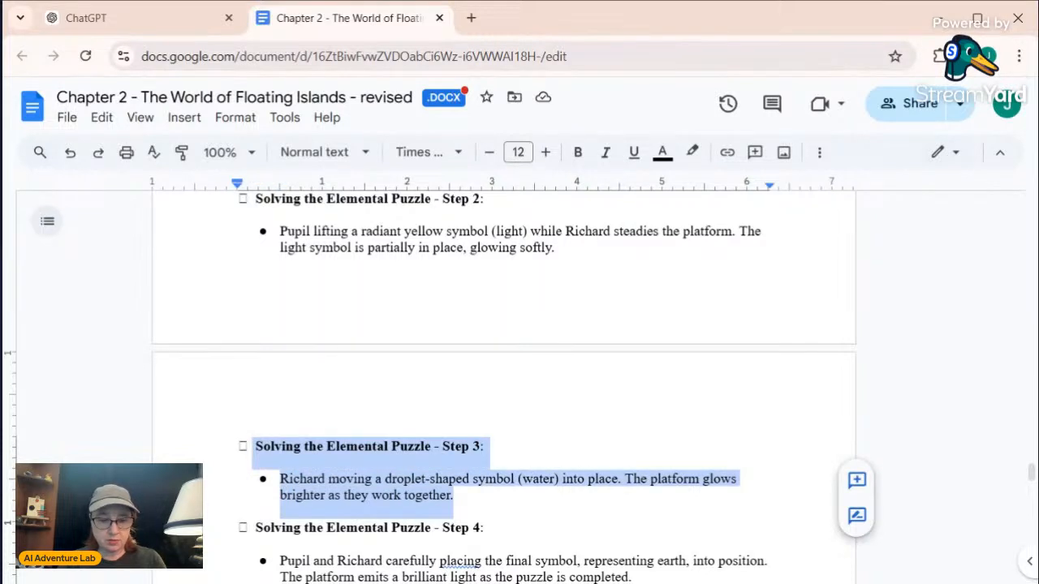
scroll(503, 381, "up", 2)
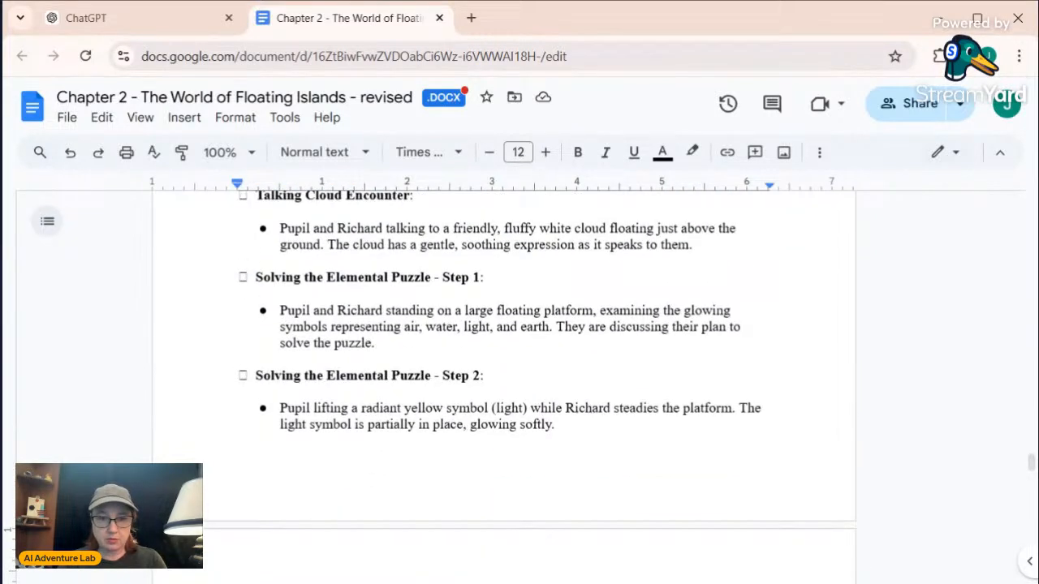
left_click(376, 343)
key("Return")
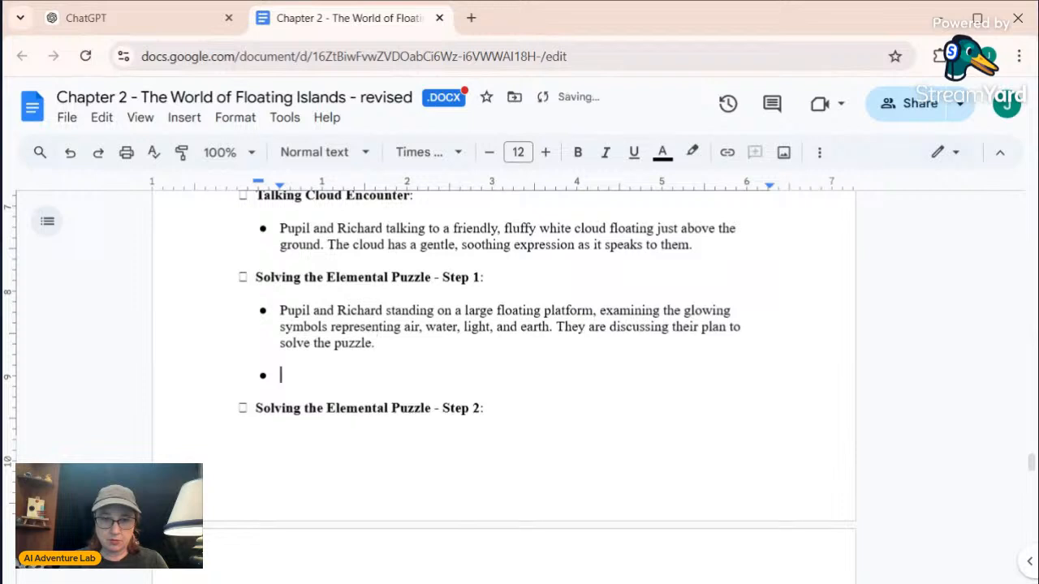
key("BackSpace")
key("BackSpace")
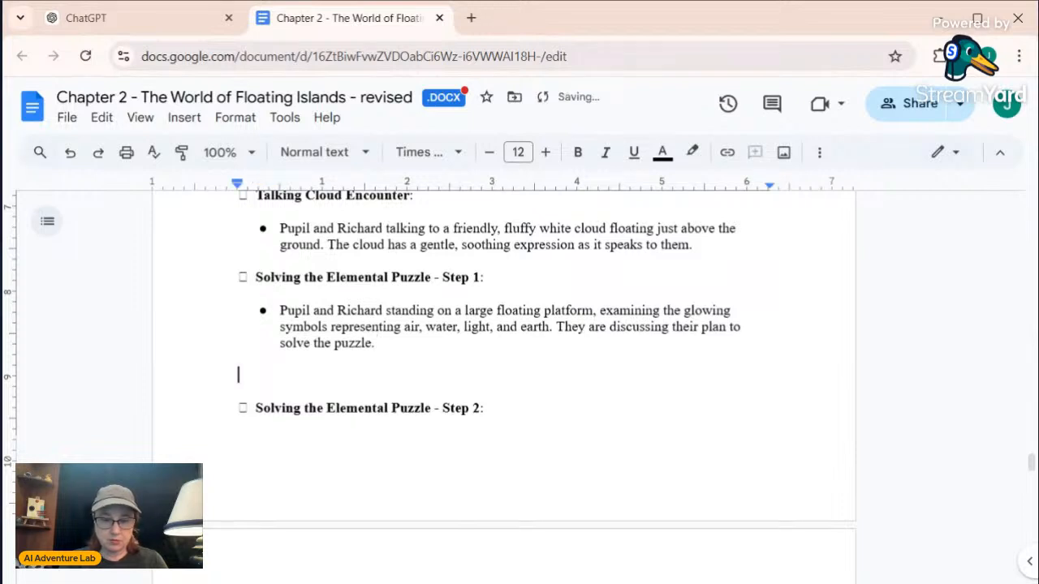
key("ctrl+v")
Renumber the pasted entry below Step 1 as Step 2 and change its symbol in parentheses to "air"
left_click(464, 375)
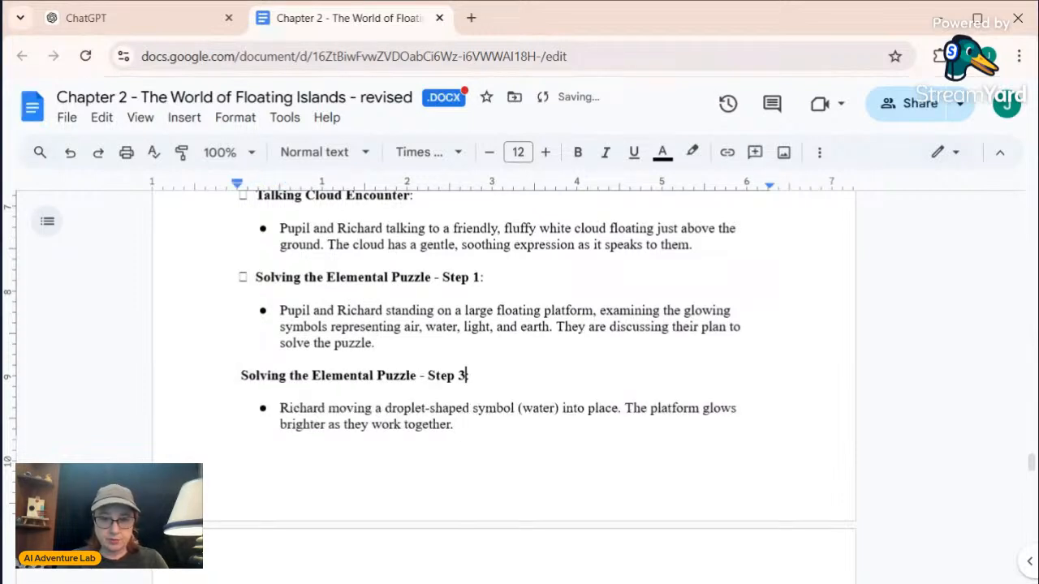
key("BackSpace")
type("2")
double_click(538, 408)
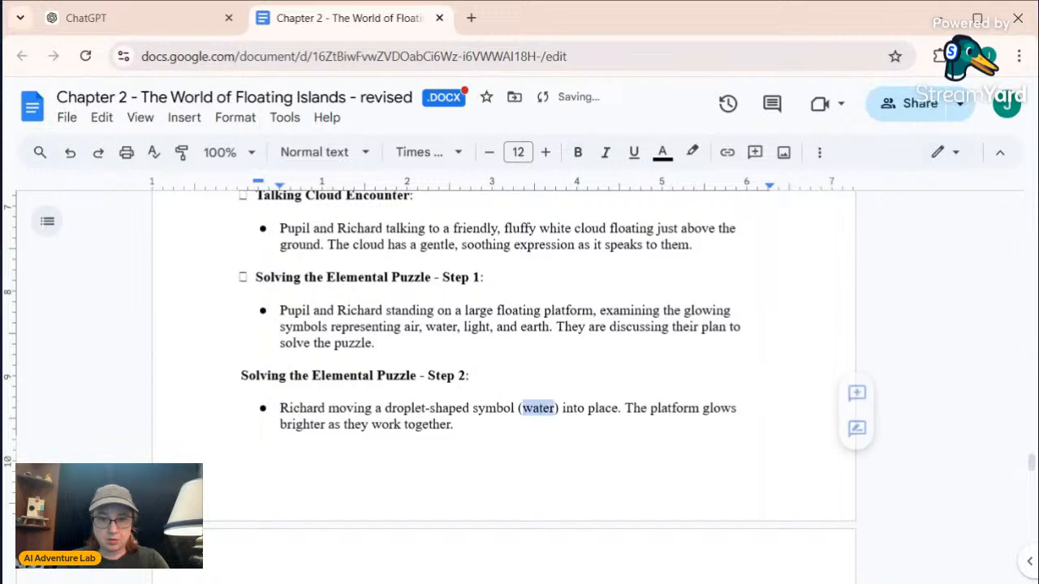
type("air")
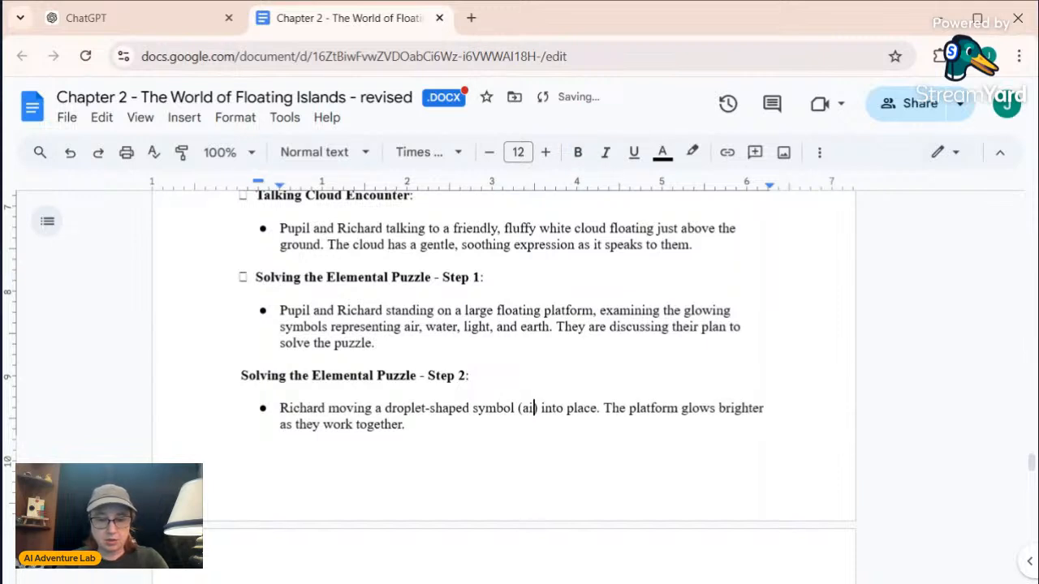
Paste the copied Step 3 water symbol entry again, directly below the new air symbol entry
scroll(503, 325, "down", 2)
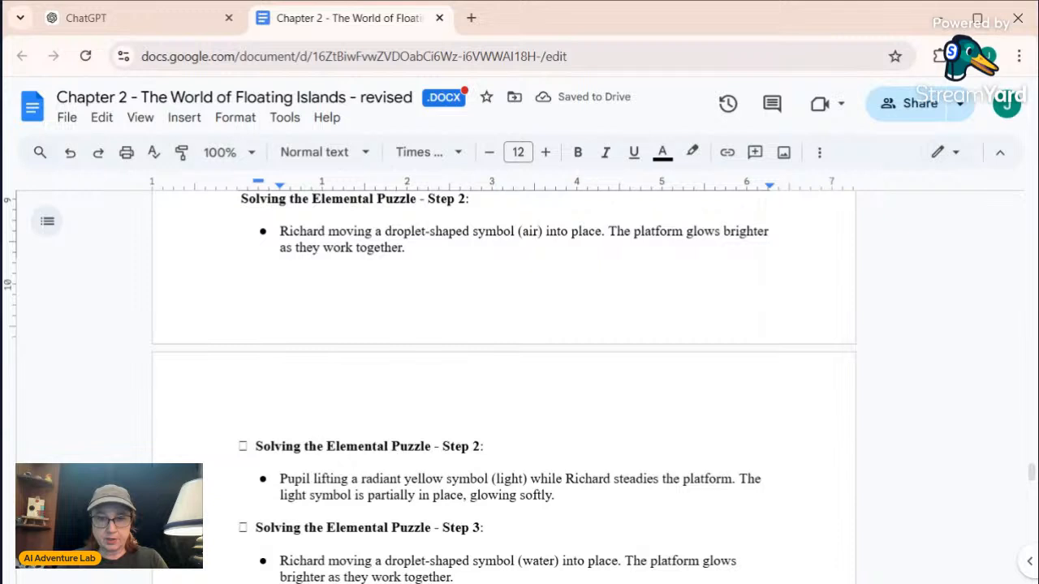
left_click(406, 248)
key("Return")
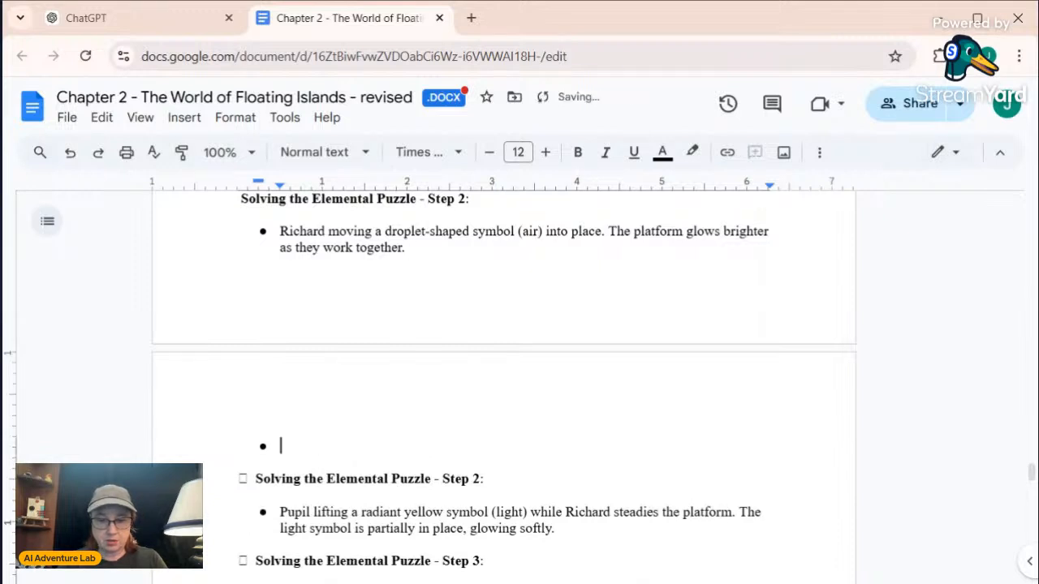
key("ctrl+v")
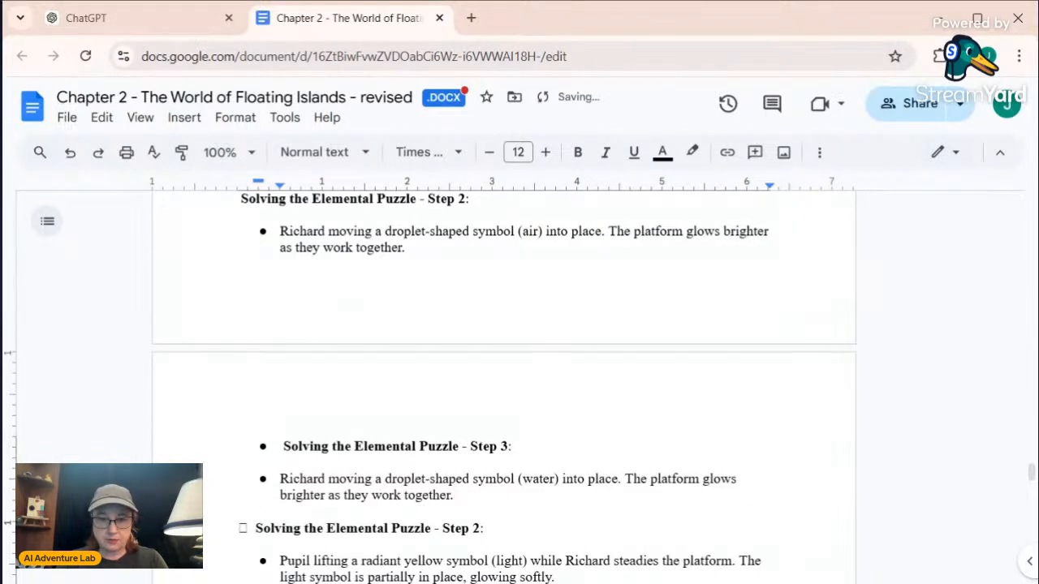
Renumber the heading of the light symbol entry as "Solving the Elemental Puzzle - Step 4:"
scroll(503, 390, "down", 2)
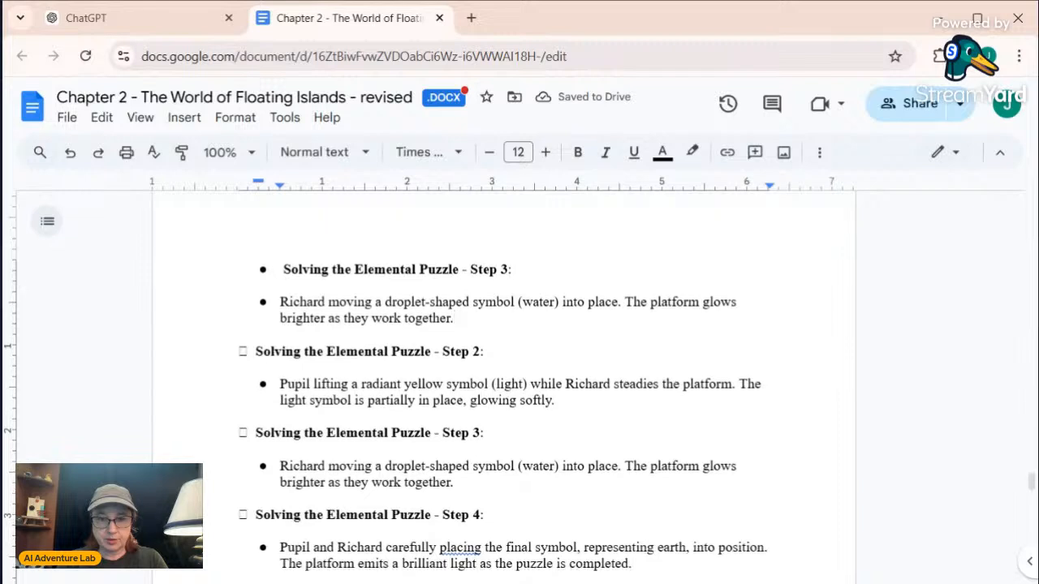
left_click_drag(481, 352, 469, 352)
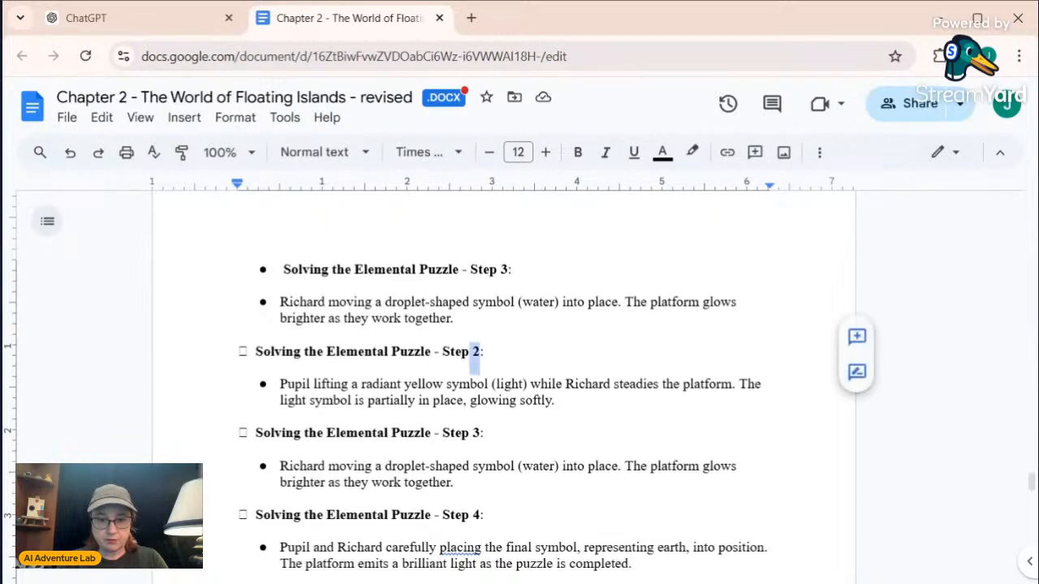
type("4")
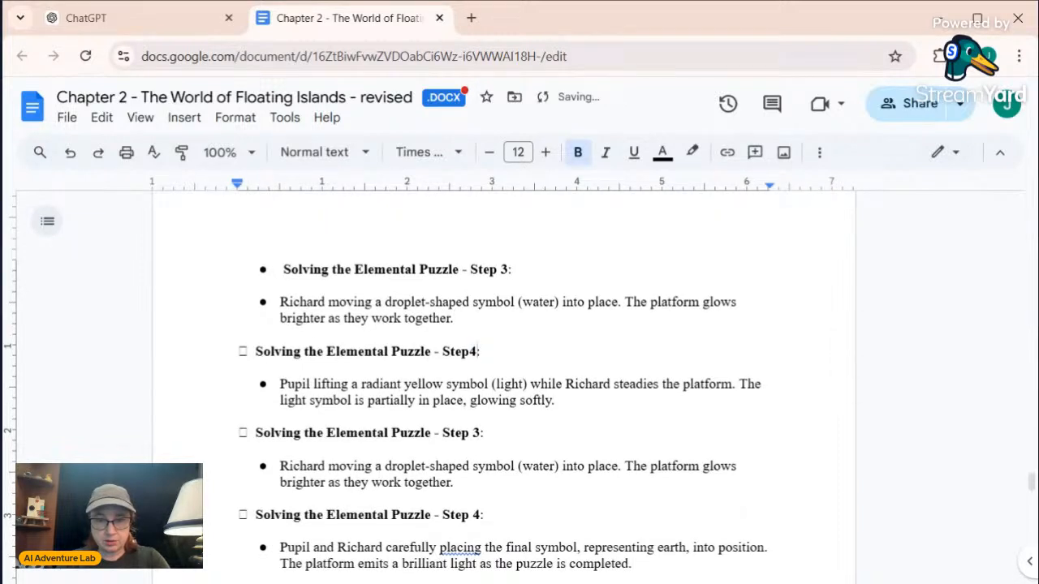
key("BackSpace")
type("4")
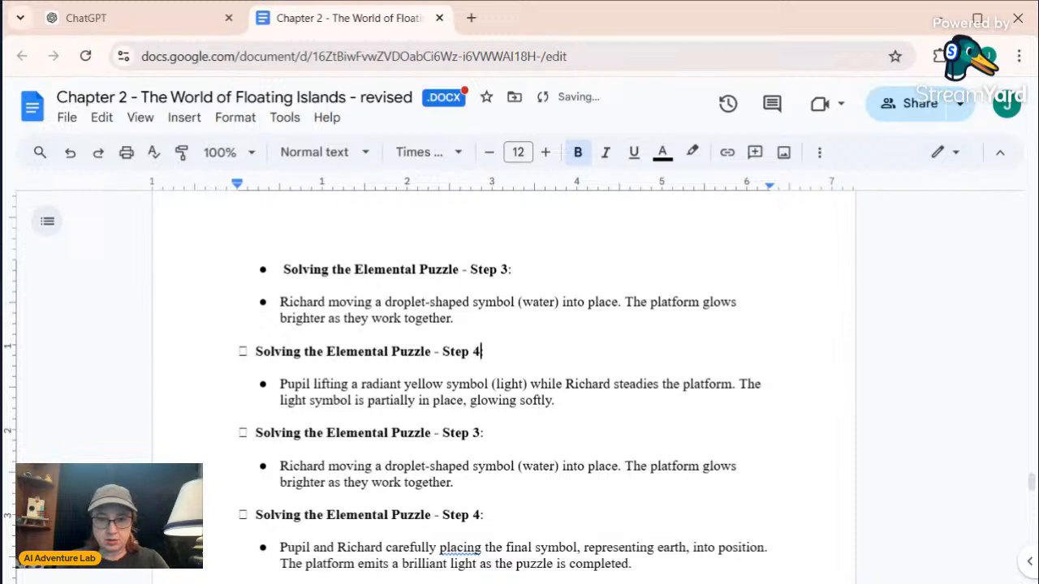
scroll(504, 381, "down", 1)
type(":")
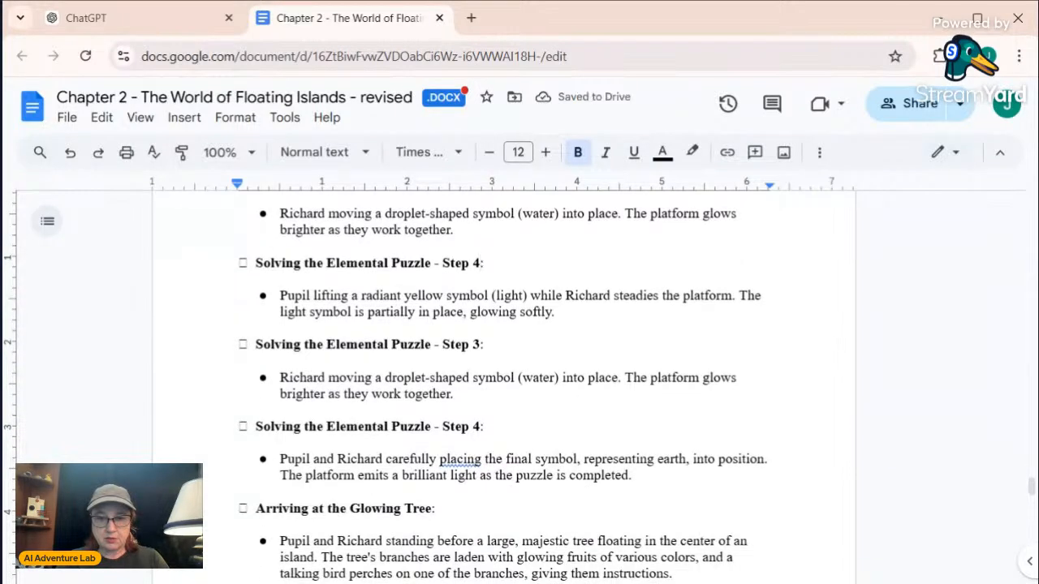
Delete the original Step 3 water symbol entry between the light and earth entries, including its leftover empty bullet
left_click_drag(453, 394, 256, 344)
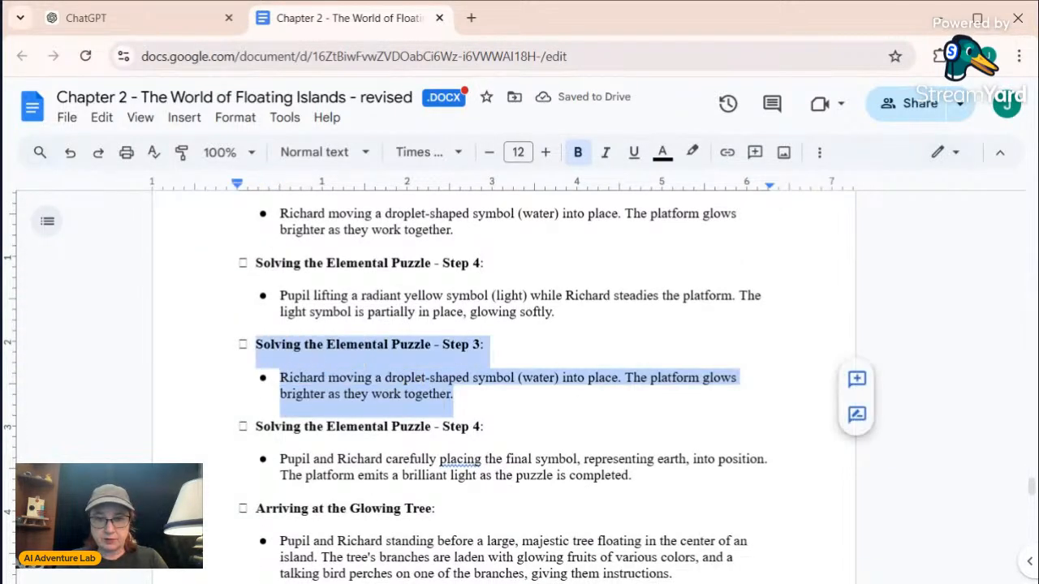
key("BackSpace")
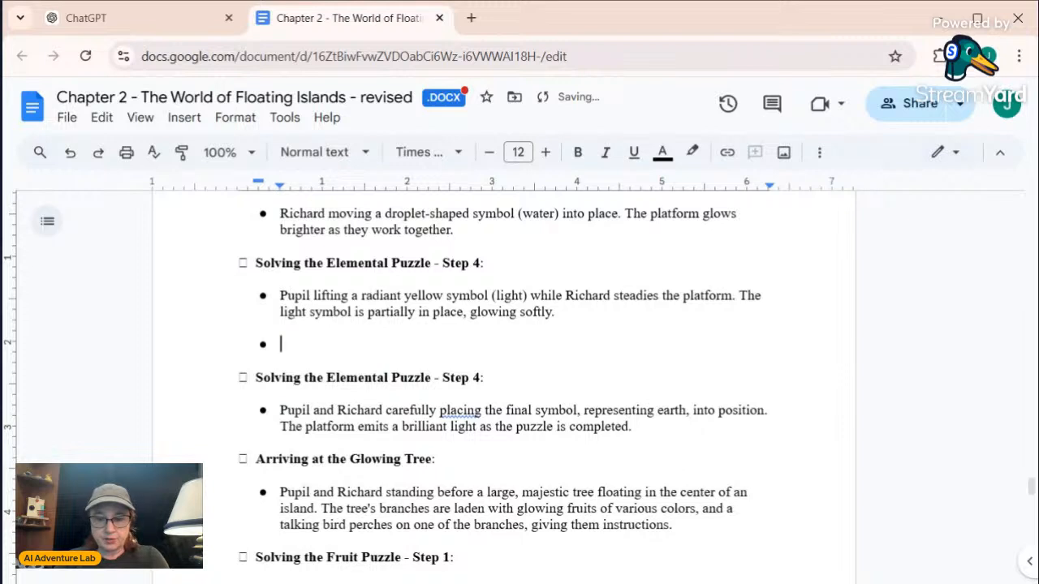
key("BackSpace")
key("BackSpace")
key("BackSpace")
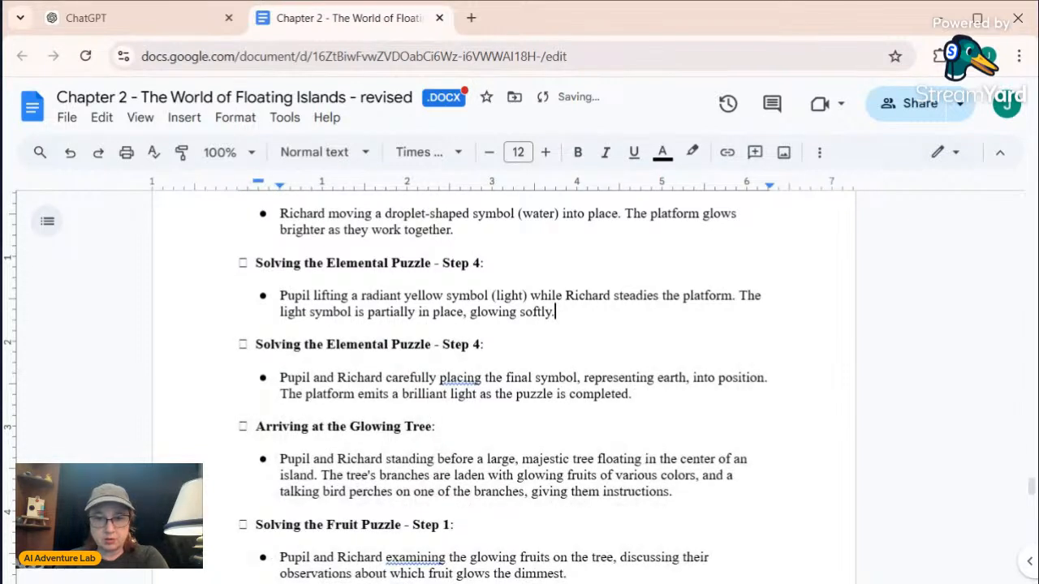
Renumber the heading of the final earth symbol entry as "Solving the Elemental Puzzle - Step 5:"
left_click(484, 345)
key("BackSpace")
key("BackSpace")
type("5:")
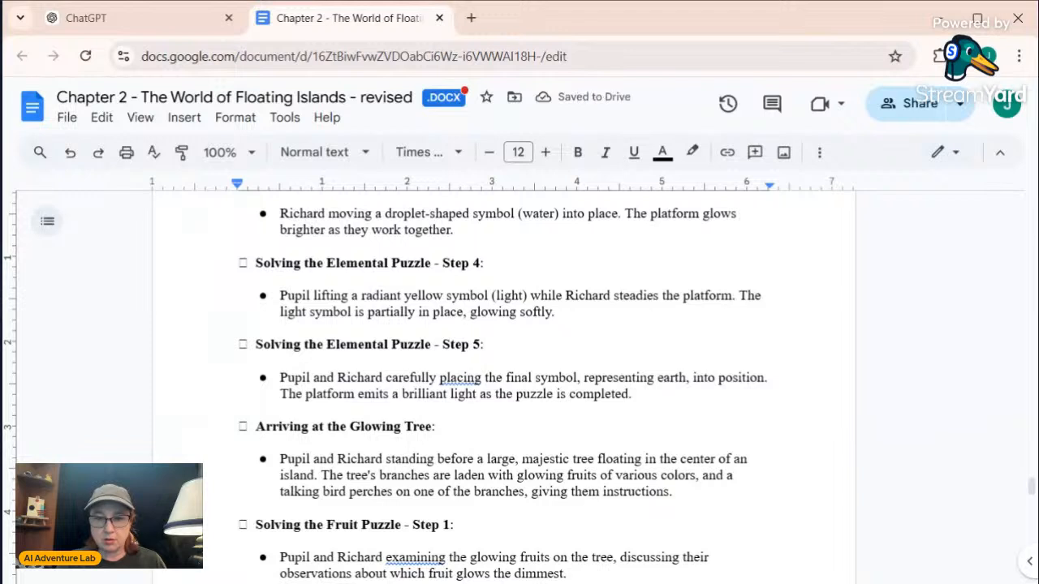
scroll(503, 382, "up", 2)
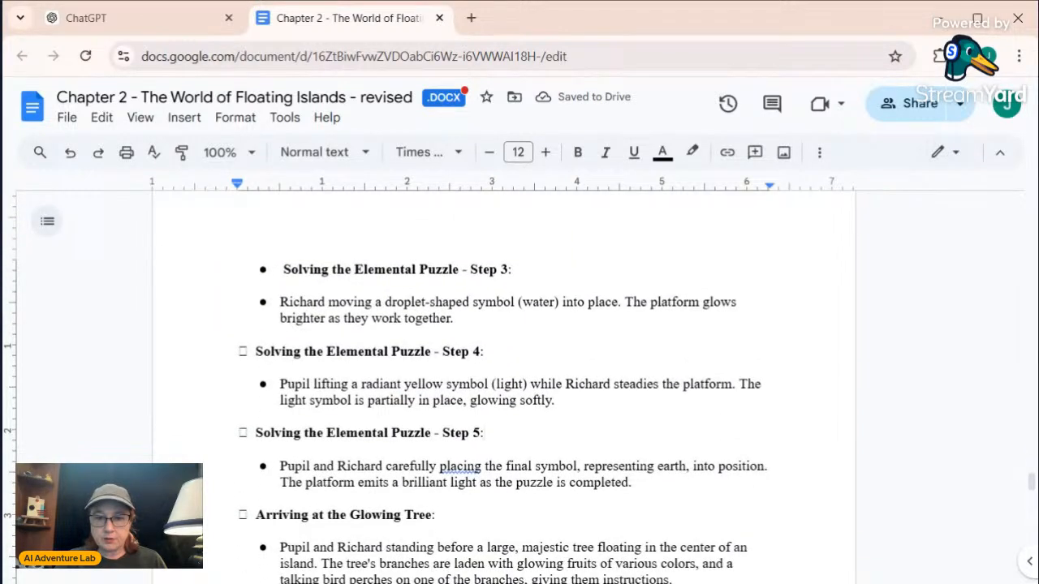
Put parentheses around the word "earth" in the description of the Step 5 elemental puzzle entry
left_click(660, 466)
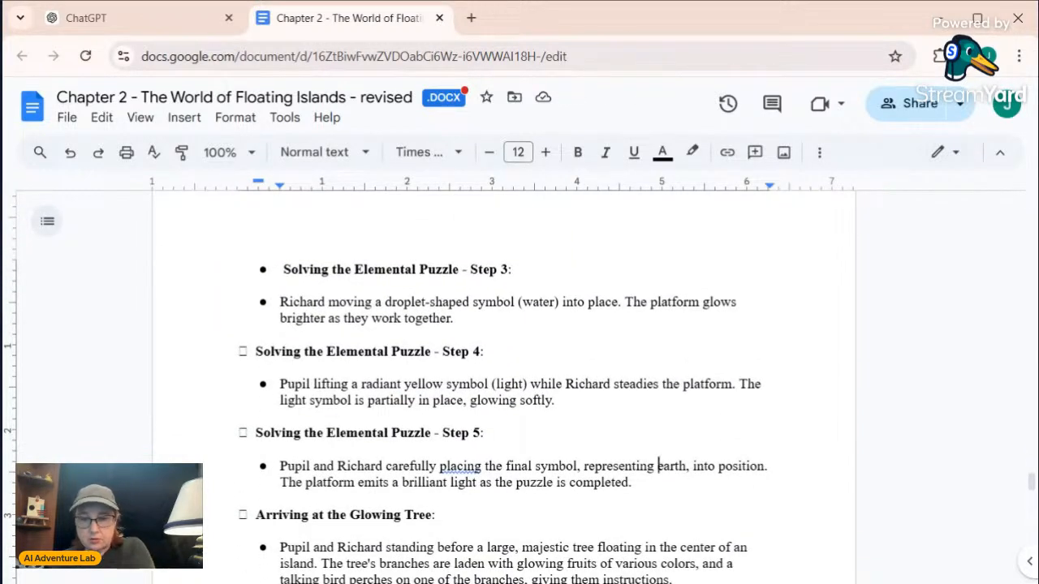
type("(")
left_click(691, 465)
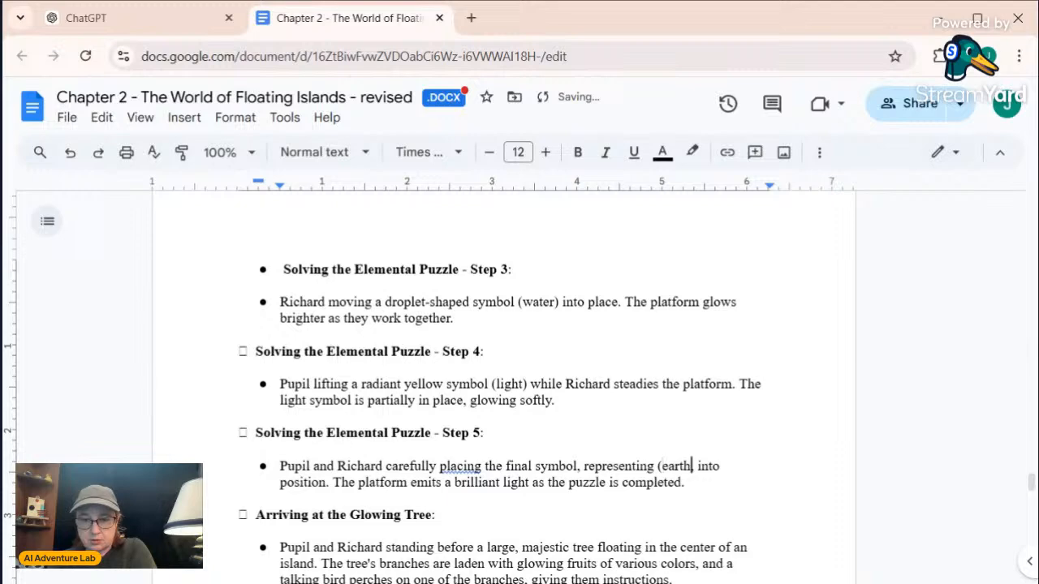
type("),")
left_click(607, 483)
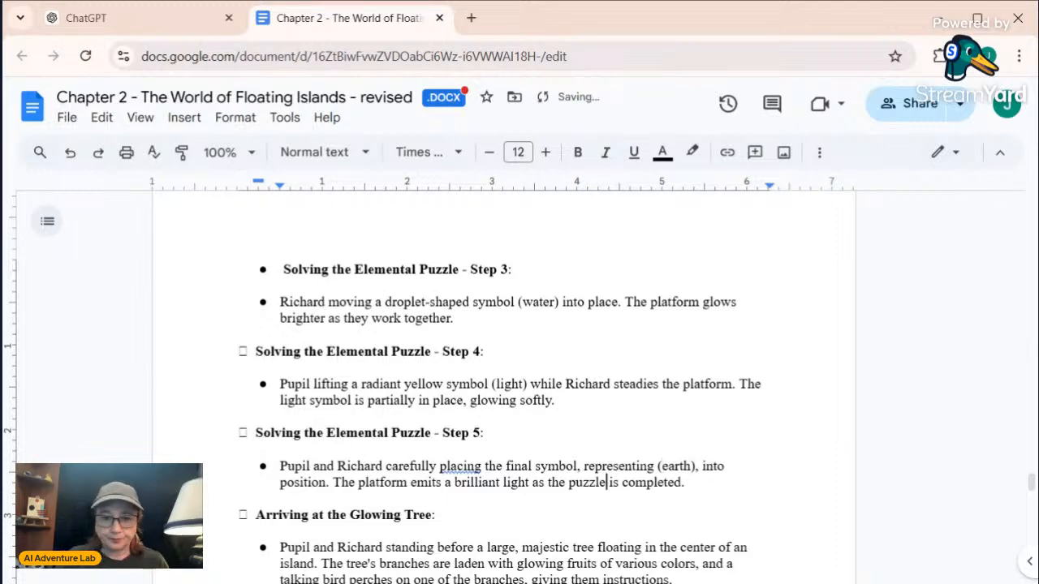
Select the heading and description of the "Solving the Elemental Puzzle - Step 1" entry for copying
scroll(503, 389, "up", 1)
scroll(504, 390, "down", 3)
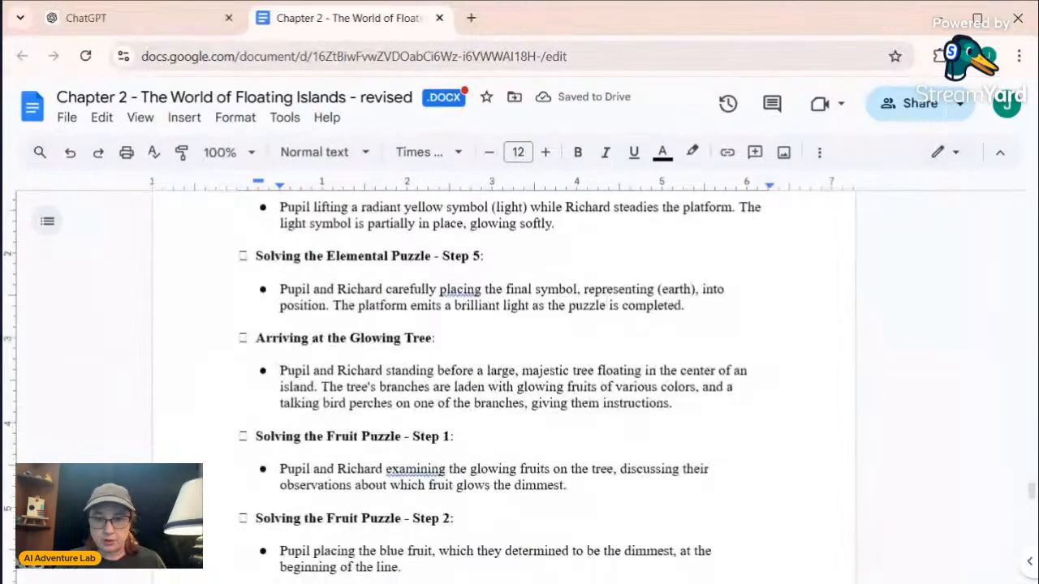
scroll(504, 389, "up", 5)
scroll(503, 390, "up", 3)
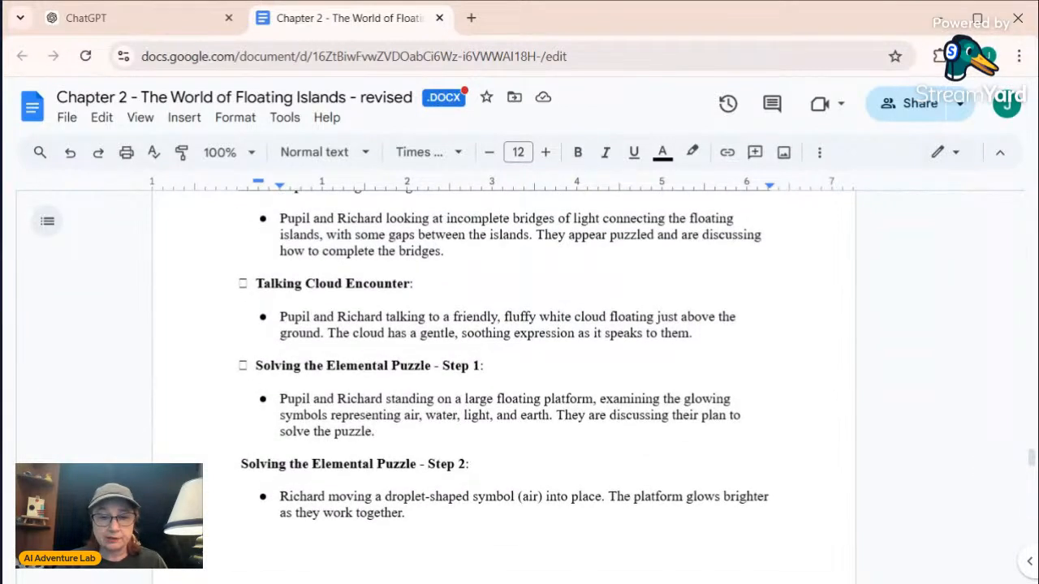
scroll(503, 365, "down", 1)
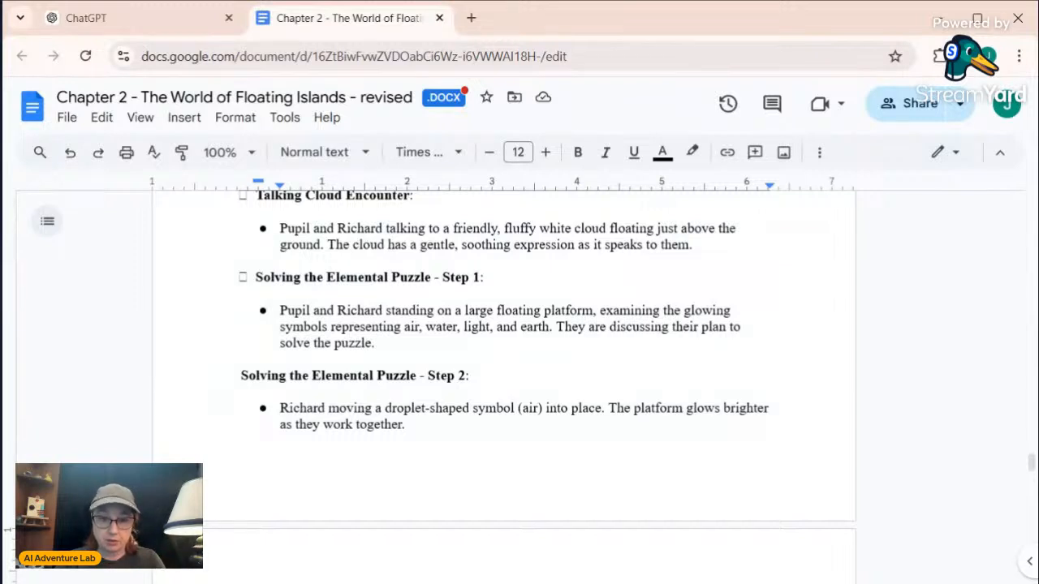
left_click_drag(374, 343, 255, 277)
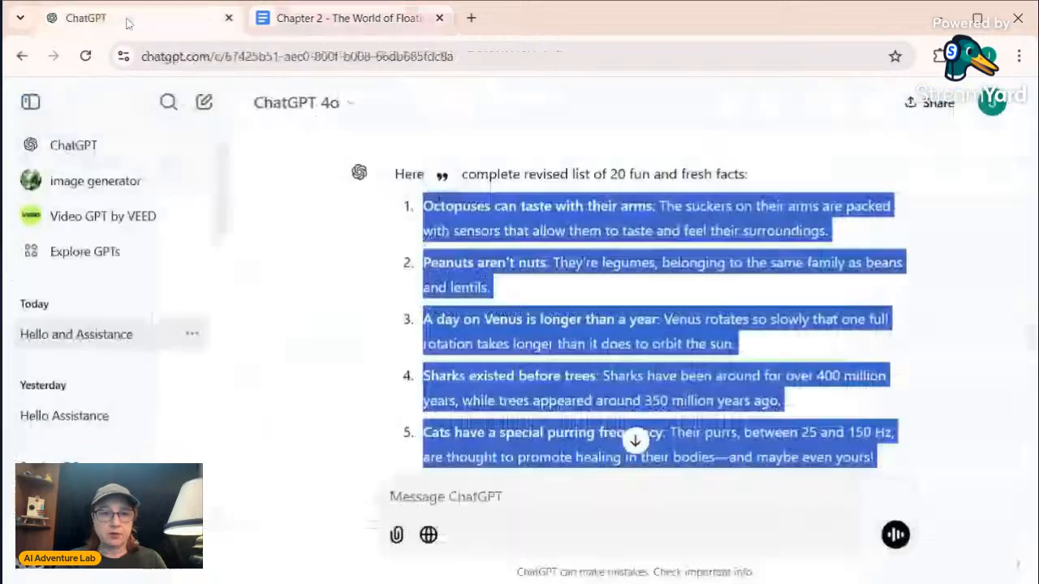
Switch to ChatGPT, send "Need another image", and paste the Step 1 entry from the document into the next message
left_click(85, 18)
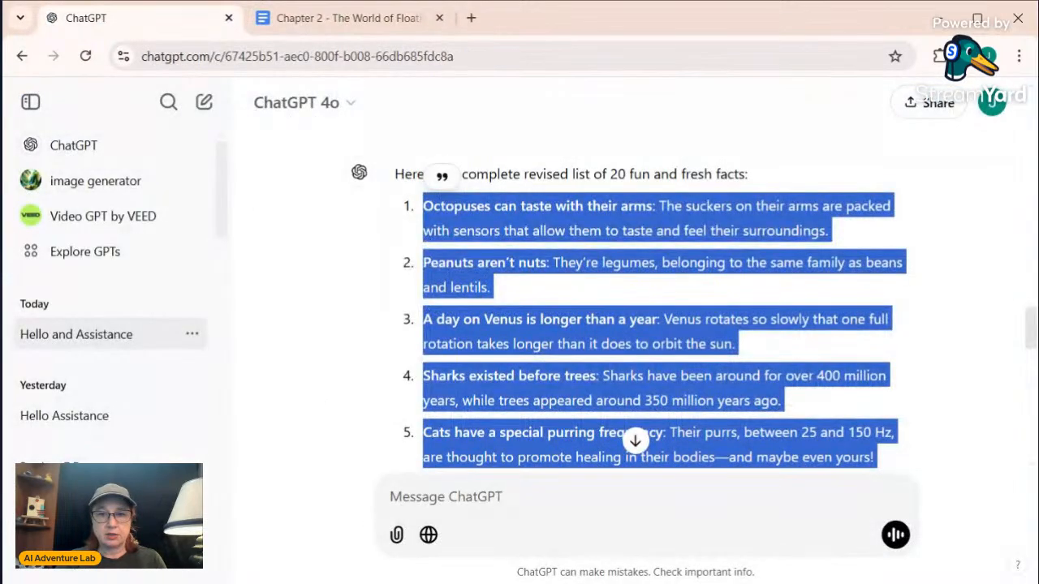
scroll(584, 400, "down", 10)
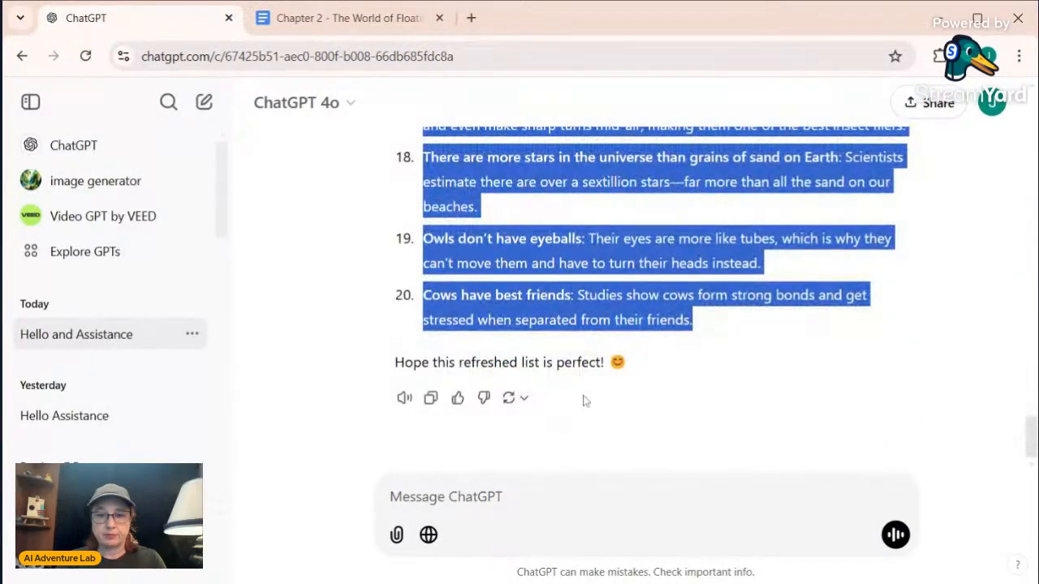
left_click(584, 399)
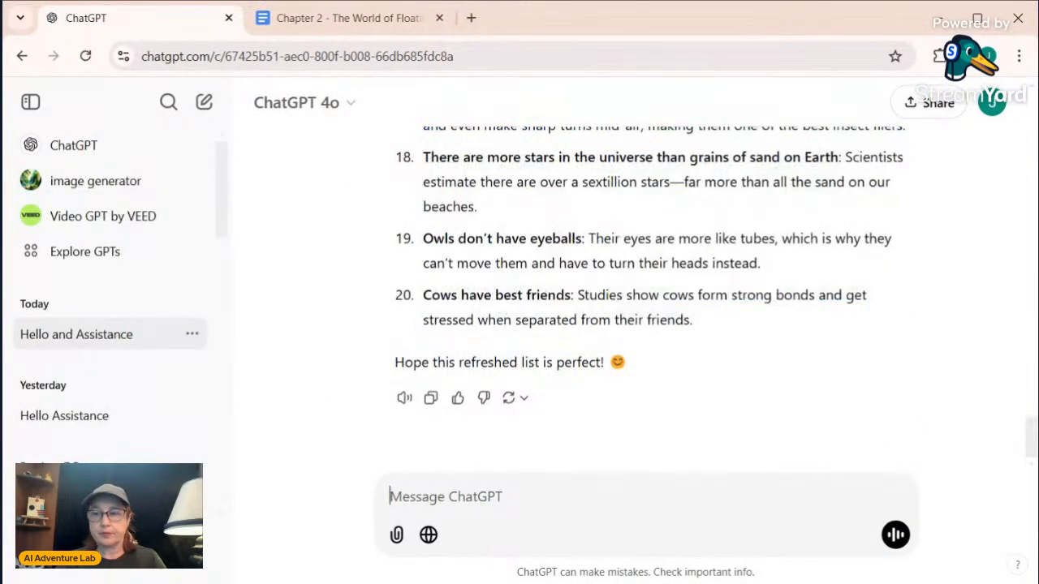
left_click(368, 25)
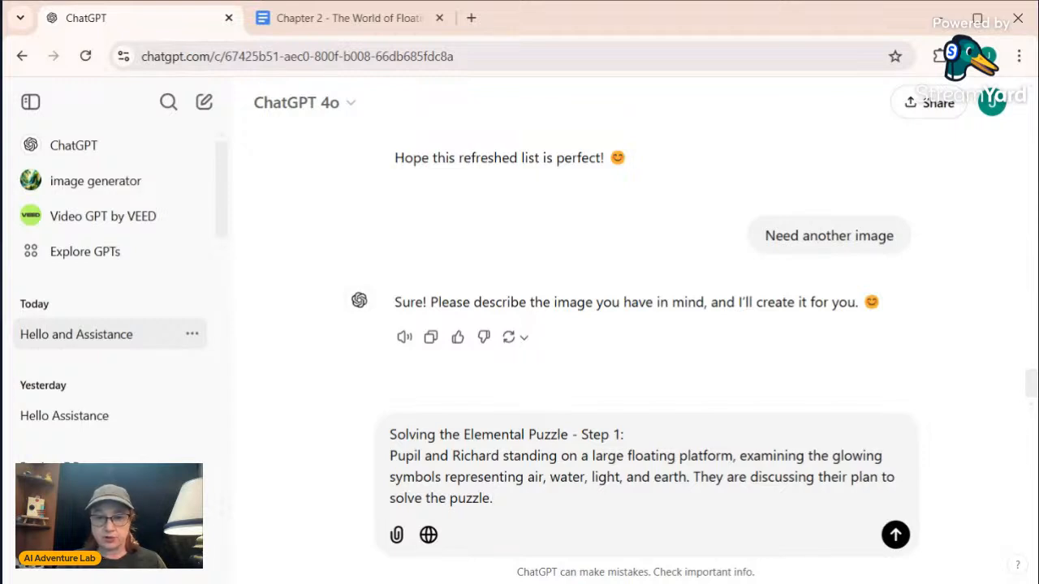
Replace the first character's name in the image prompt with "A man with a giant eyeball for a head"
left_click_drag(420, 456, 390, 456)
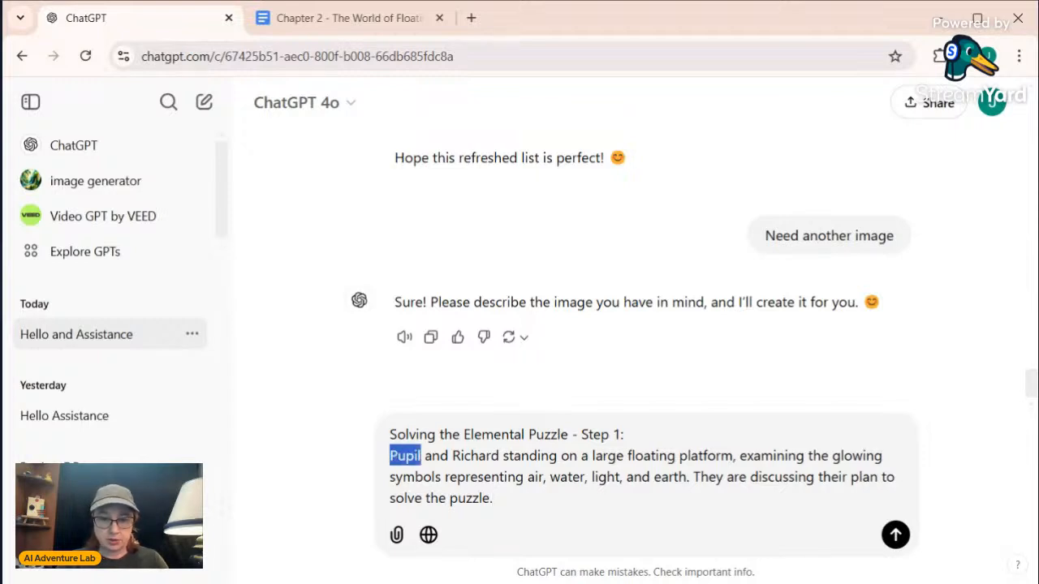
left_click(421, 456)
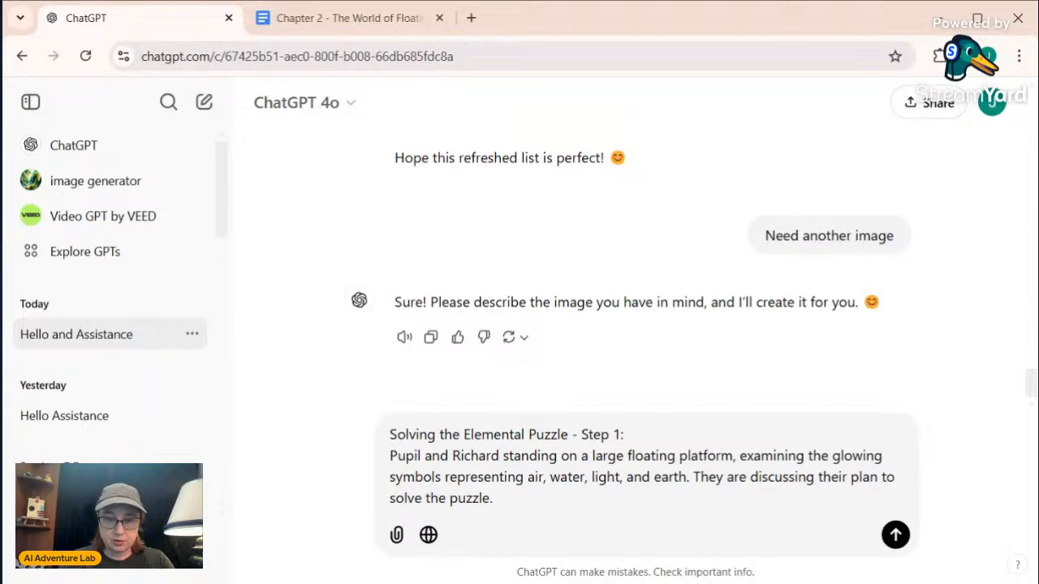
key("BackSpace")
key("BackSpace")
key("BackSpace")
key("BackSpace")
key("BackSpace")
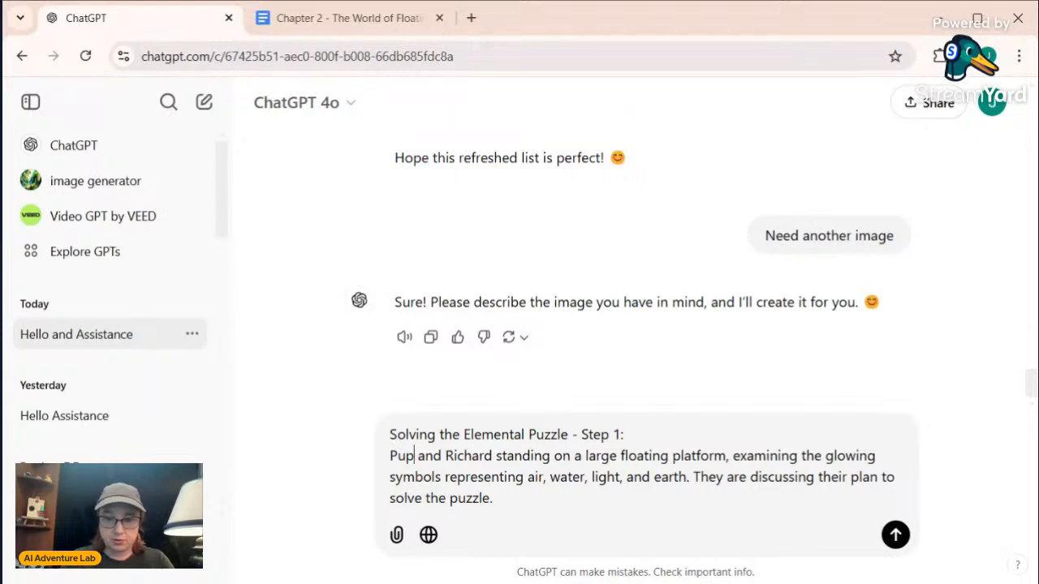
type("A man")
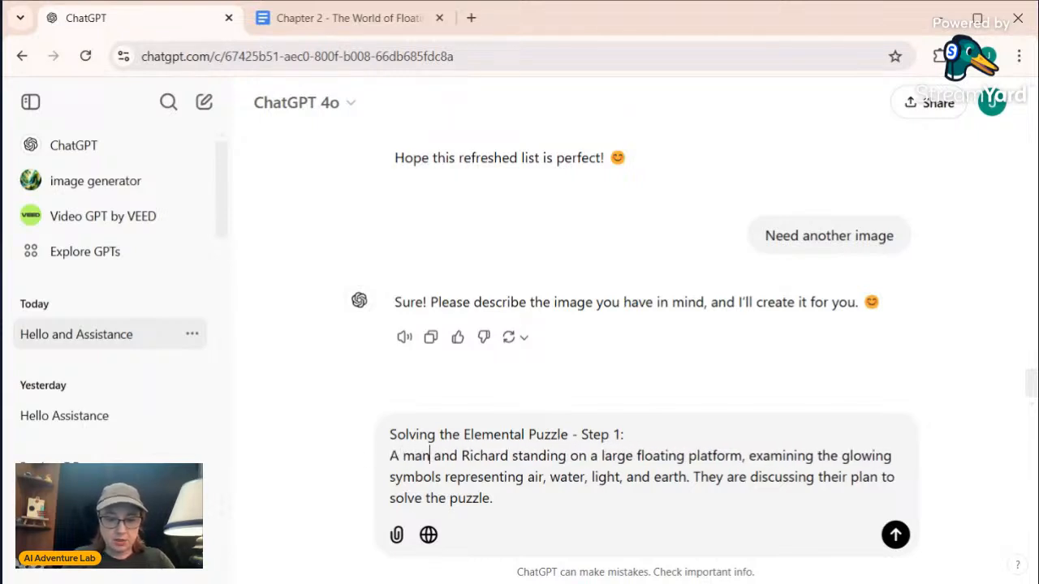
type(" with a giant")
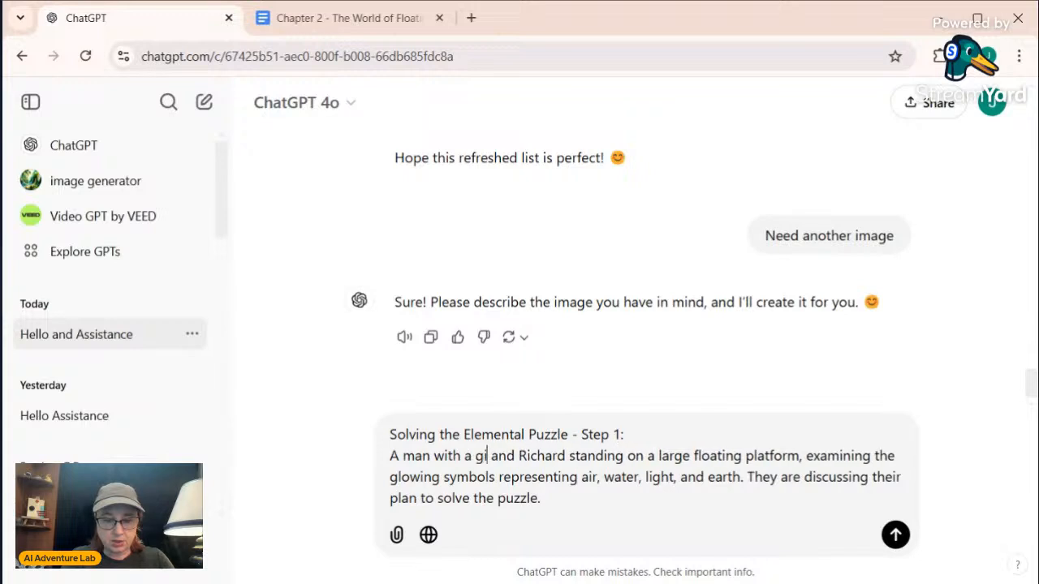
type(" eyeba")
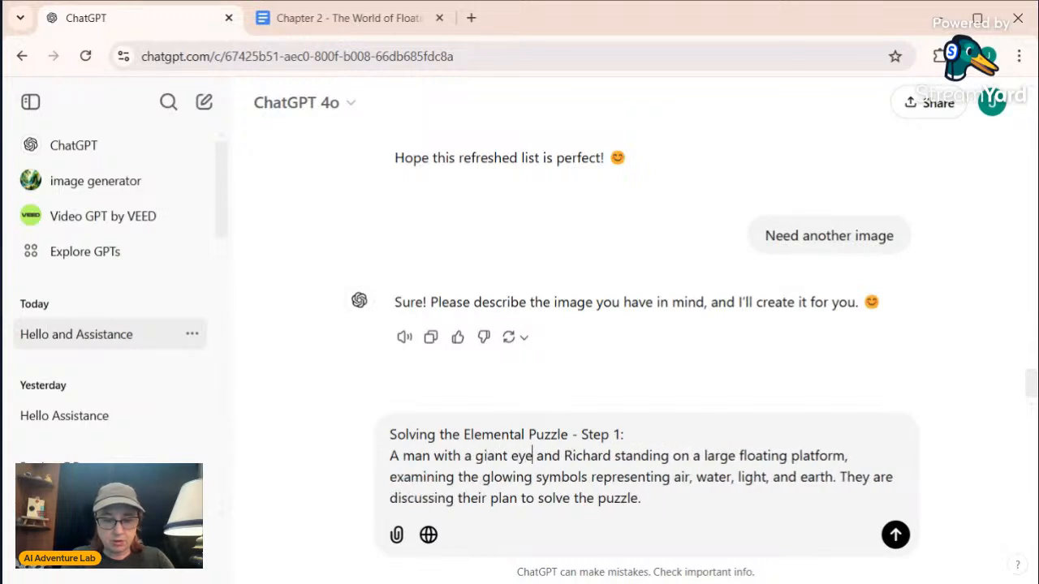
type("ll for a ")
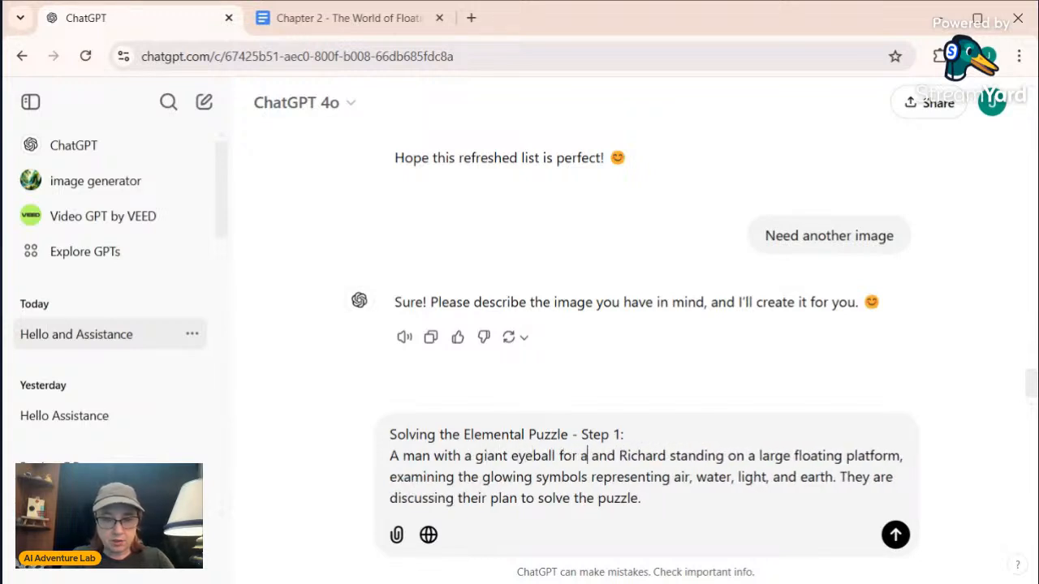
type("head")
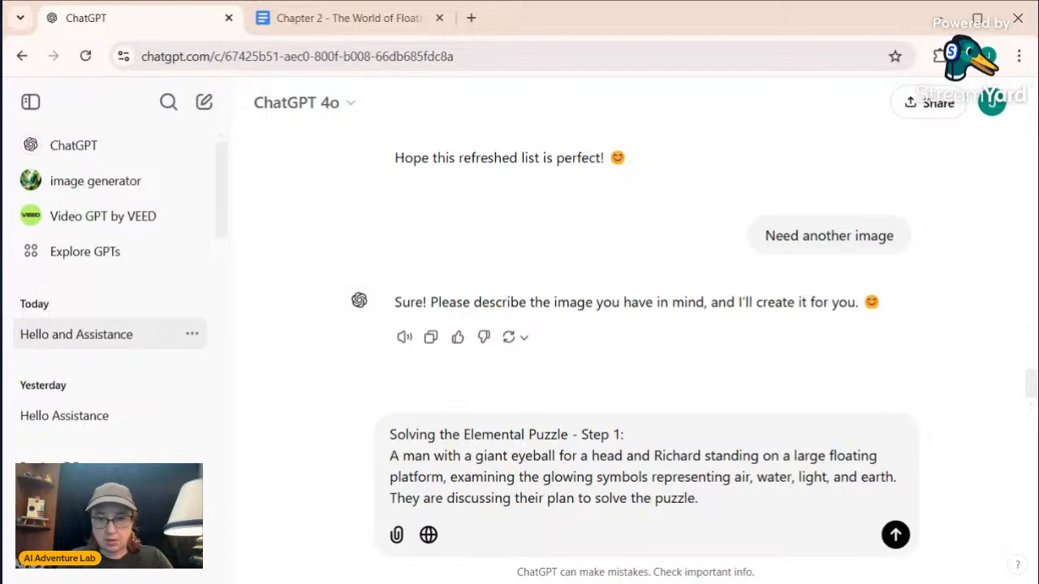
Replace the second character's name in the image prompt with "a cat wearing a suit"
left_click_drag(701, 456, 653, 456)
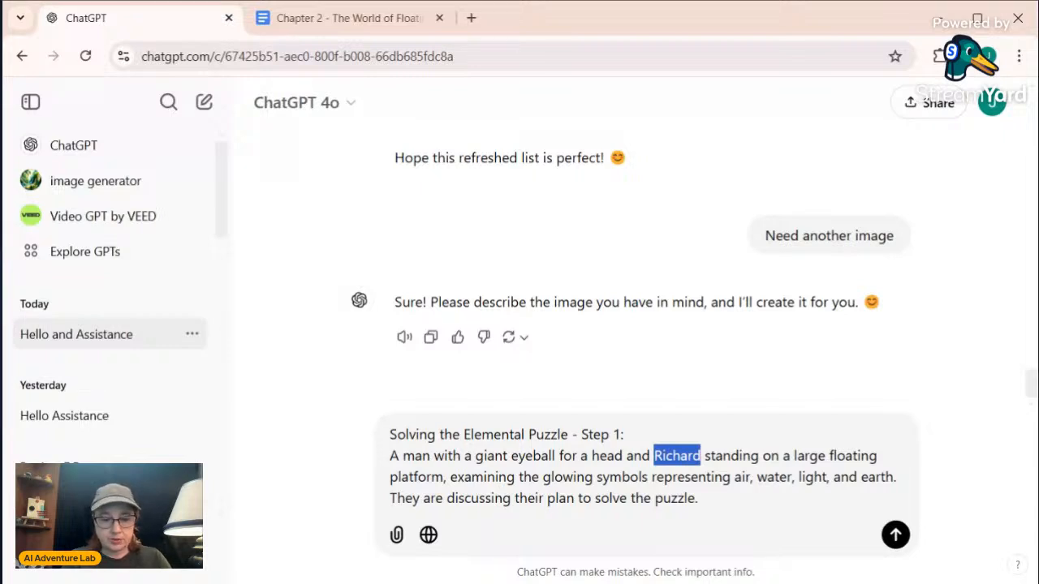
type("a cat")
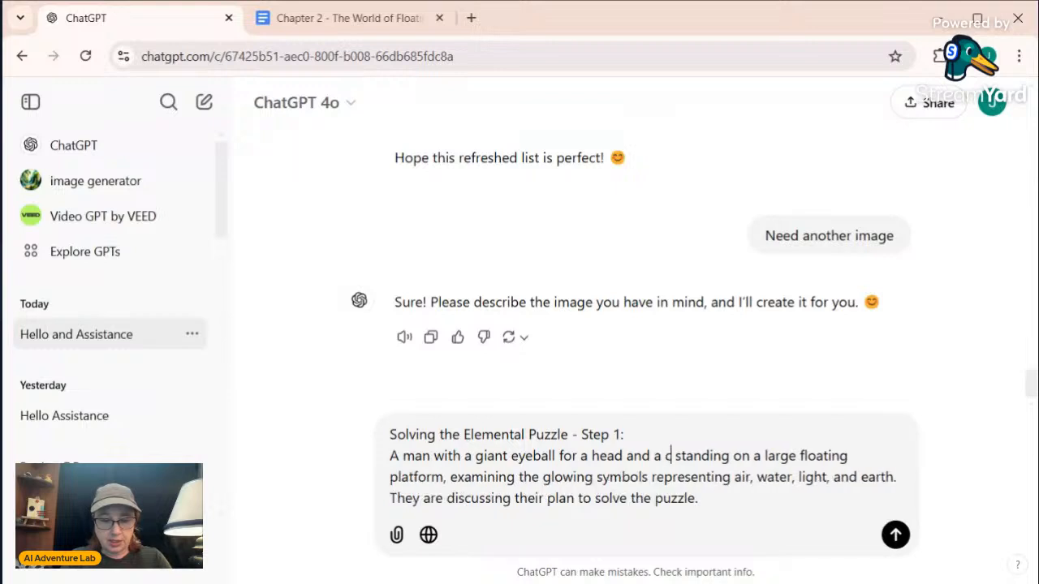
type(" wearing a")
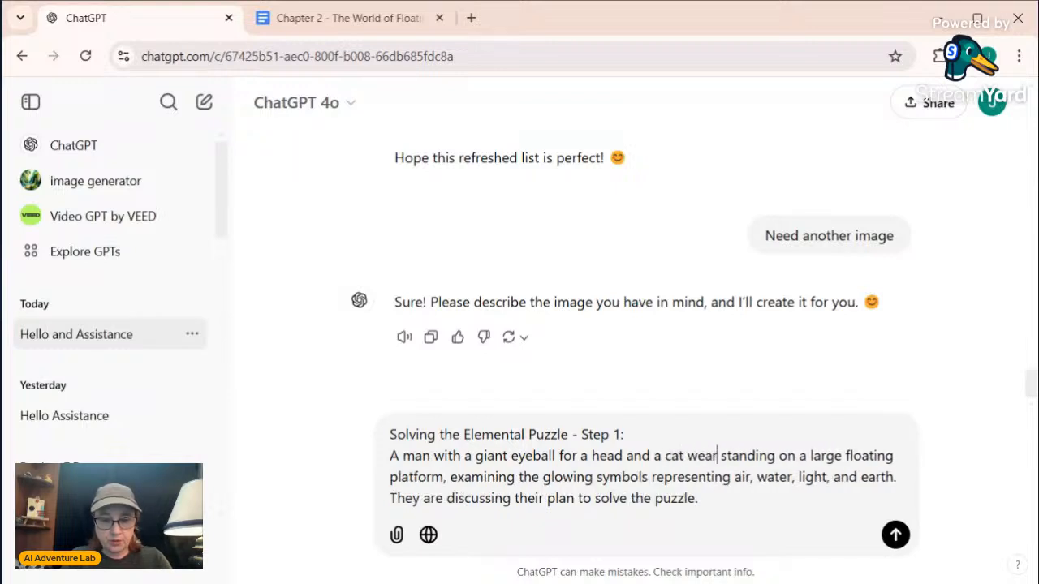
type(" suit")
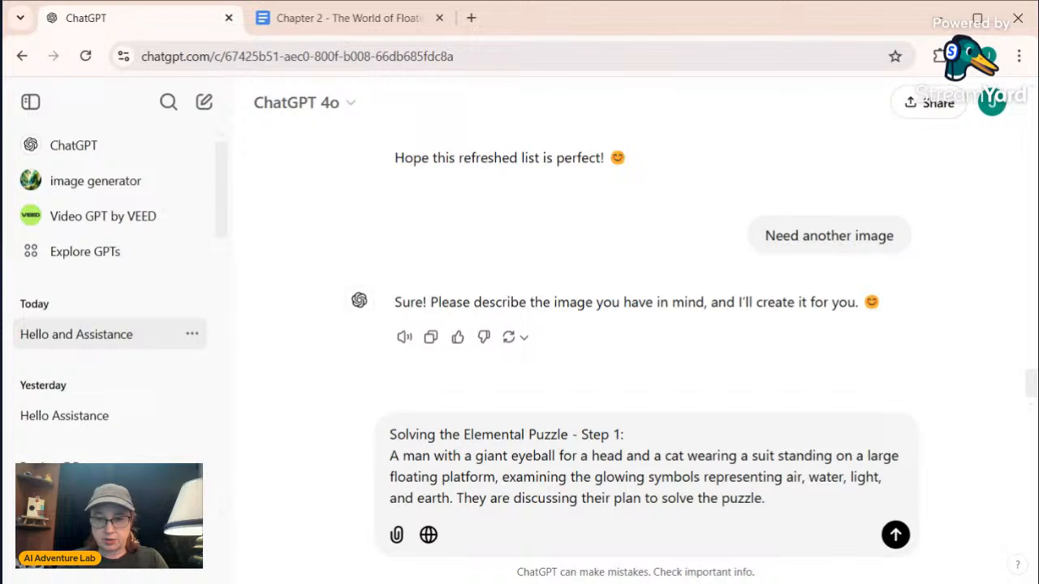
Add the setting at the end of the prompt: "The landscape is a collection of floating islands in the air"
type("The lans")
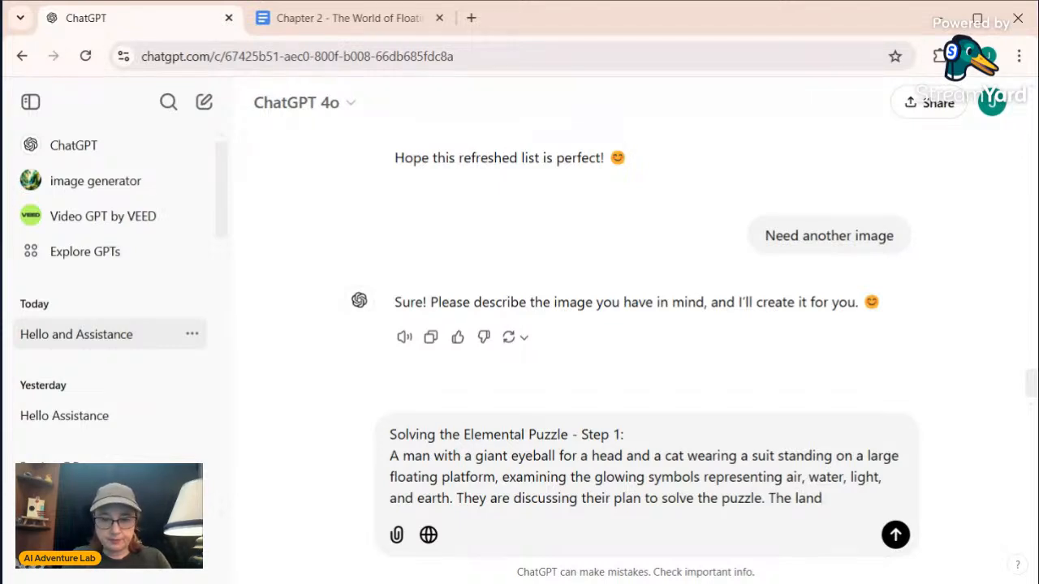
type("scape")
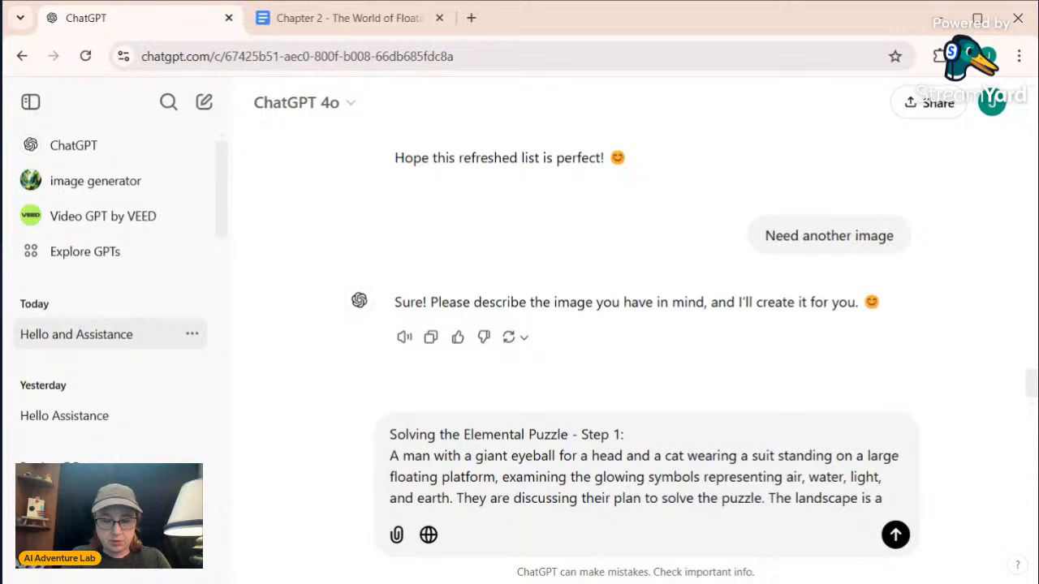
type("is a collection ")
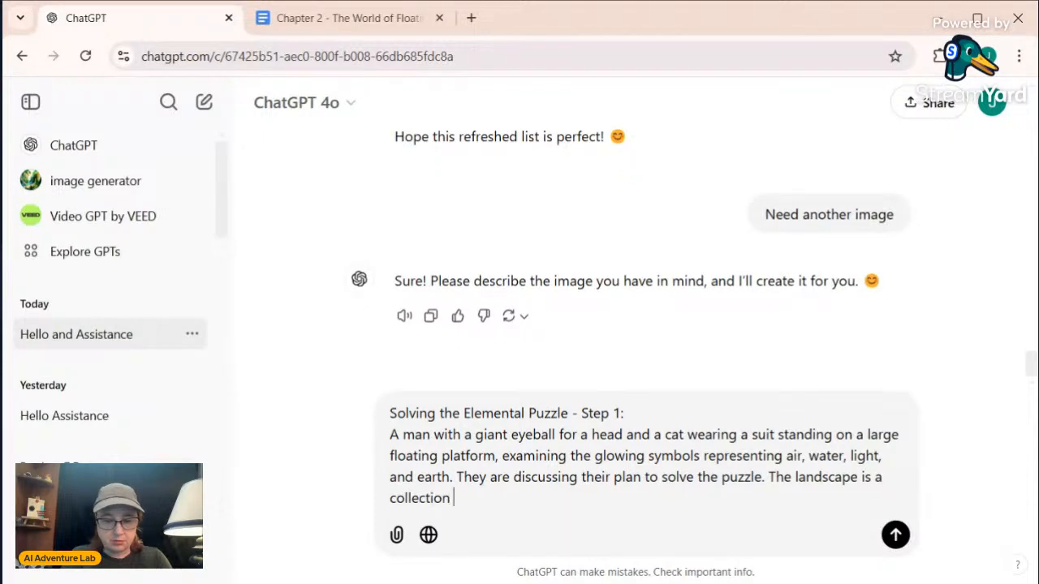
type("of floating ")
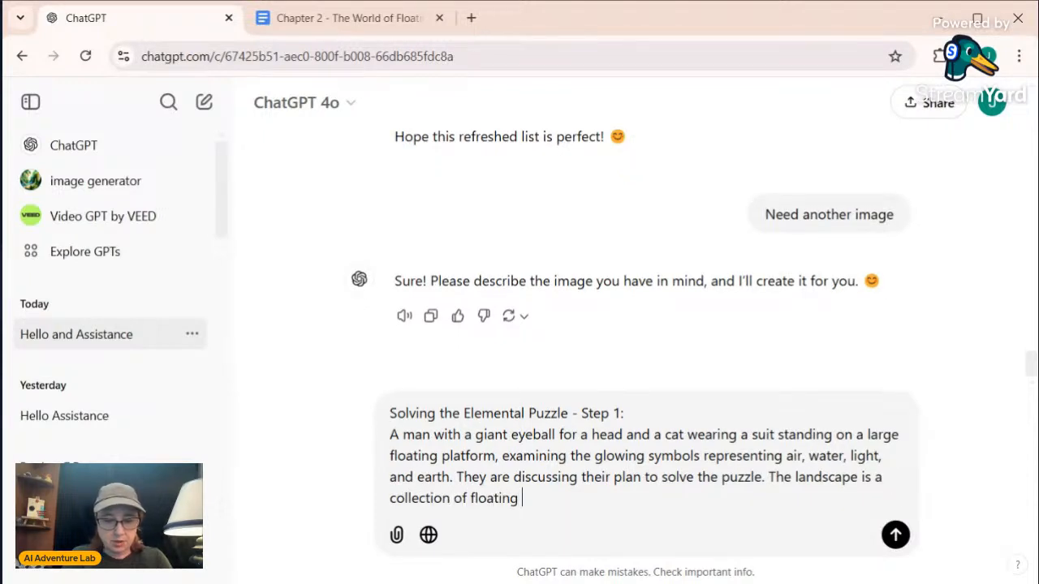
type("islands in the air")
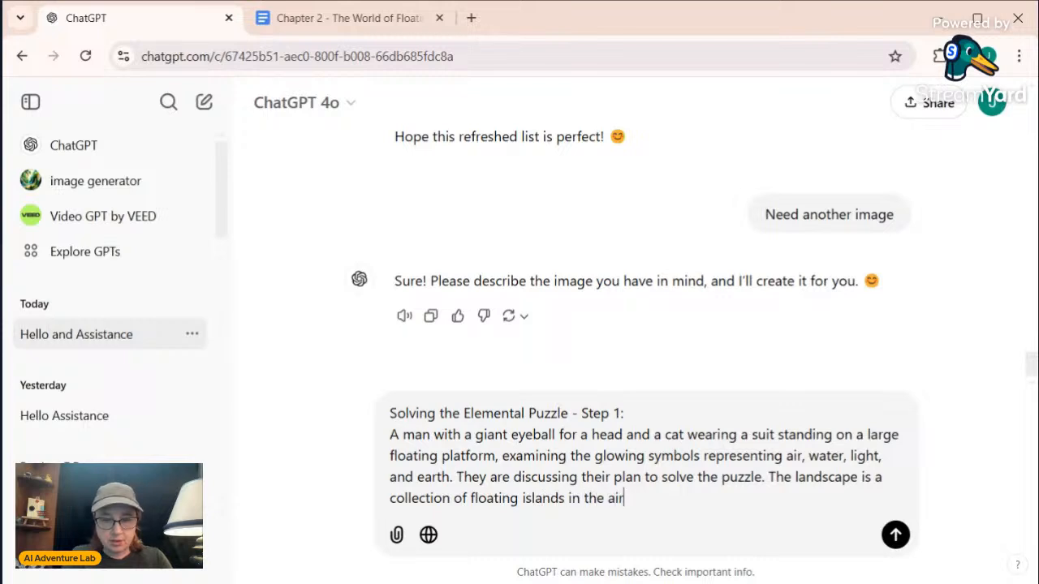
type(" with plants")
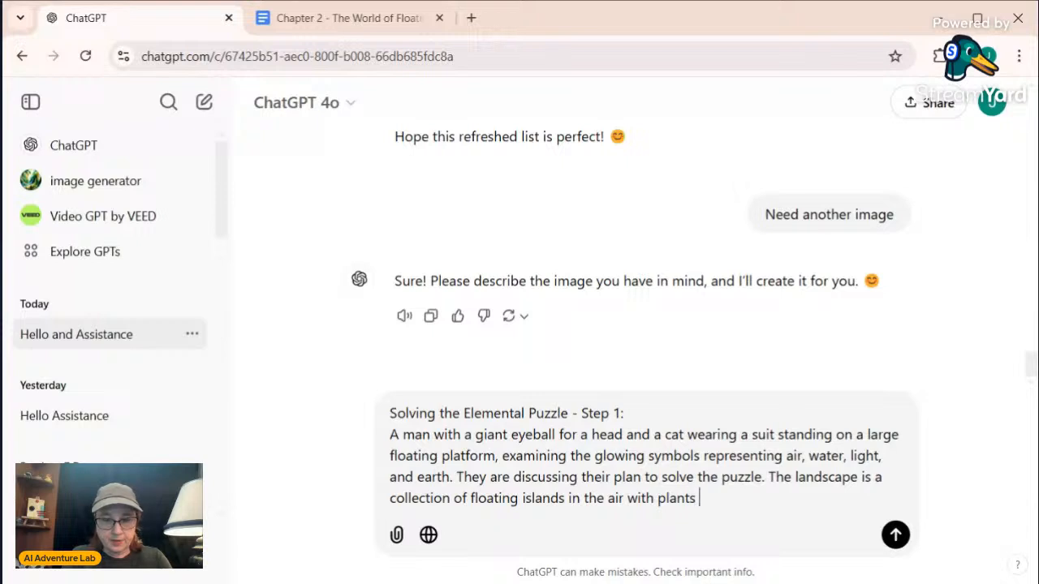
type(" and ferns")
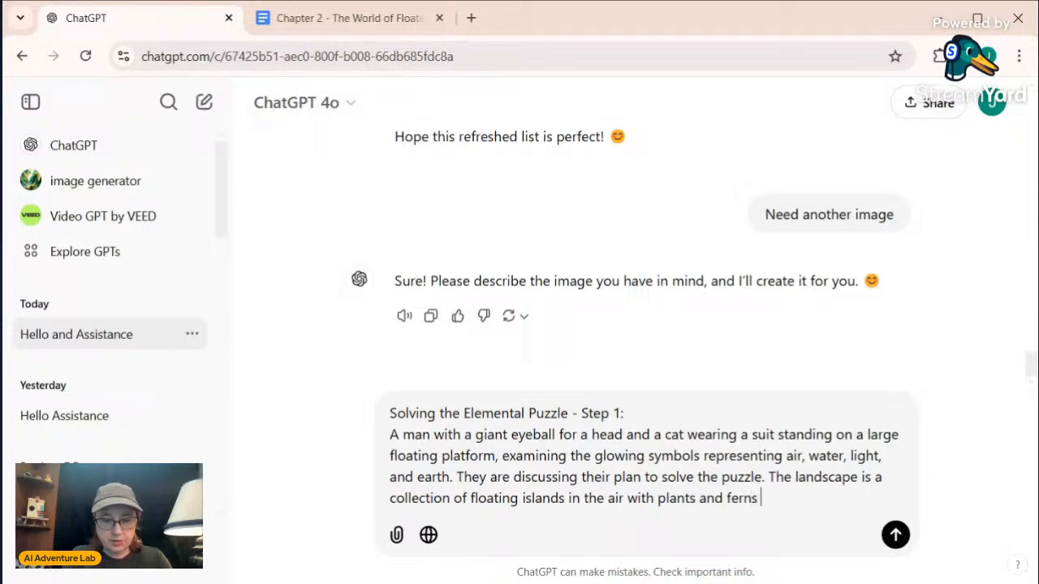
type(" and bri")
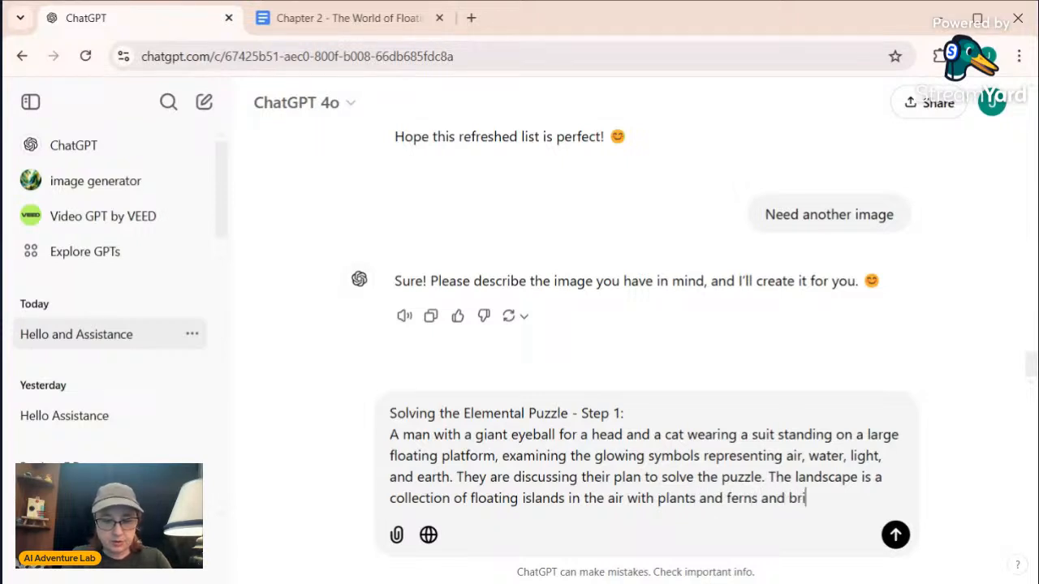
type("dges tha")
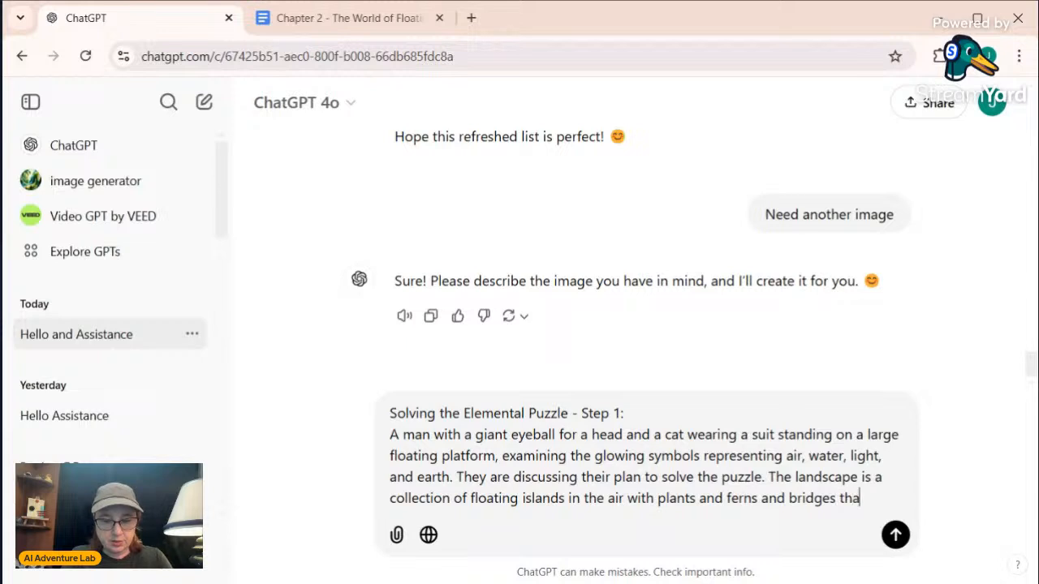
type("t don't")
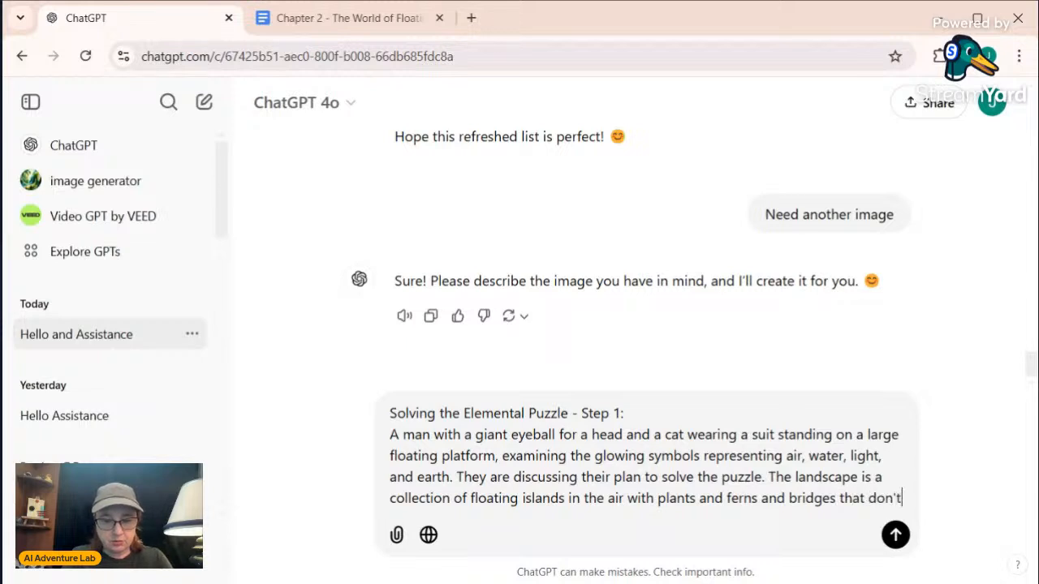
type(" connect")
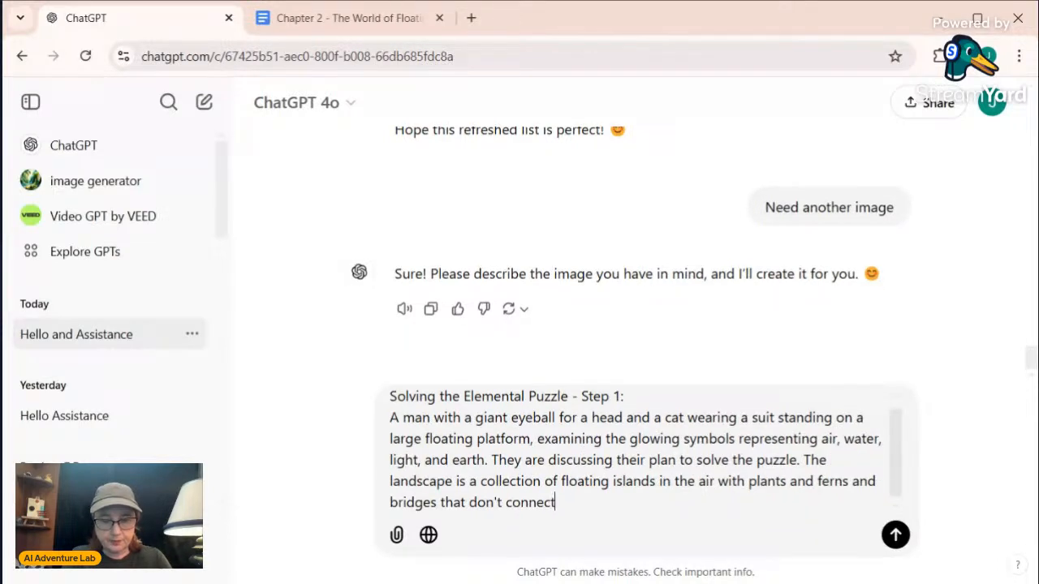
type(" the")
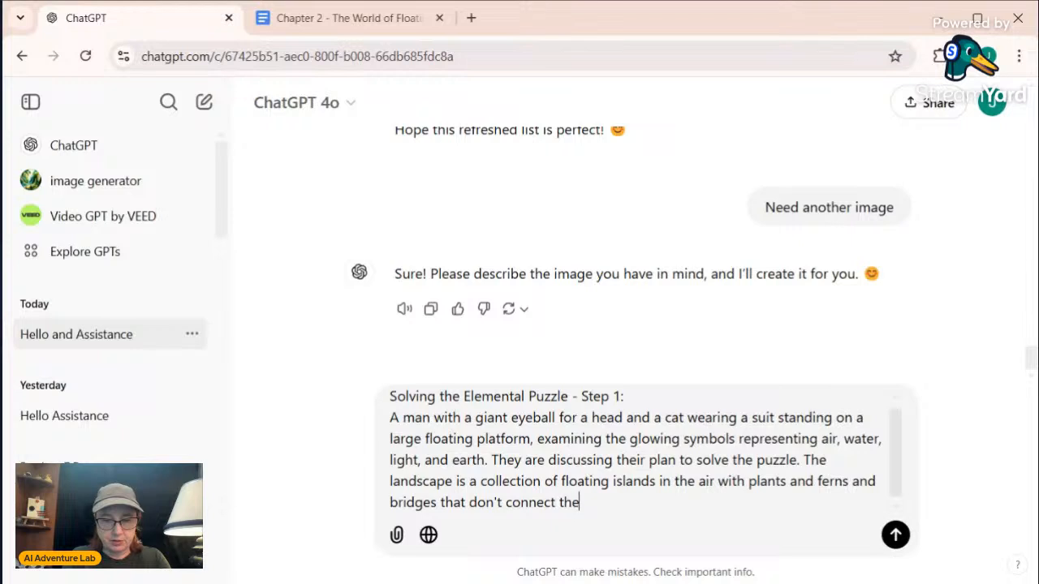
key("BackSpace")
key("BackSpace")
key("BackSpace")
key("BackSpace")
key("BackSpace")
key("BackSpace")
key("BackSpace")
key("BackSpace")
key("BackSpace")
key("BackSpace")
key("BackSpace")
key("BackSpace")
key("BackSpace")
key("BackSpace")
key("BackSpace")
key("BackSpace")
key("BackSpace")
key("BackSpace")
key("BackSpace")
key("BackSpace")
key("BackSpace")
key("BackSpace")
key("BackSpace")
key("BackSpace")
key("BackSpace")
key("BackSpace")
key("BackSpace")
key("BackSpace")
key("BackSpace")
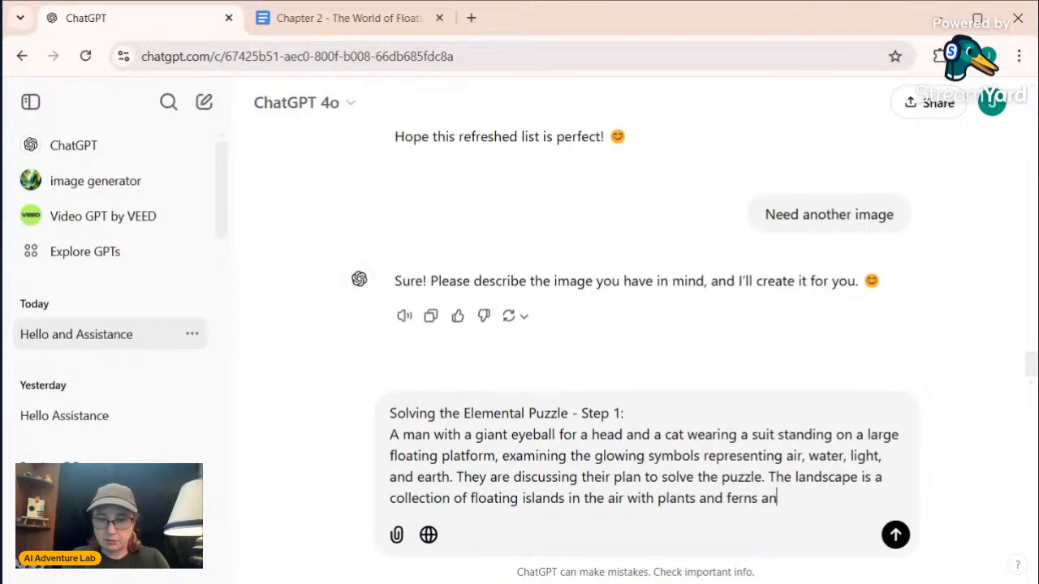
key("BackSpace")
key("BackSpace")
Send the Step 1 image prompt and review the generated illustration
key("Return")
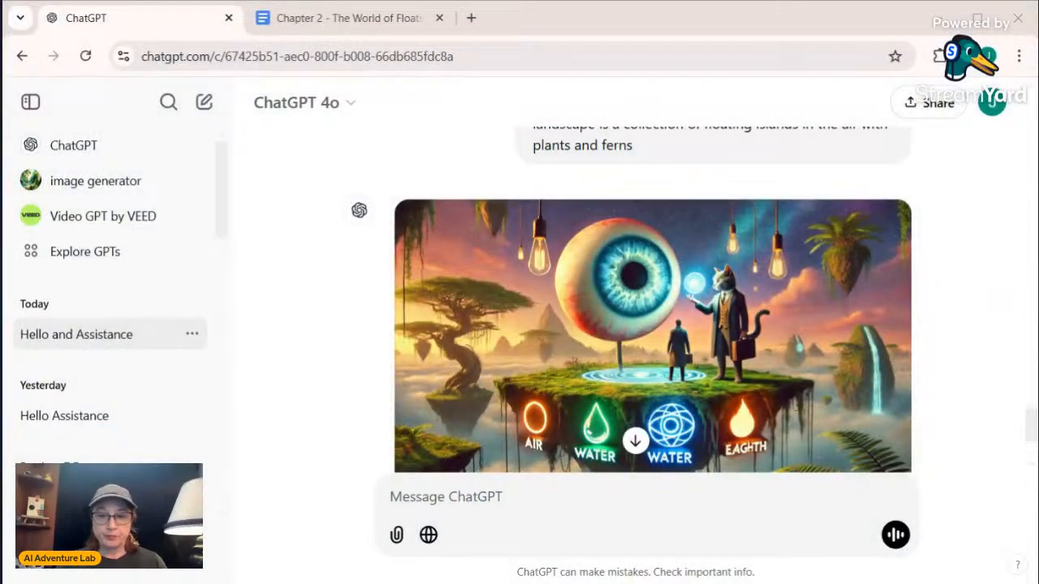
scroll(859, 404, "down", 1)
scroll(859, 404, "down", 1)
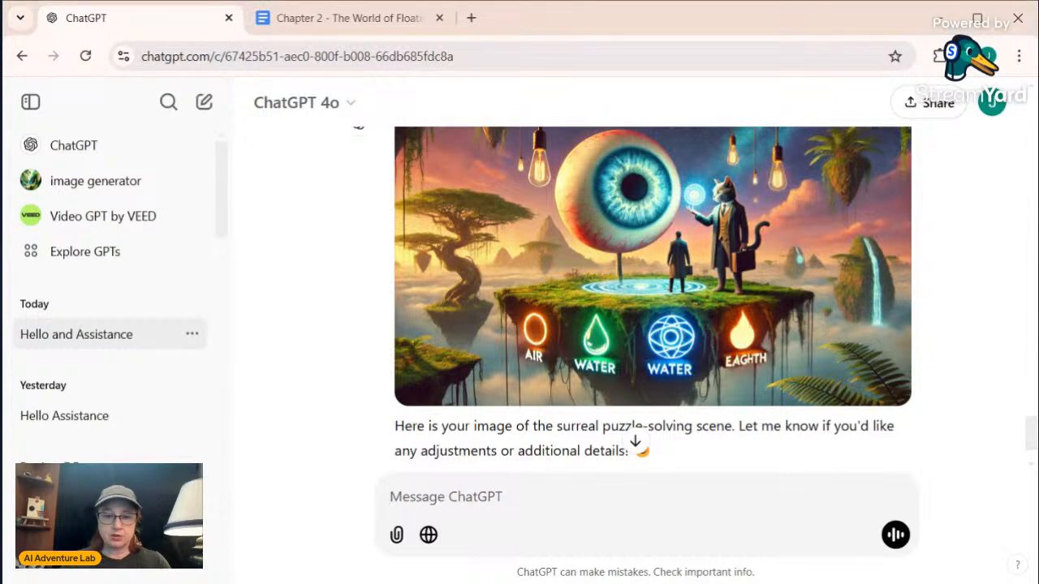
Write a follow-up message: "Please try again and make the man have a giant eyeball for a head and"
type("Please")
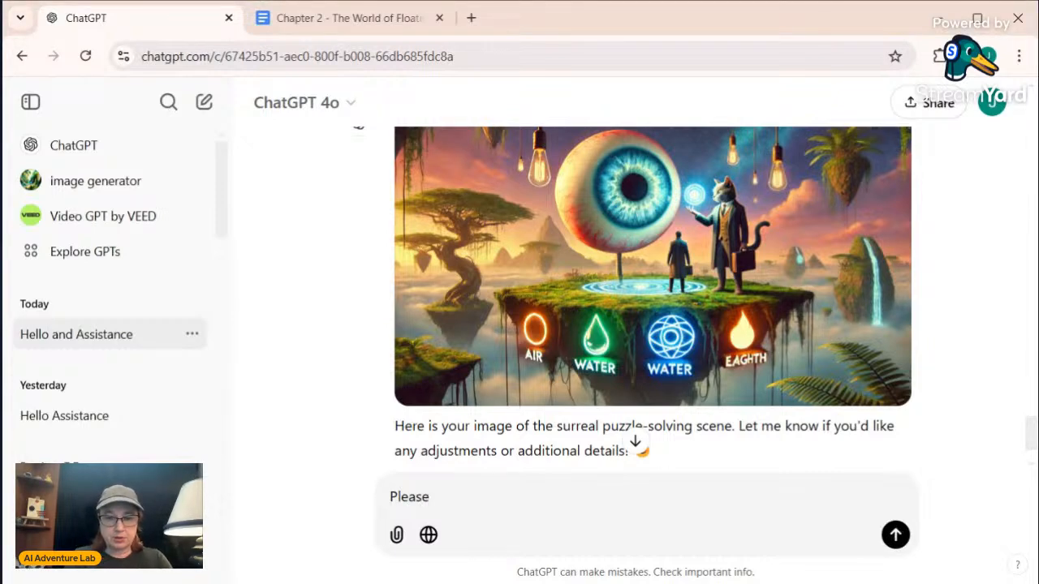
type(" try again")
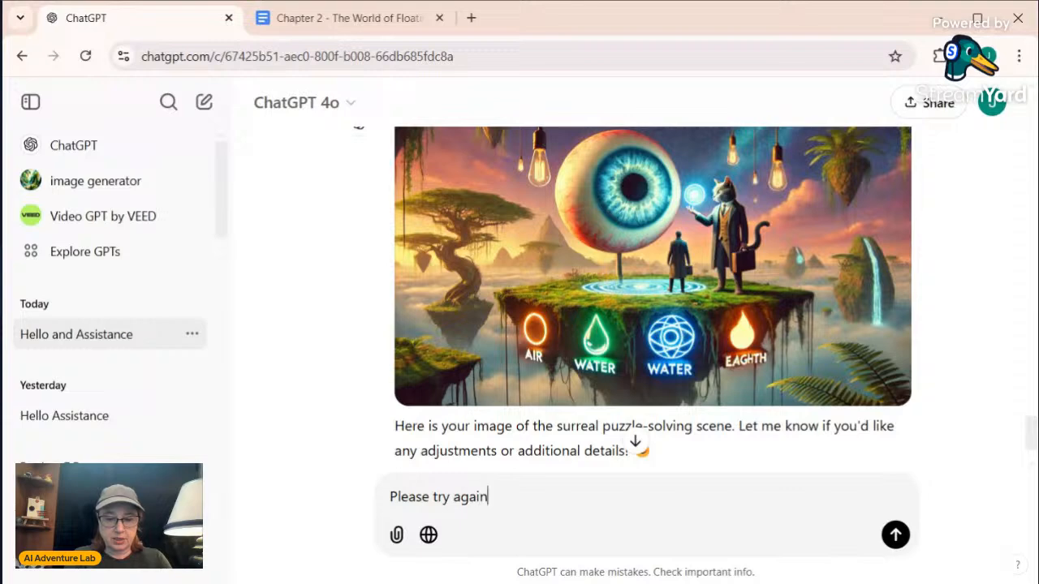
type(" and make the ")
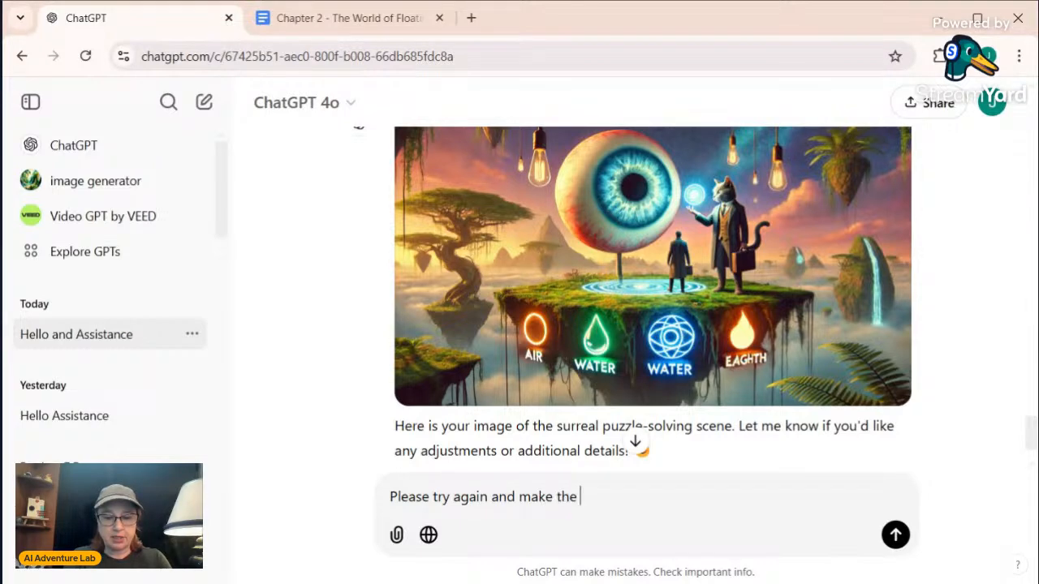
type("man have a g")
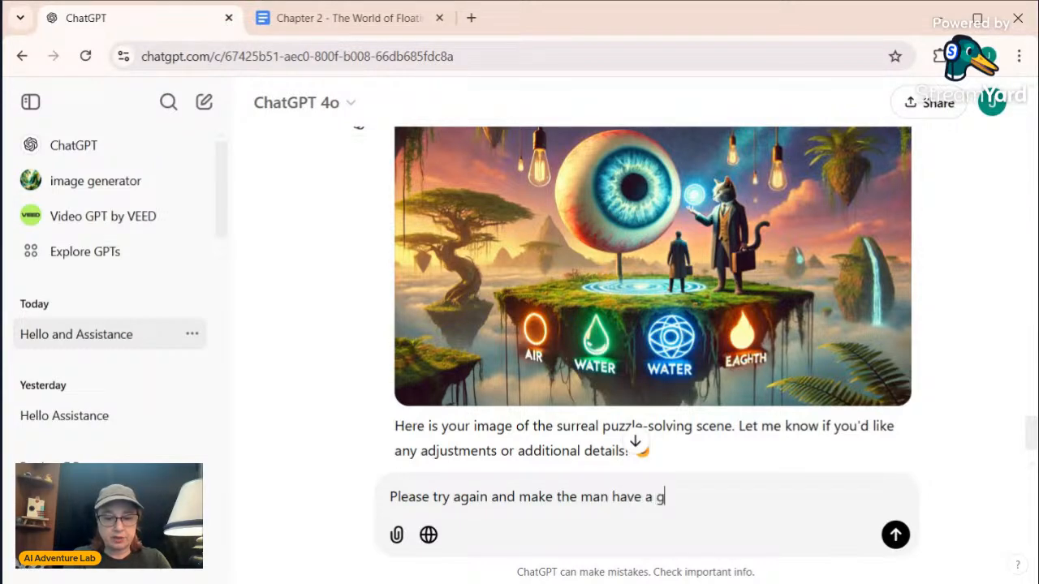
type("iant eyeb")
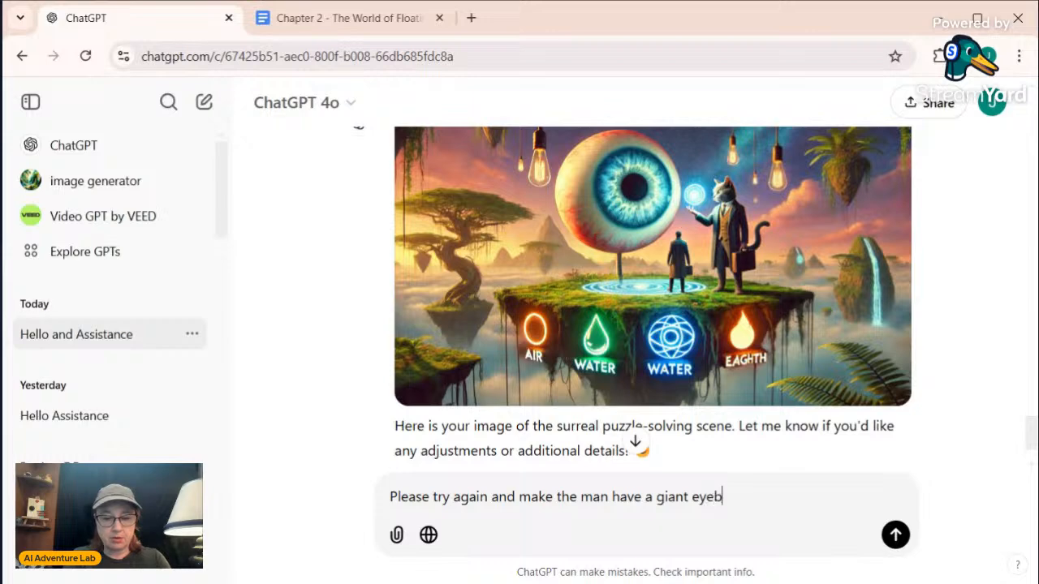
type("all for a head ")
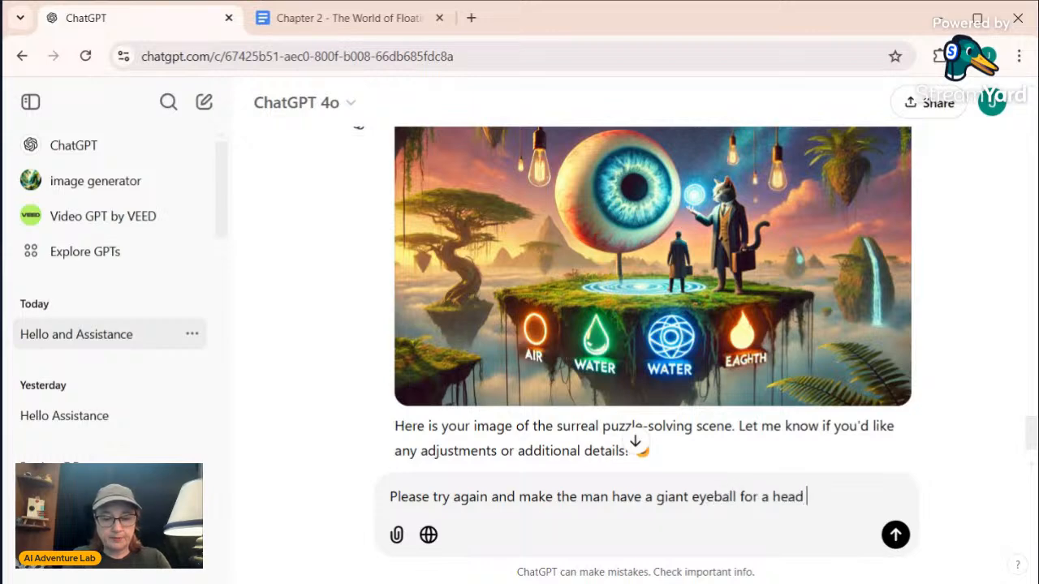
type("and t")
type(" th")
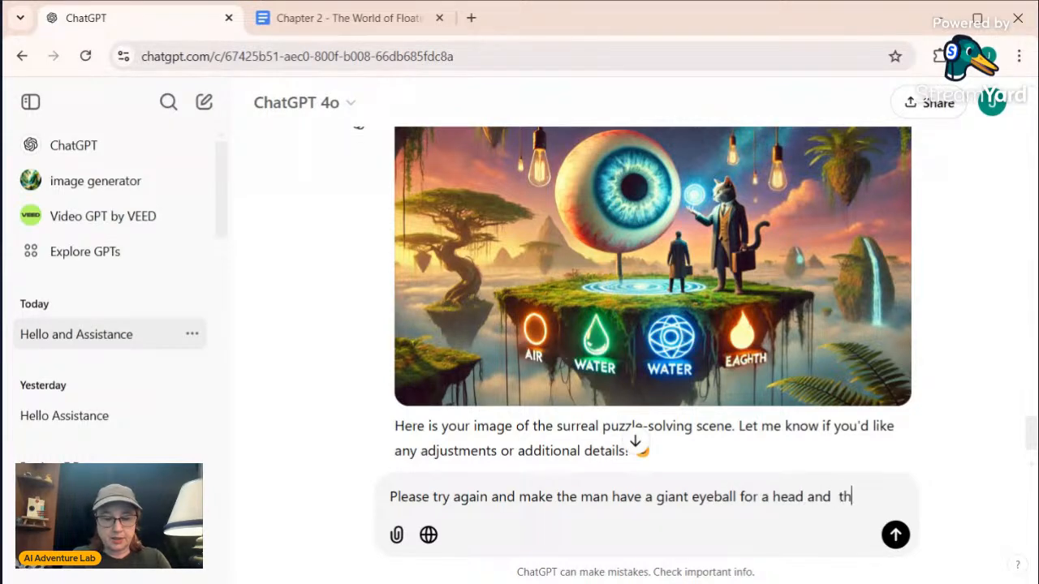
type("e symbo")
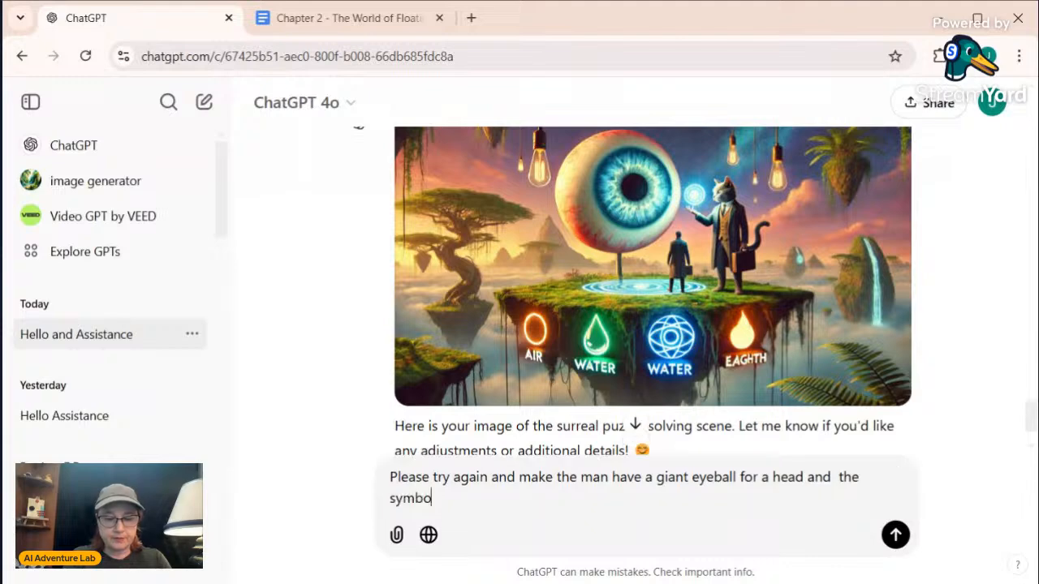
type("ls are flo")
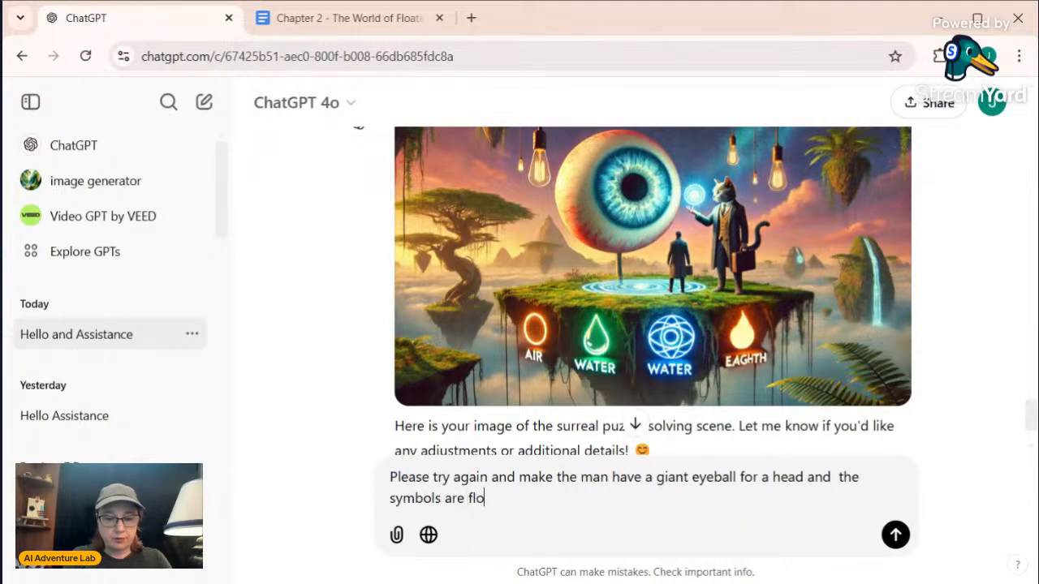
type("ating abov")
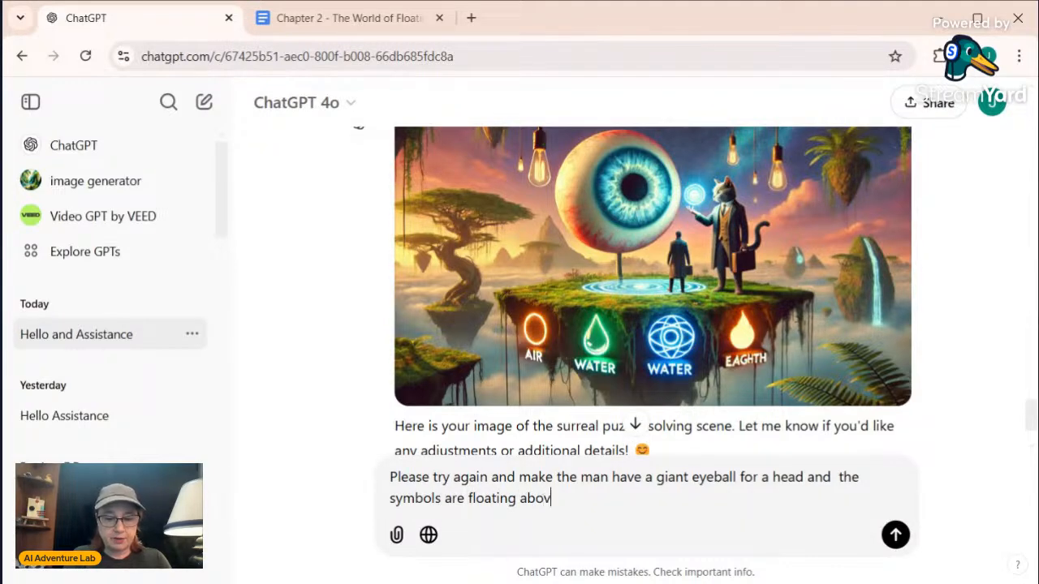
type("e them")
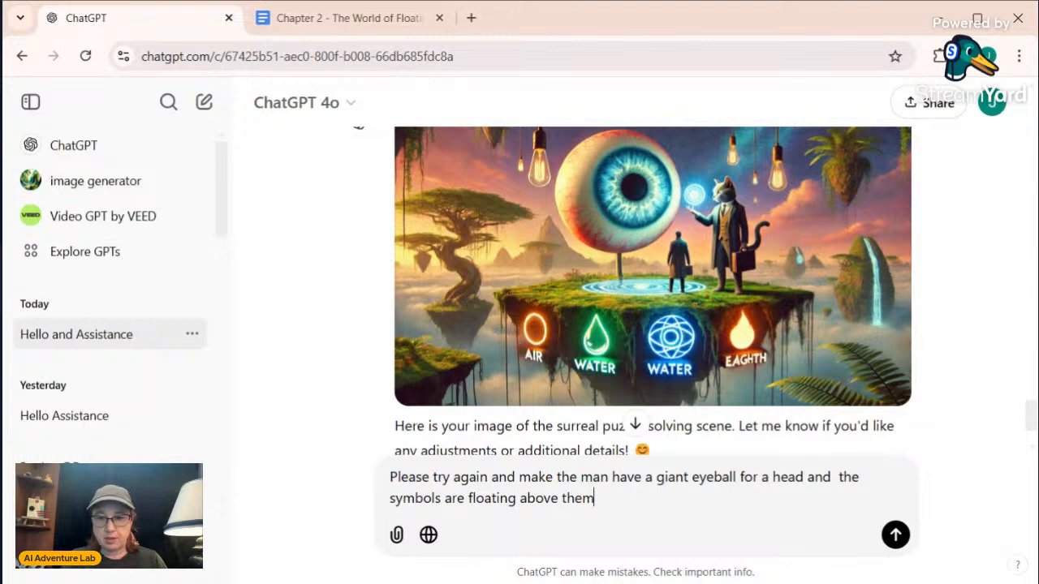
Complete the revision request with "the symbols are floating above them" and send it
key("Return")
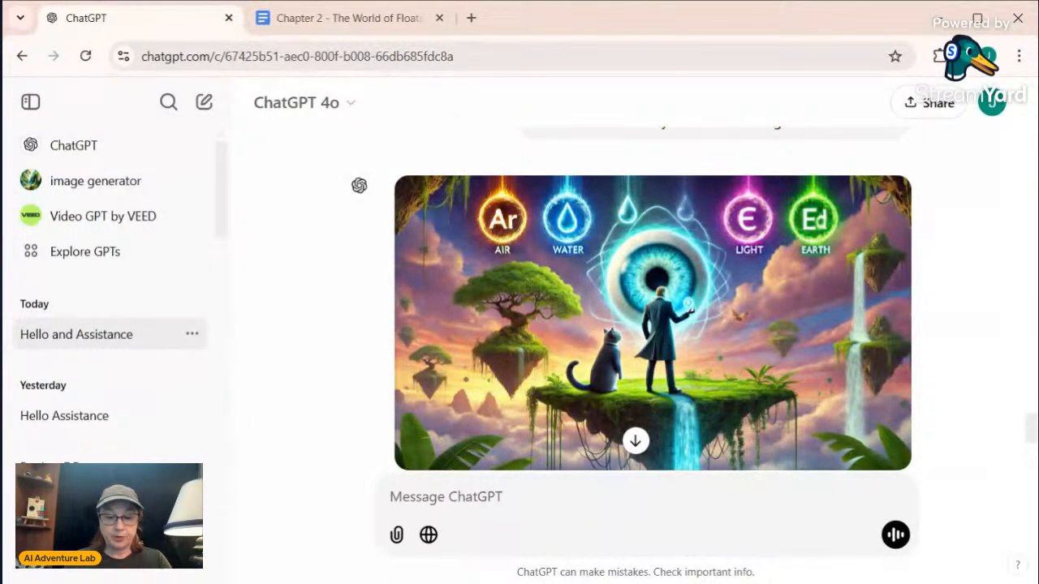
Begin another revision request with "Please do again and make the symbols as such"
type("Please do again")
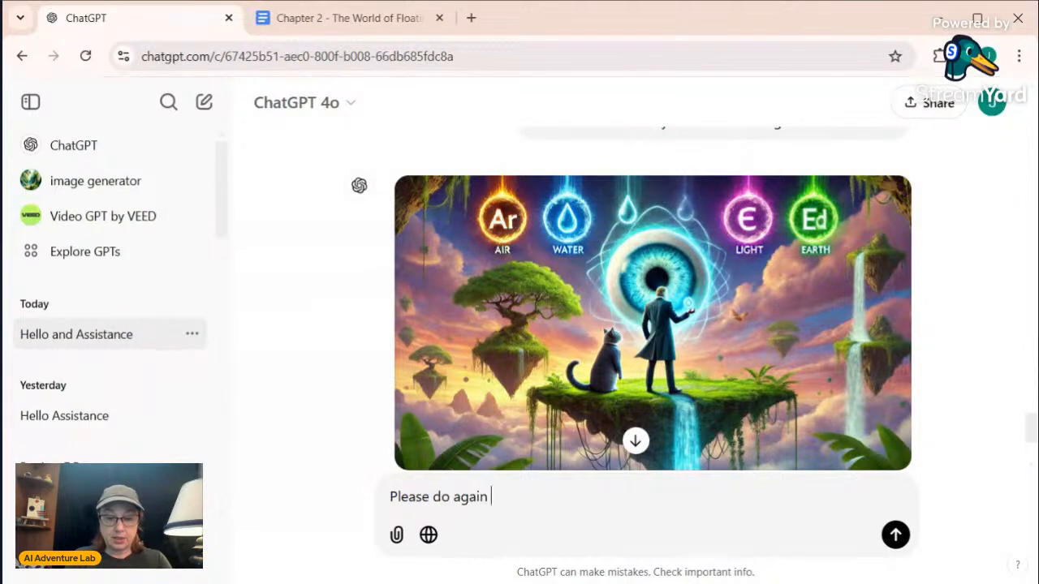
type(" and make th")
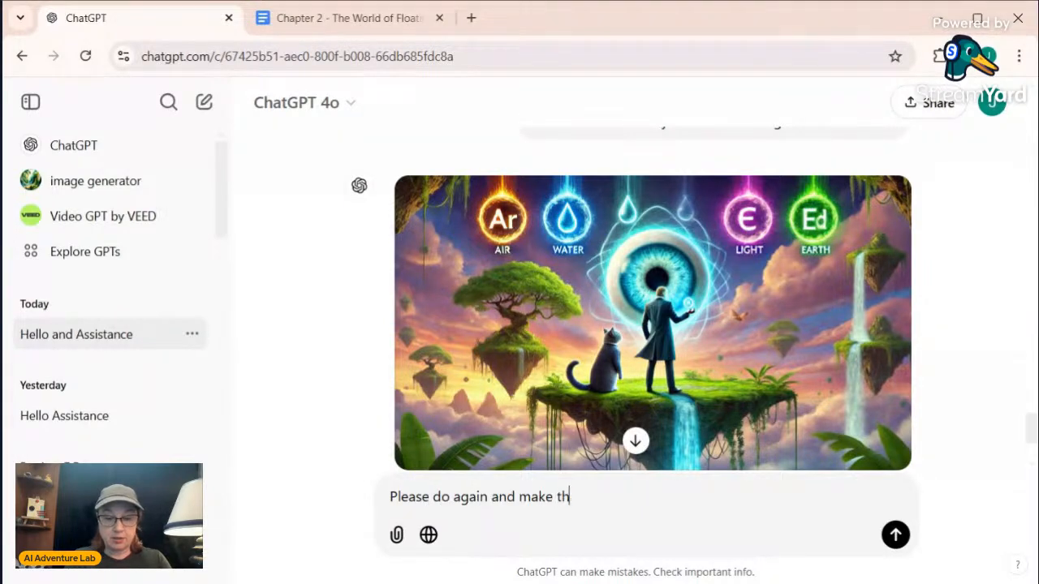
type("e symbo")
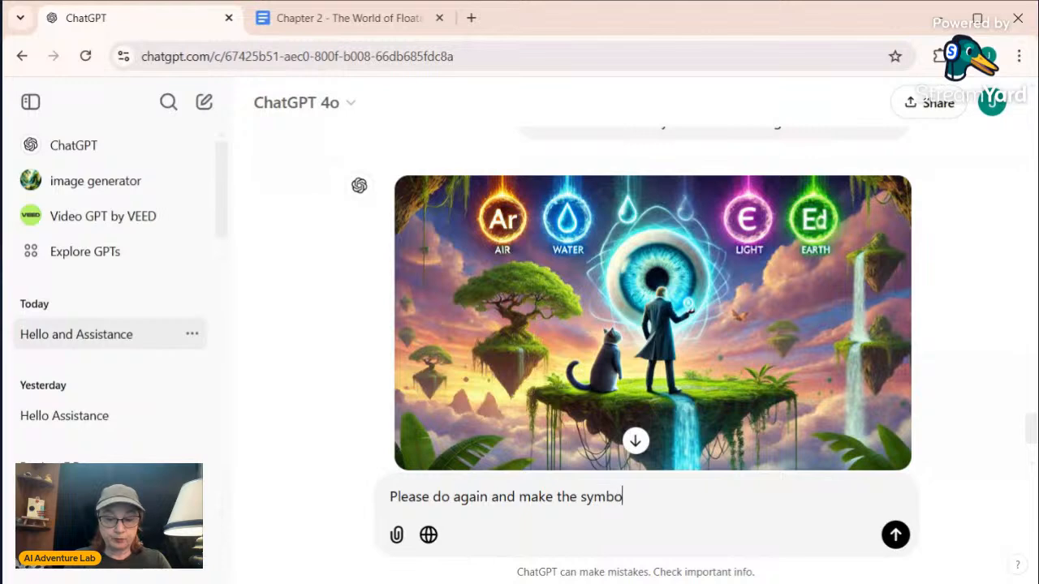
type("ls as such")
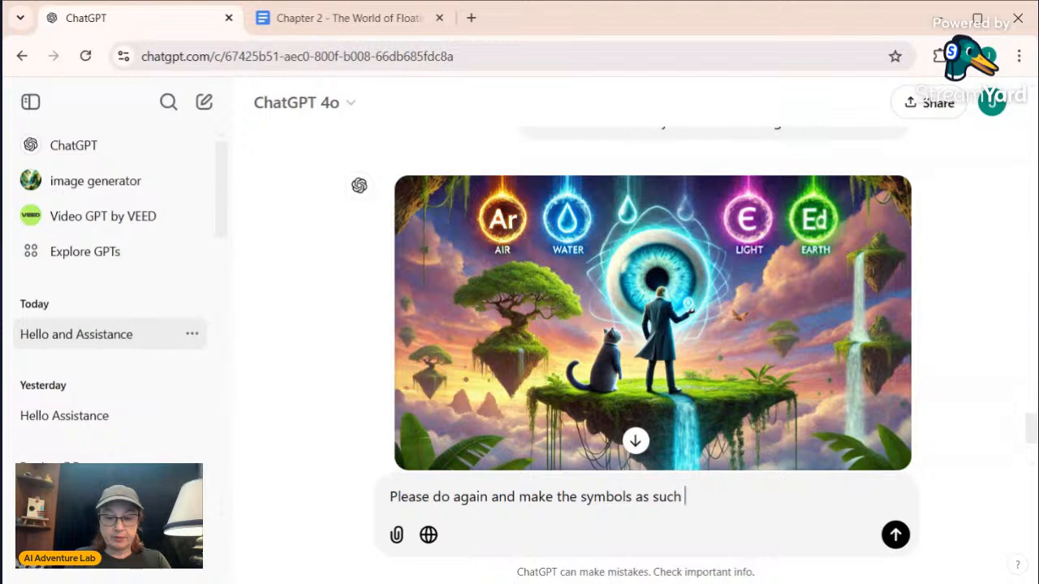
Describe the first two symbols in the request: "Air is a puff of wind, water is a drop,"
type("Air i")
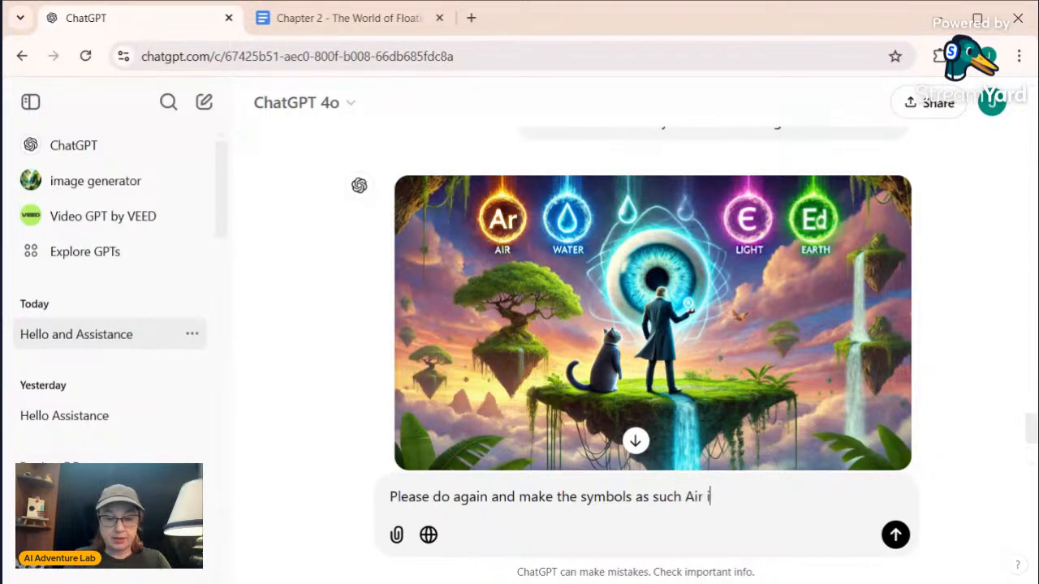
type("s a p")
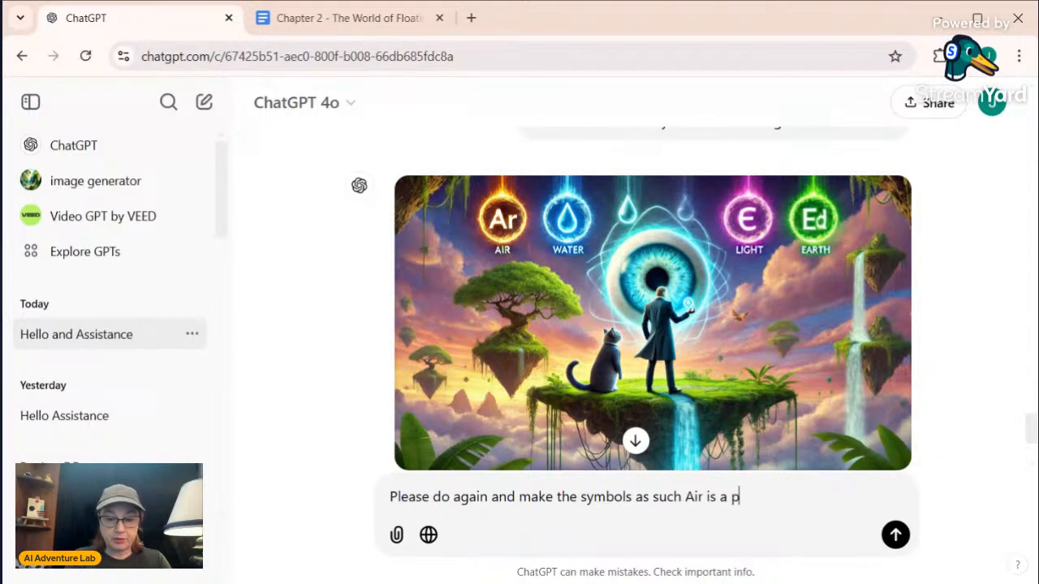
type("uff of wind, w")
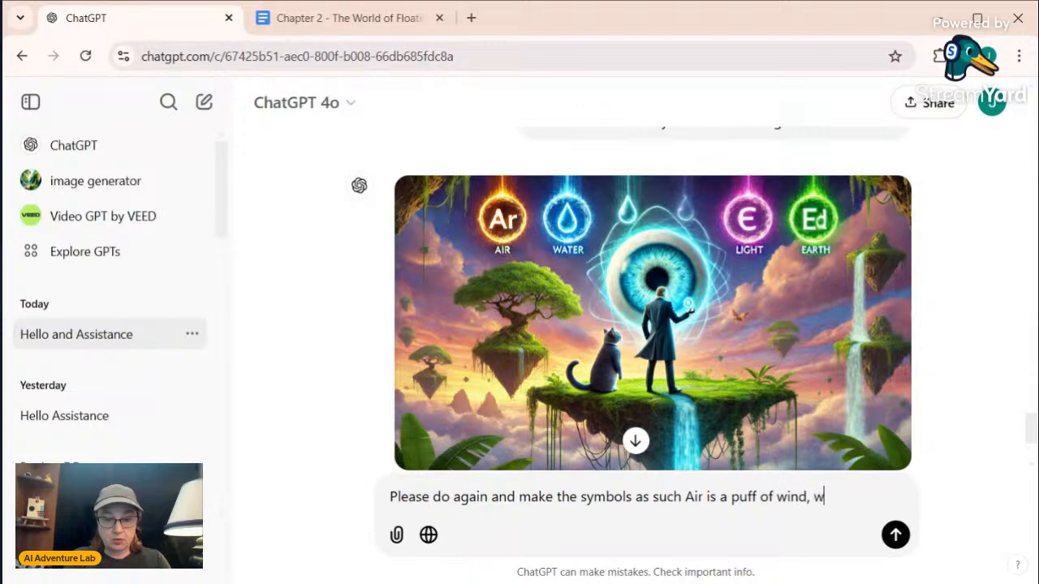
type("ater is a drop,")
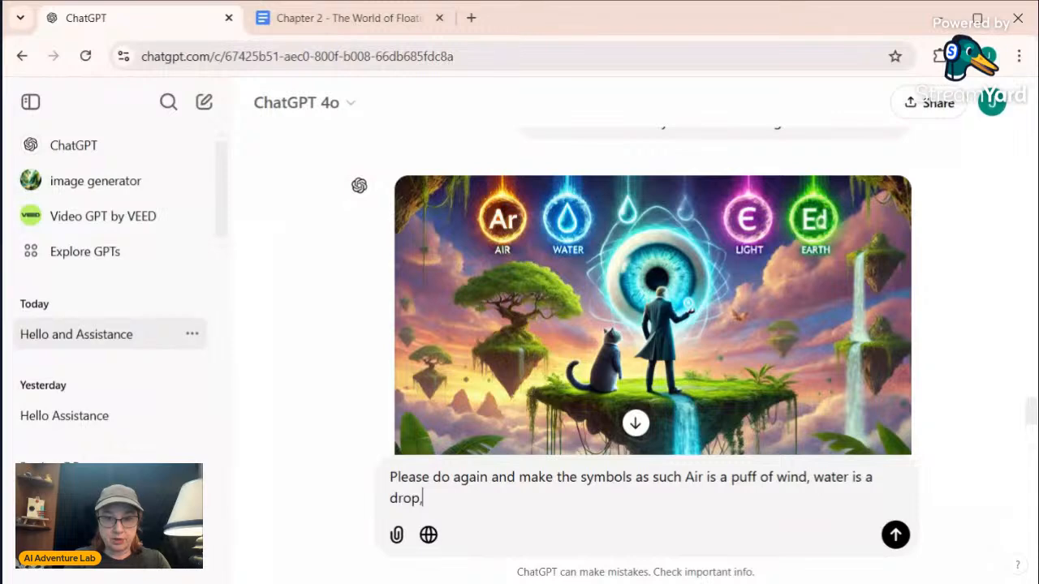
type(" ligth")
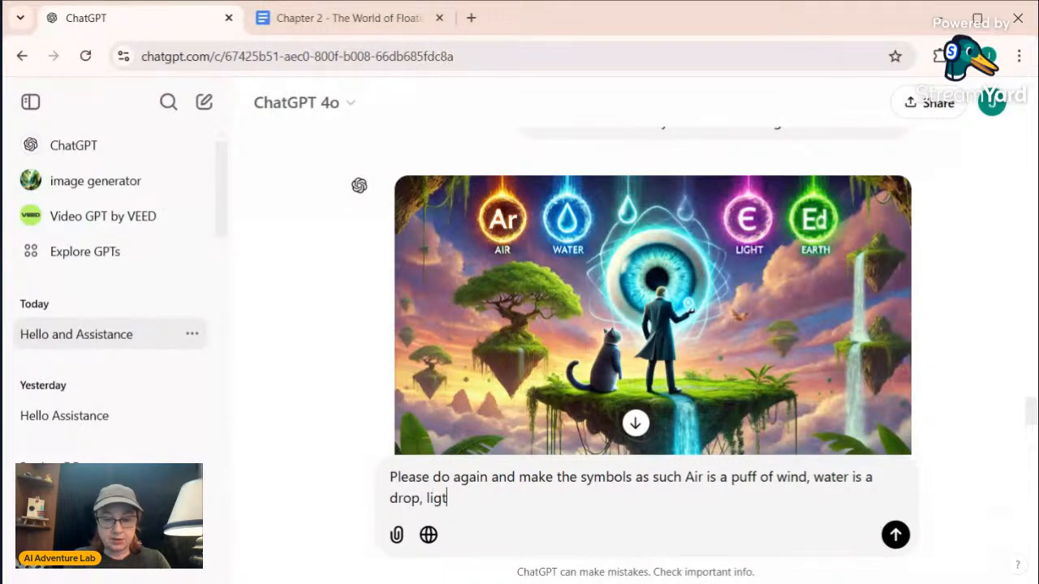
Describe the remaining two symbols in the request: "light is a light bulb and earth is brown and a rock"
key("BackSpace")
key("BackSpace")
key("BackSpace")
type("ght is a")
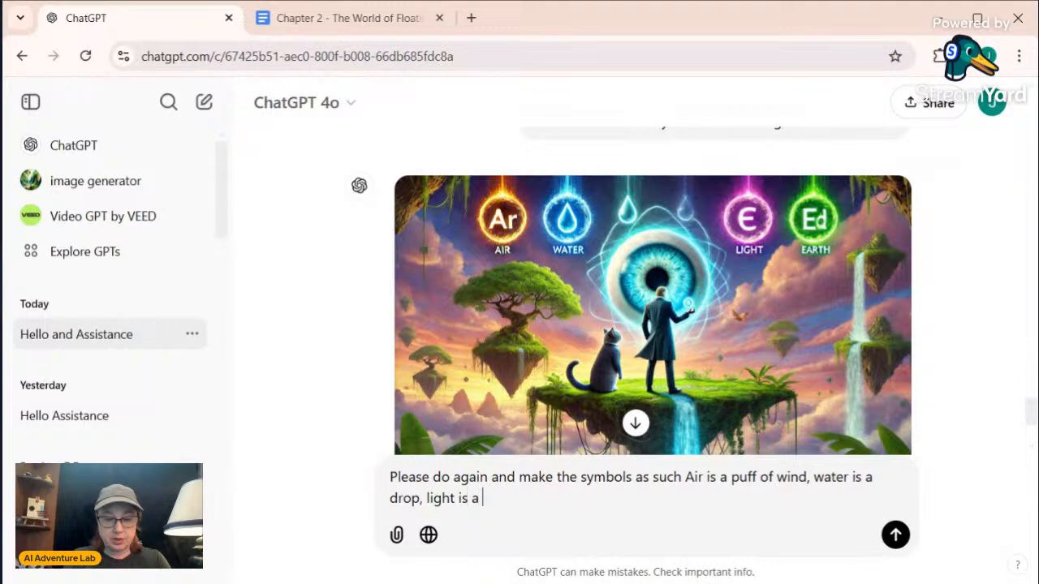
type(" li")
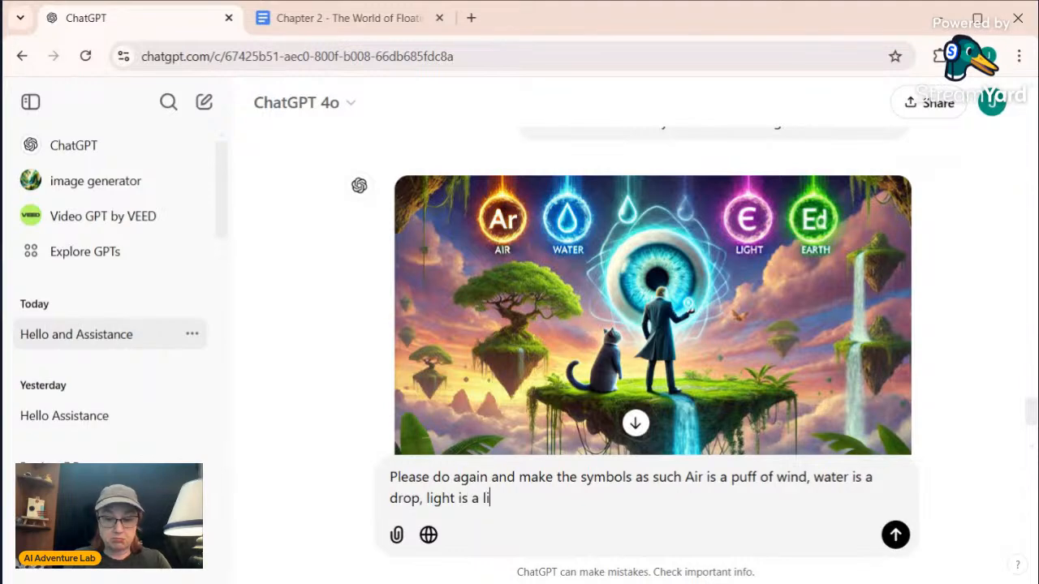
type("ght bulb")
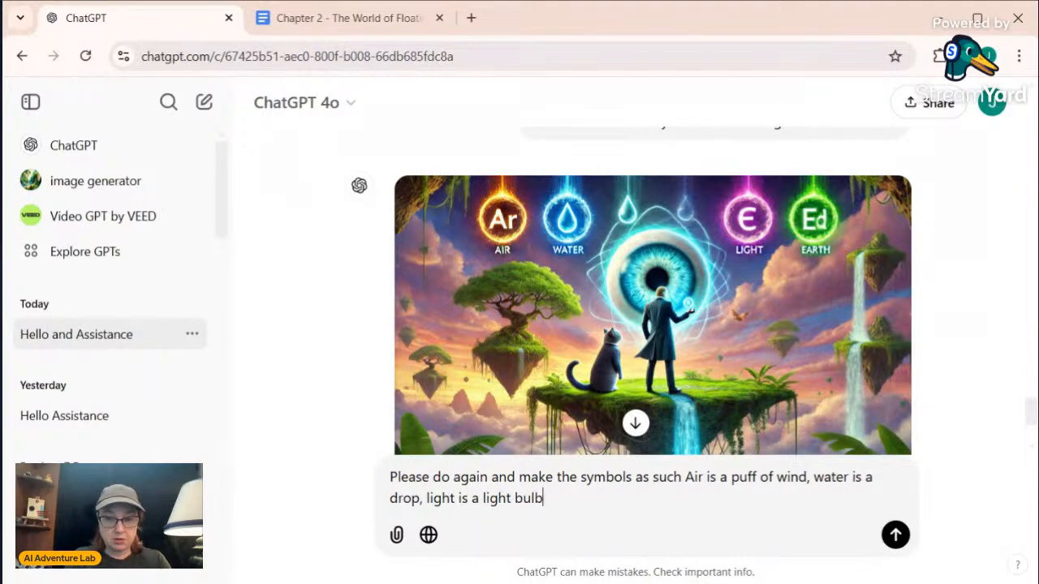
type(" and ear")
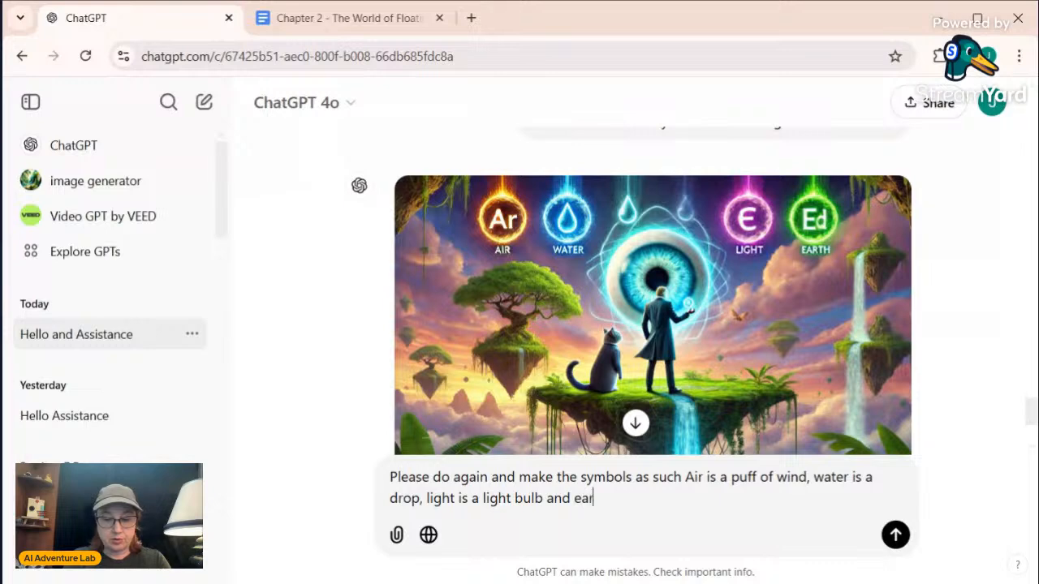
type("th is ")
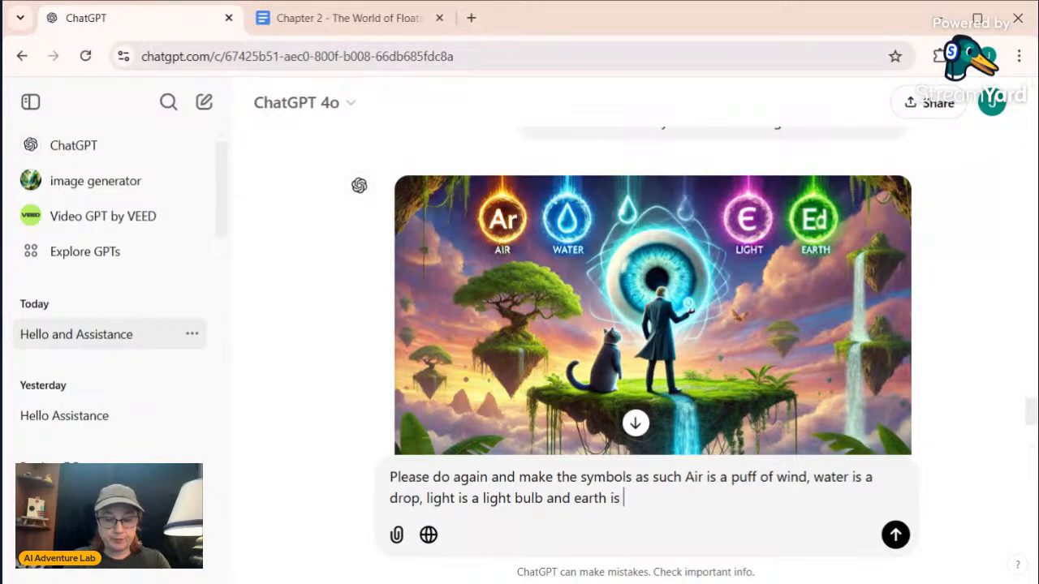
type("brown and")
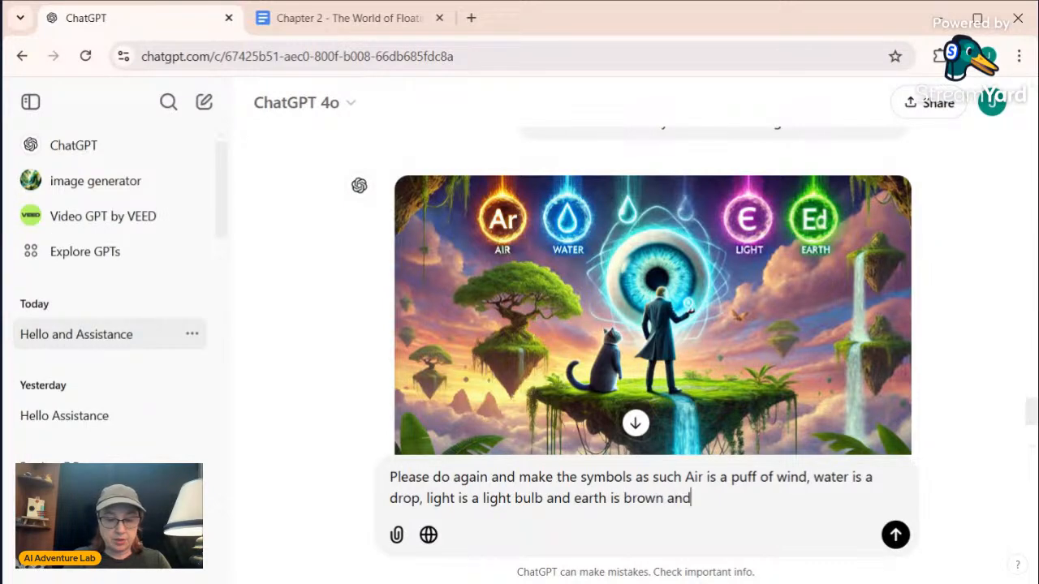
type(" a rock")
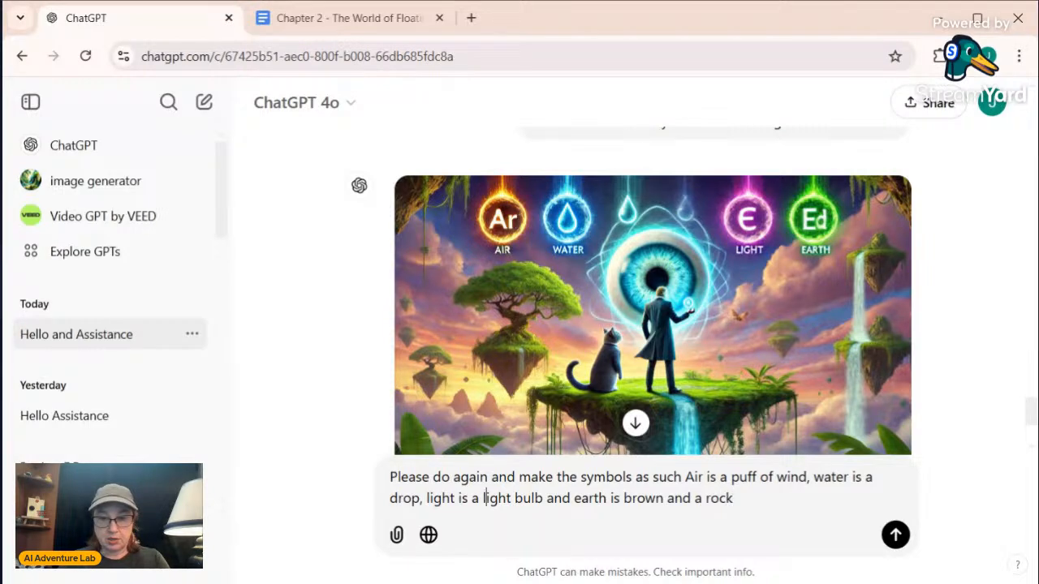
Add colours to the symbol descriptions: a yellow light bulb, a blue drop and a white puff of wind
type("yellow")
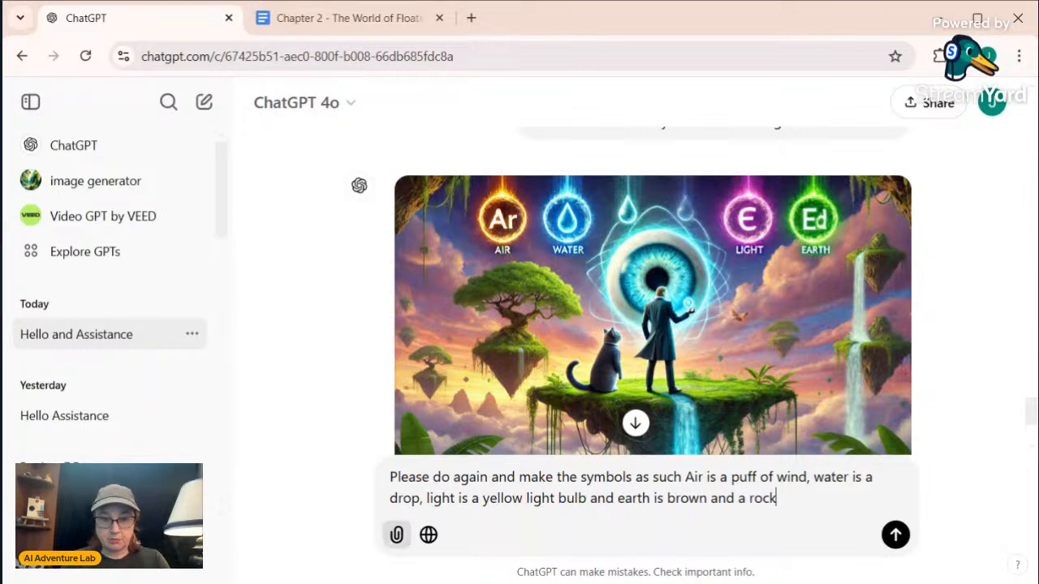
left_click(389, 498)
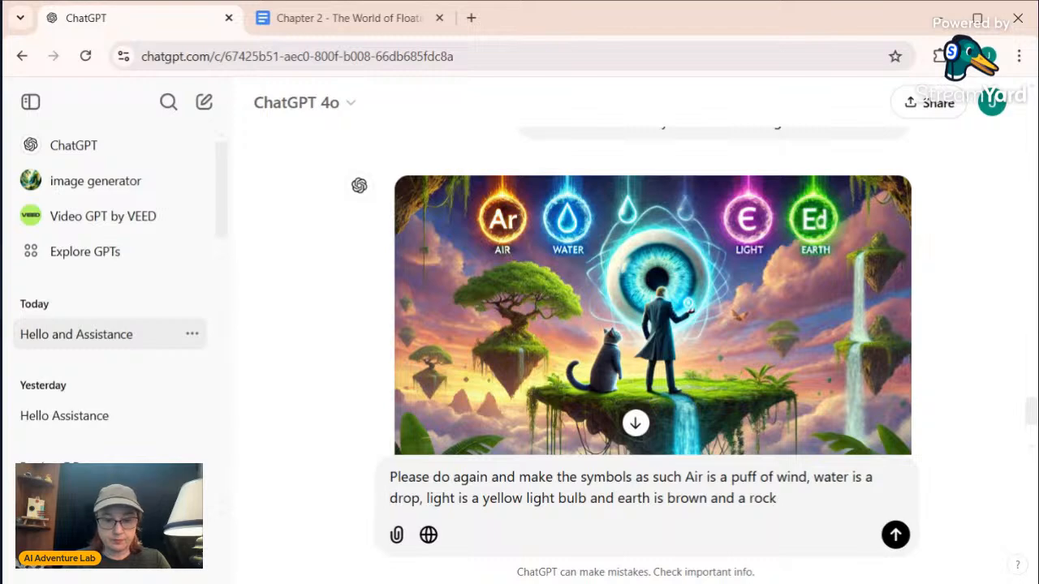
type("blue ")
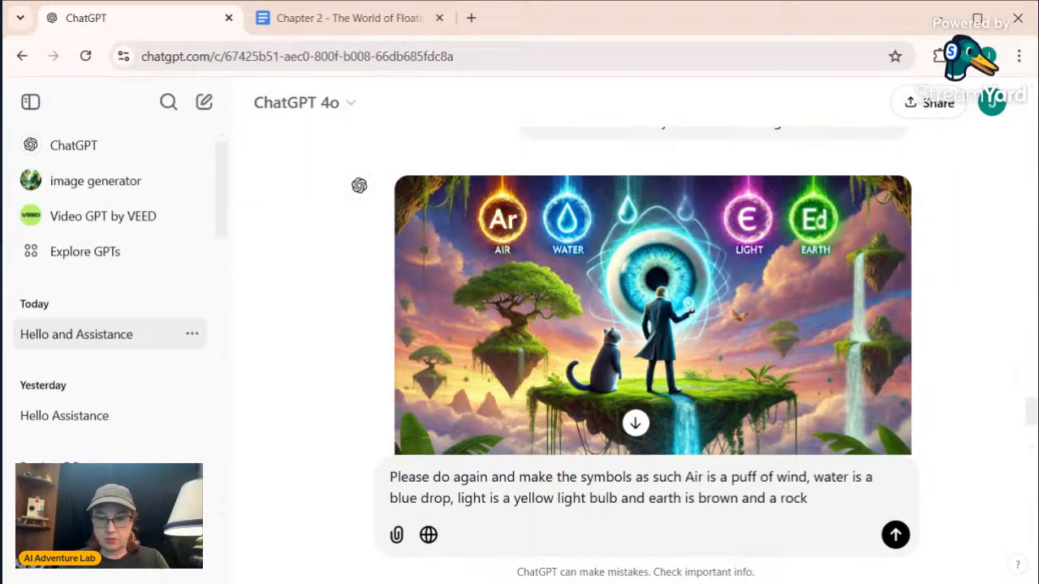
type("white ")
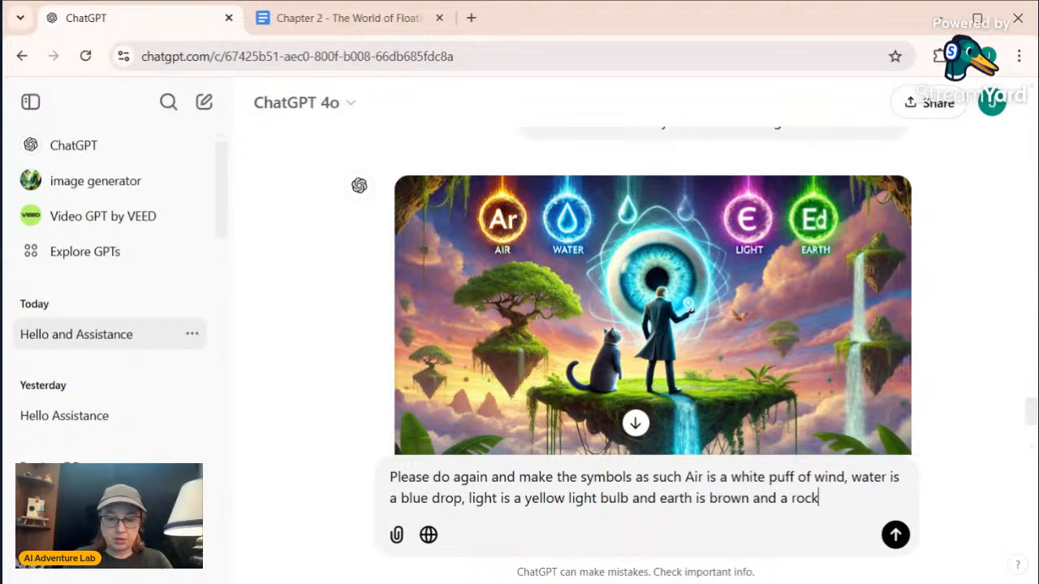
type(" there is n")
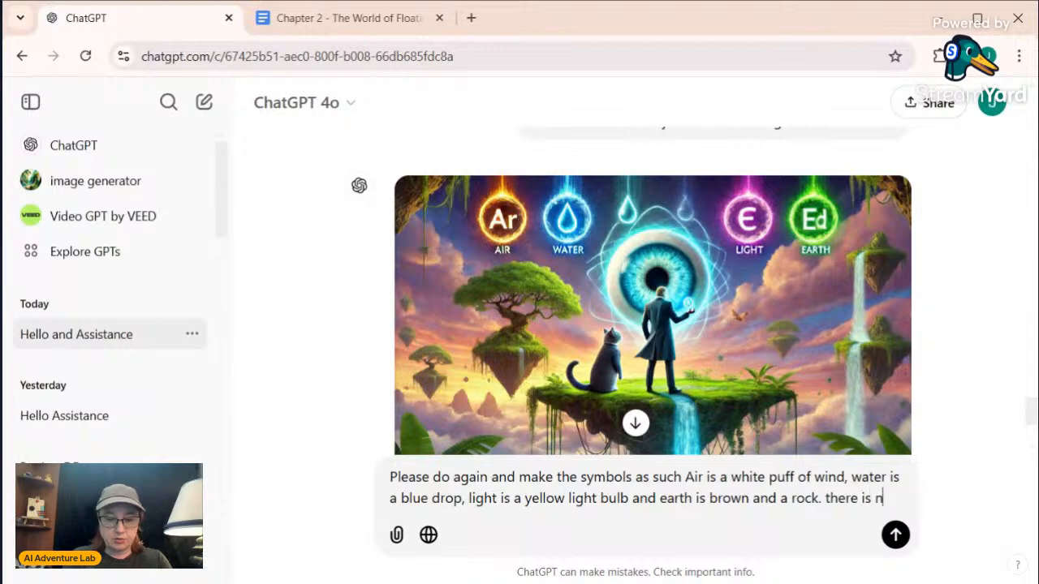
type("o need to lab")
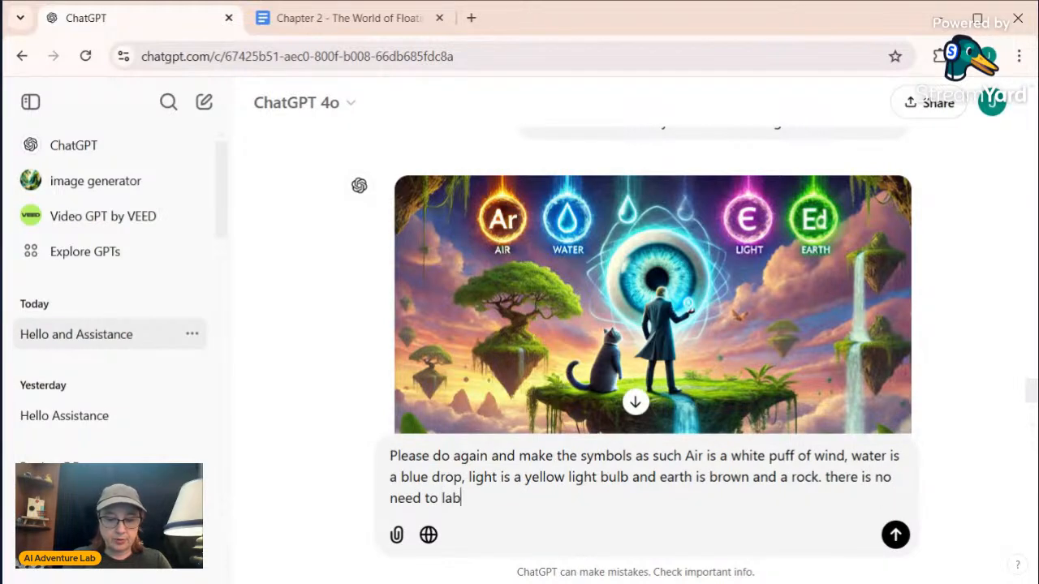
type("el them ")
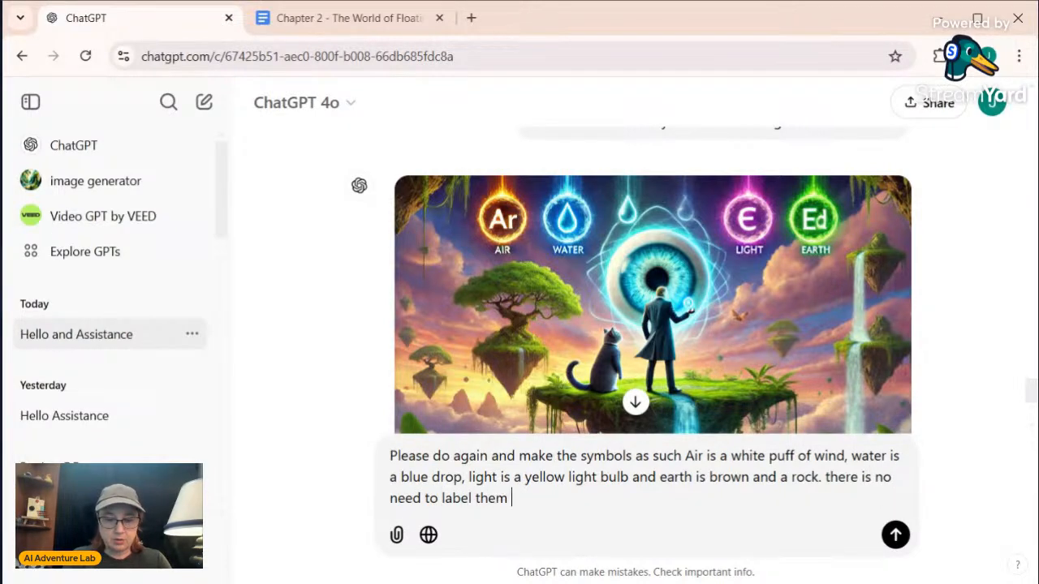
type("with text")
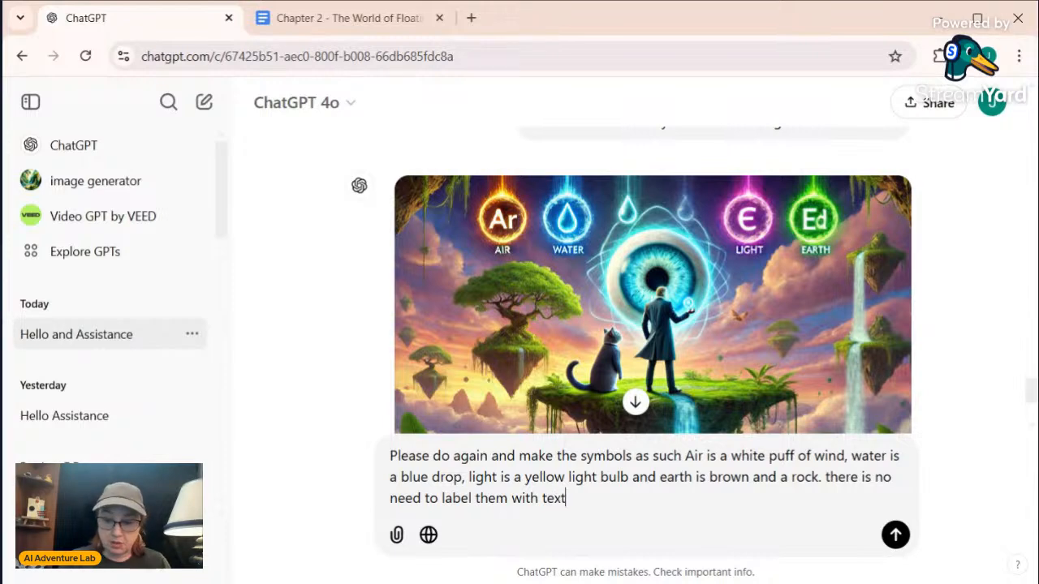
End the request with "there is no need to label them with text", send it and review the generated image
key("Return")
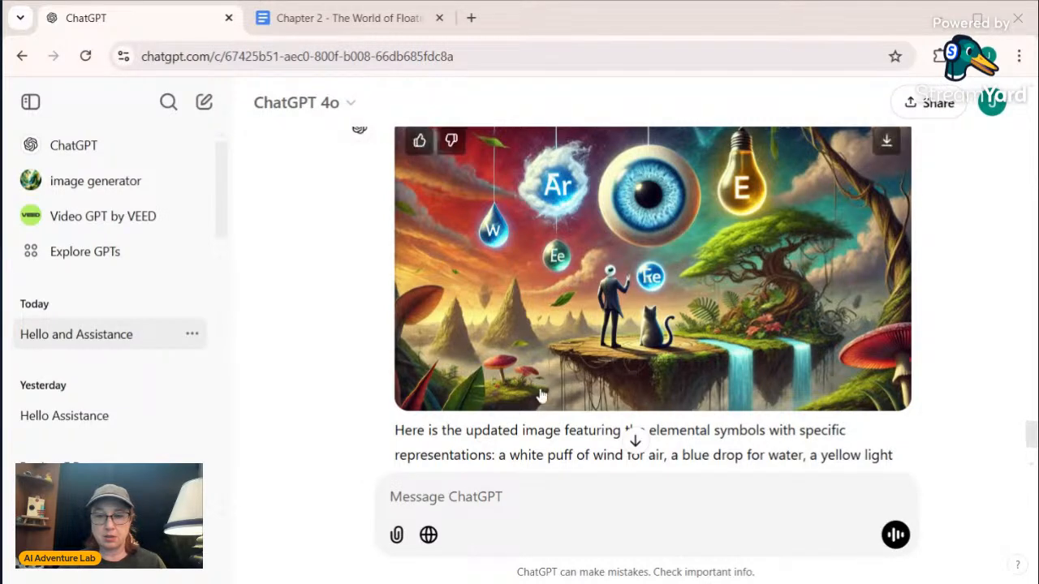
scroll(535, 389, "down", 2)
scroll(536, 390, "up", 2)
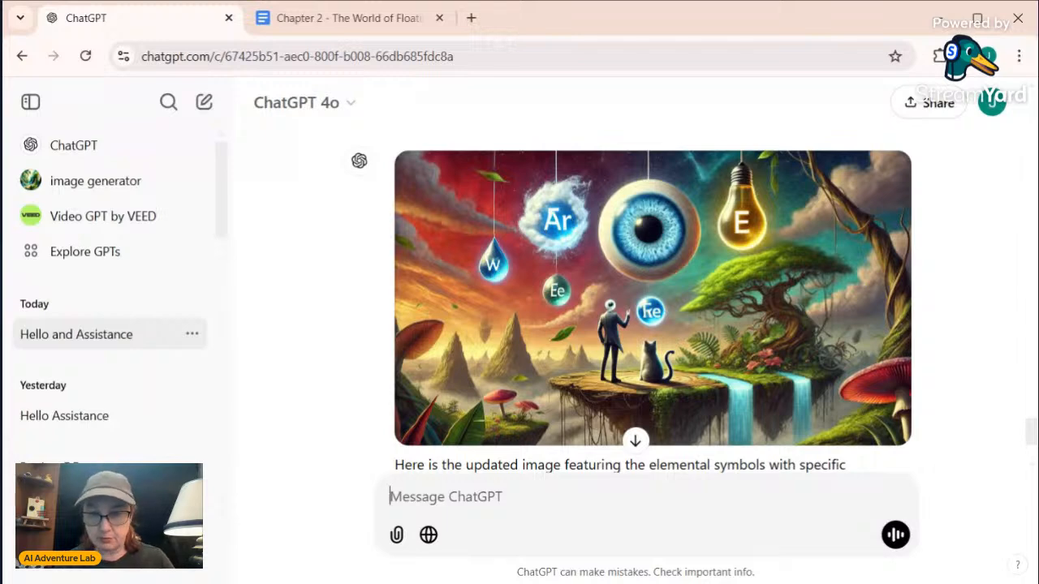
Write a follow-up message: "forget that image lets try again with just getting the landscape of floating isonads"
type("forg")
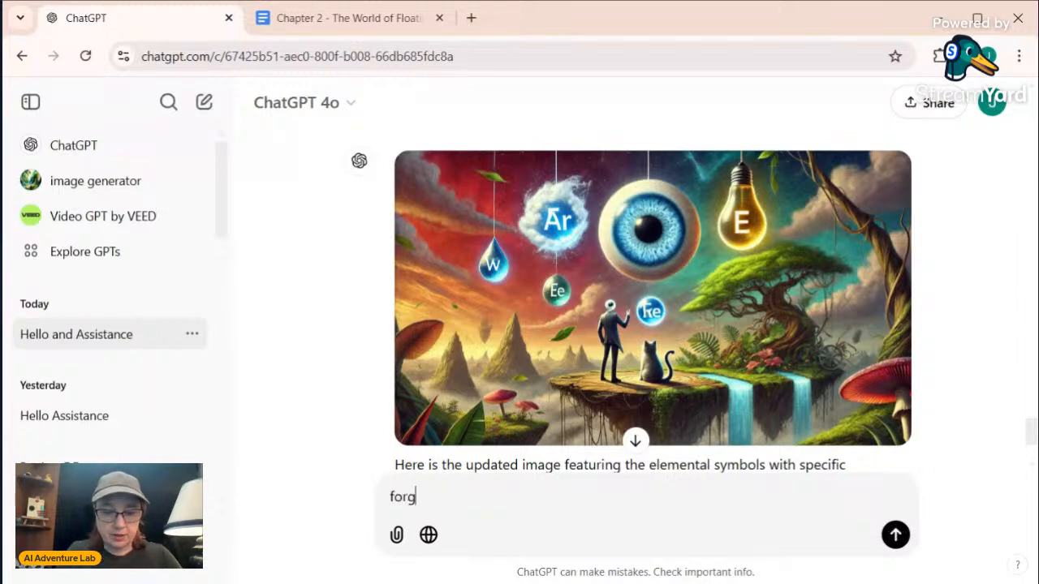
type("et that")
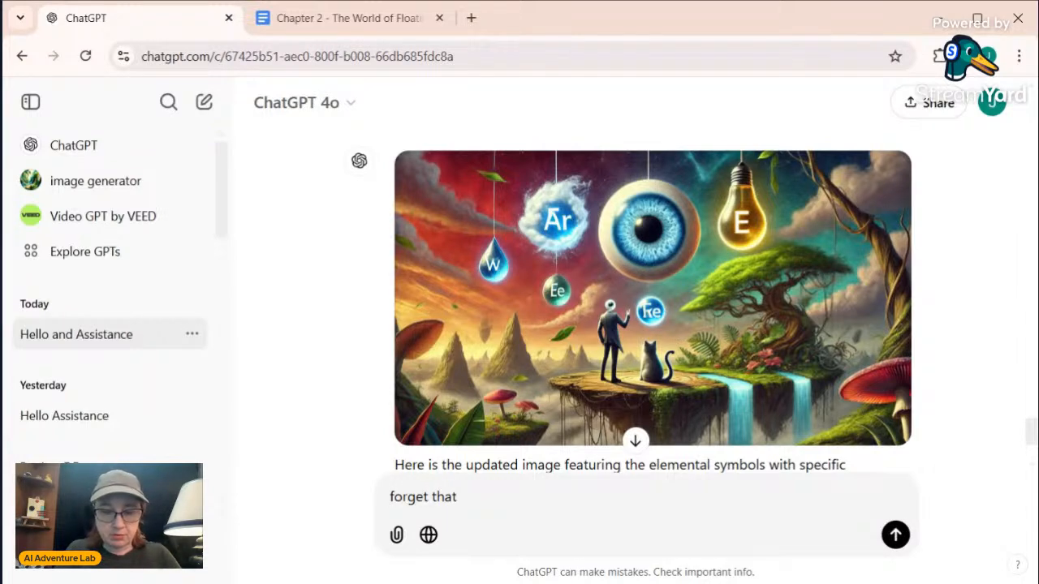
type(" image let")
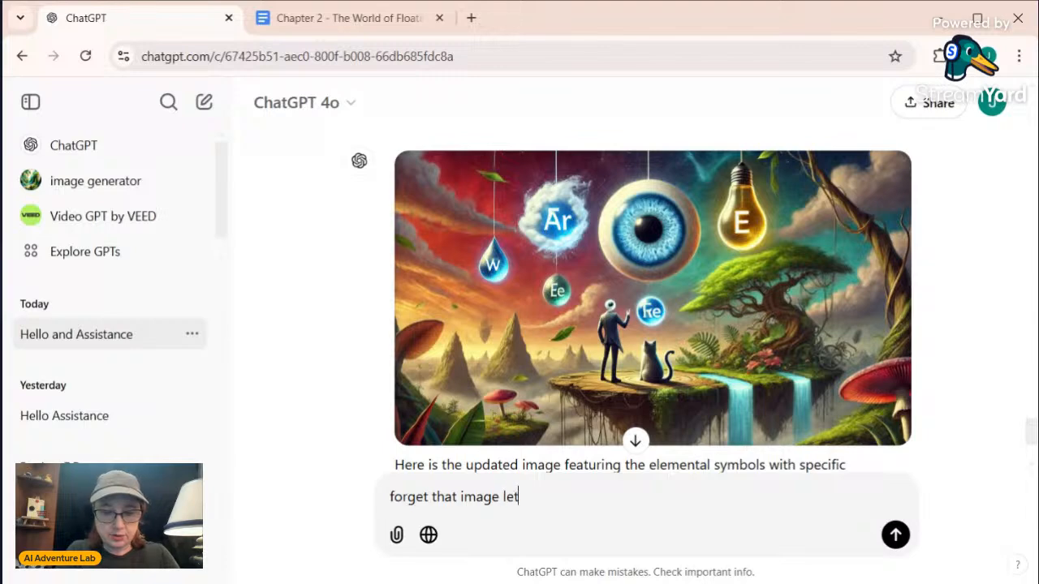
type("s try again")
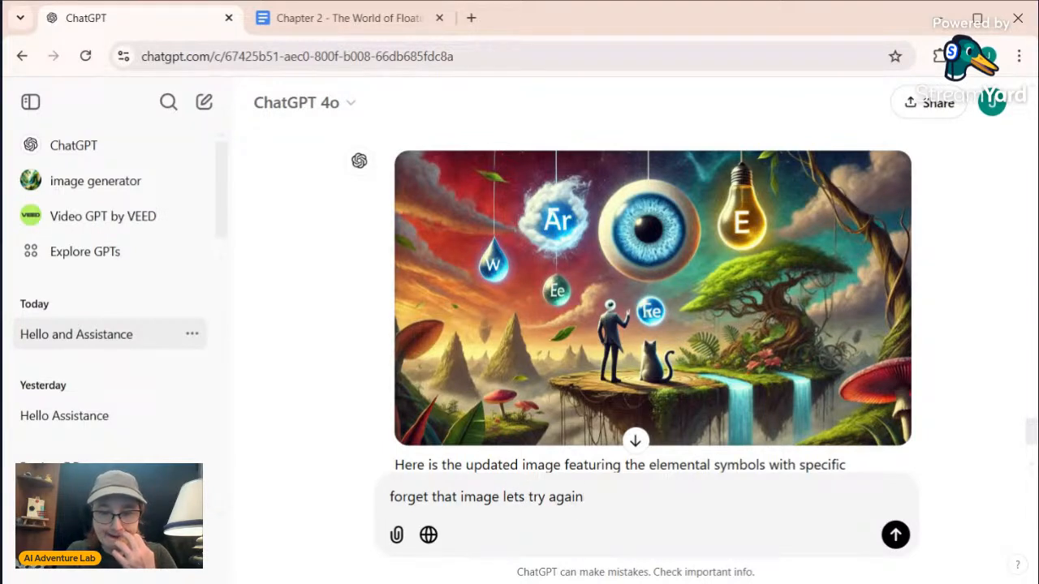
type(" with")
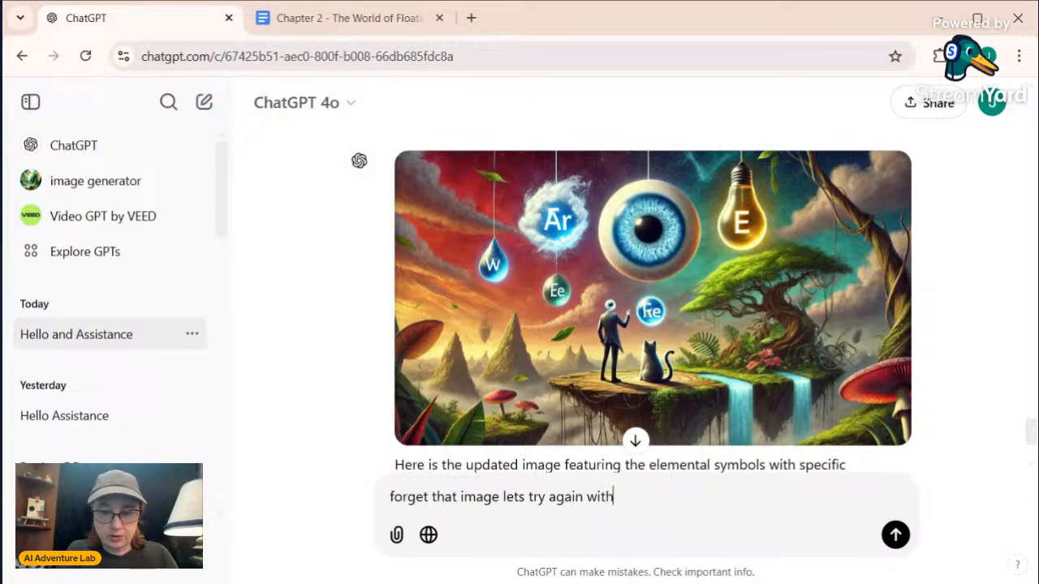
type(" just ")
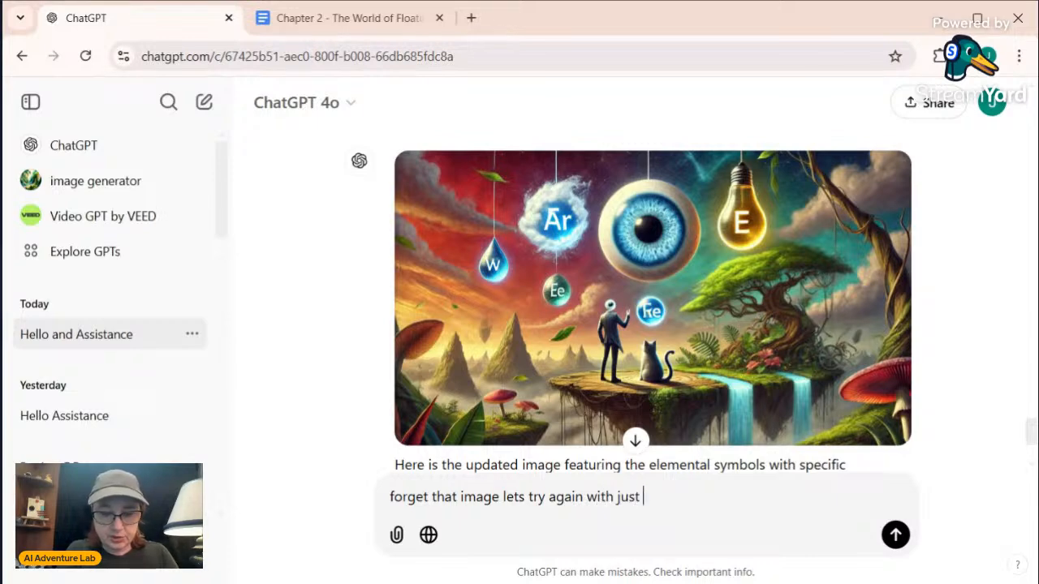
type("getting the lands")
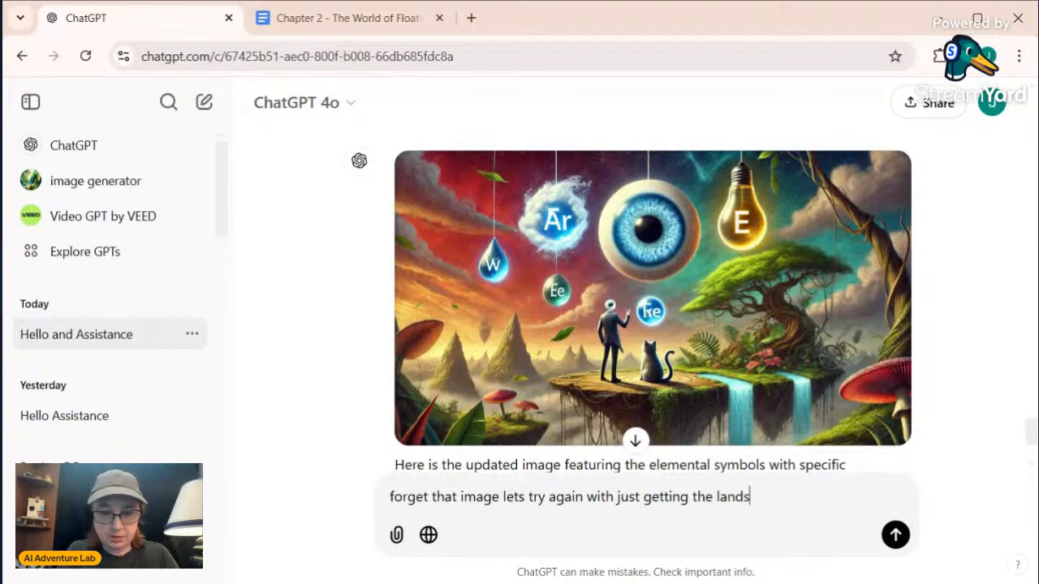
type("ca")
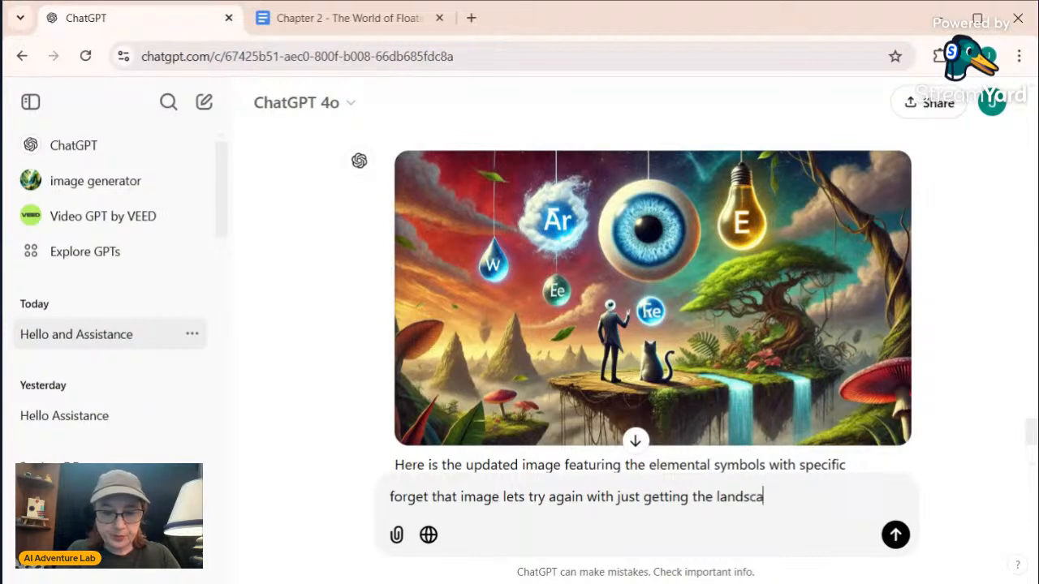
type("pe of floa")
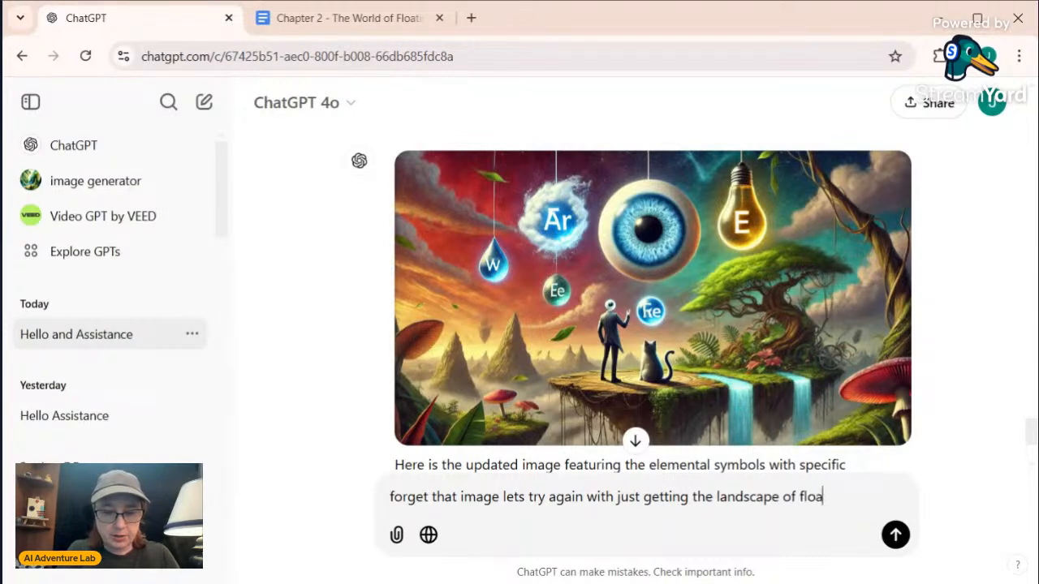
type("ting isona")
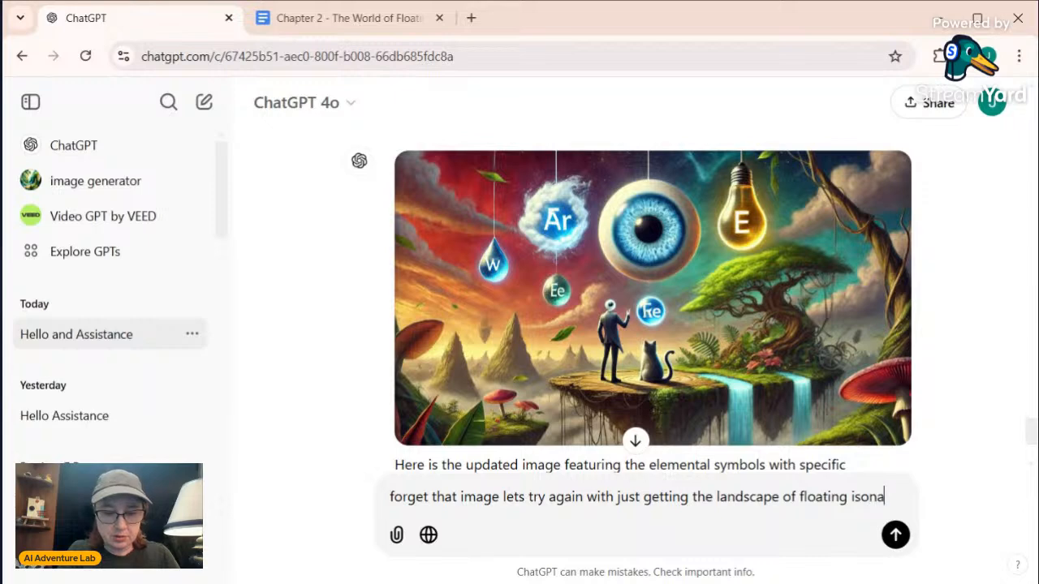
type("ds and a man w")
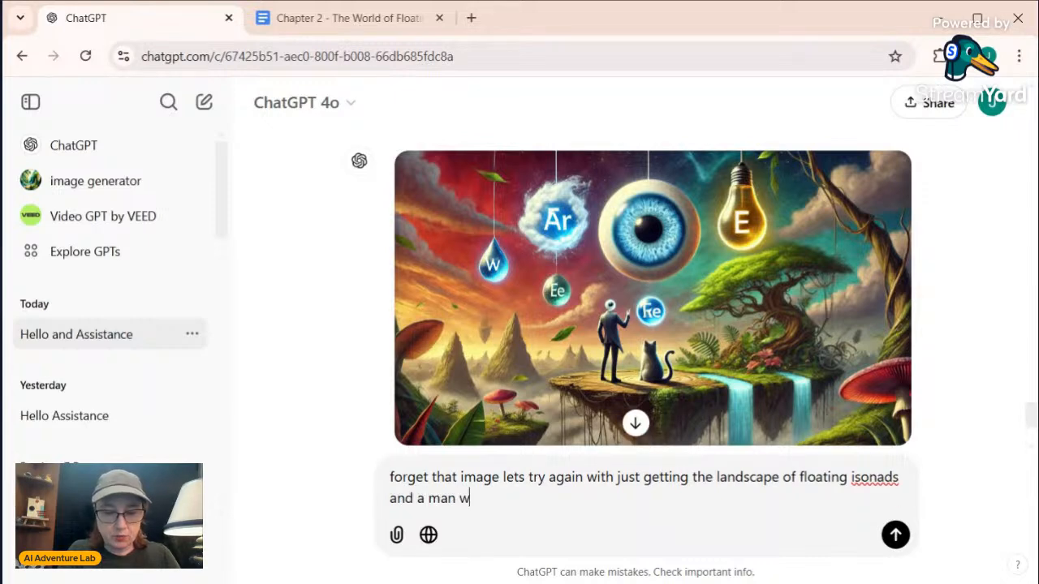
type("ith an ey")
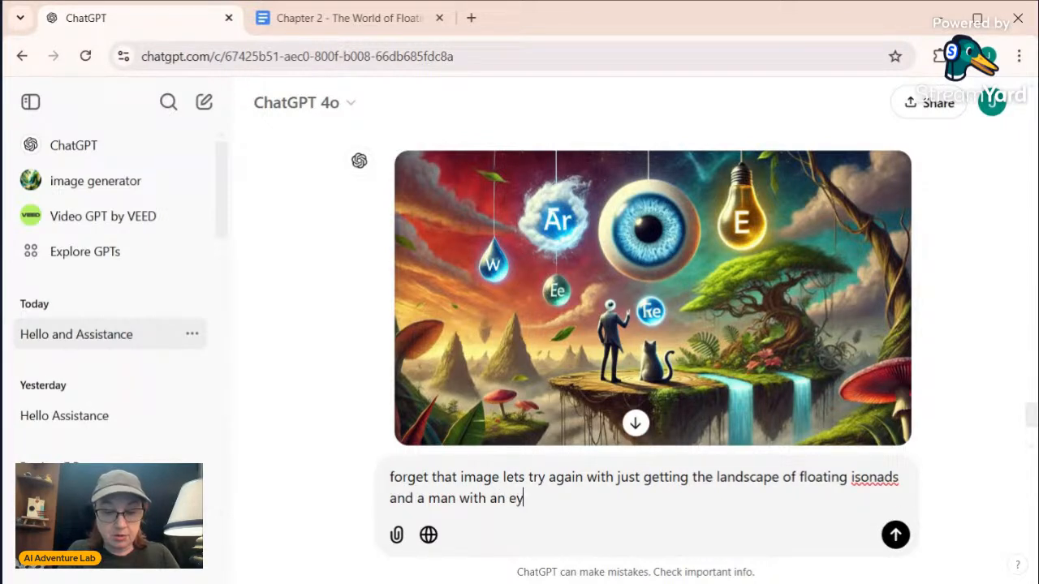
type("eball for a ")
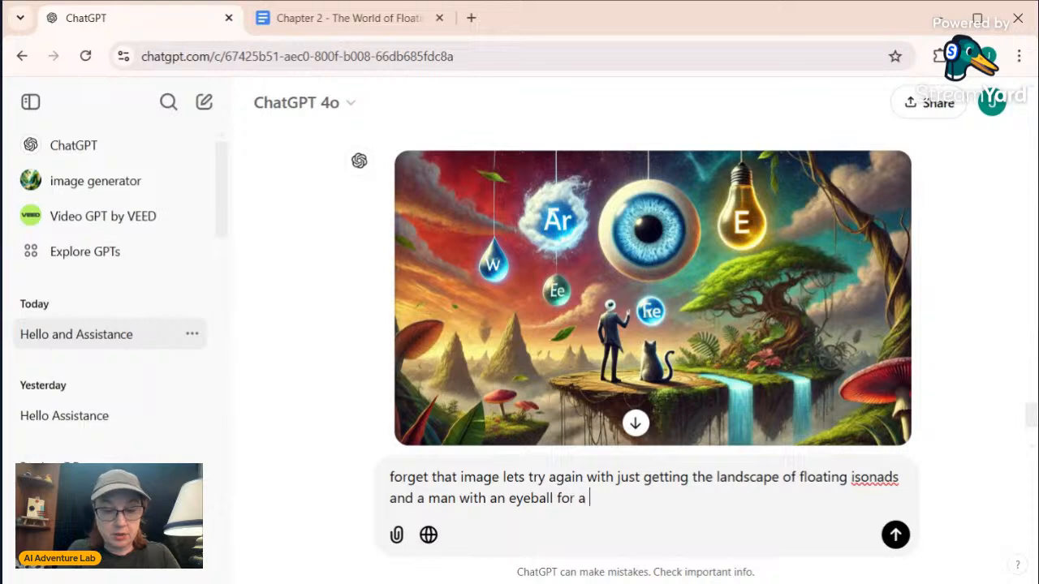
type("head and a ca")
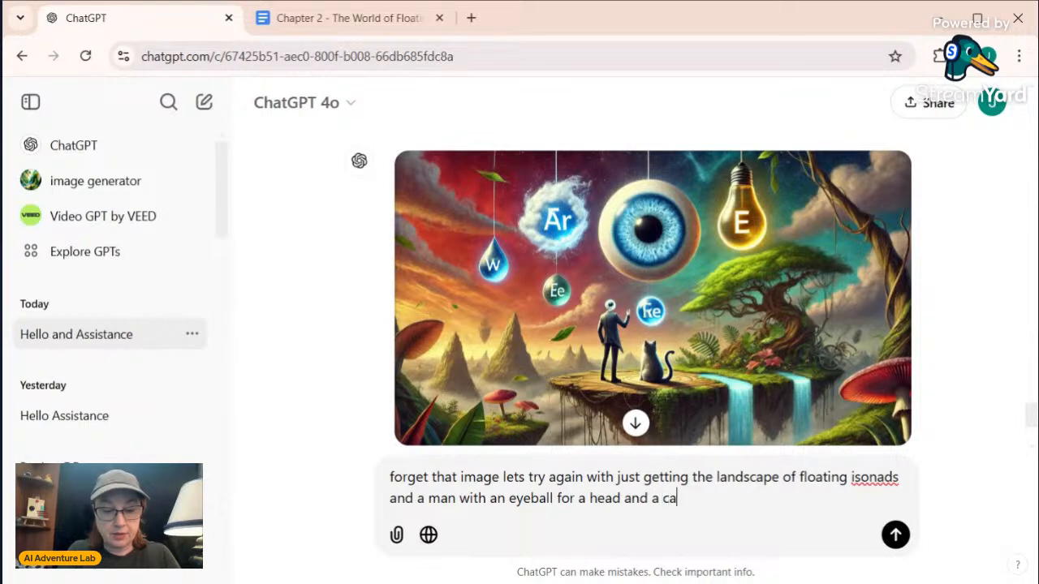
type("t wearing a s")
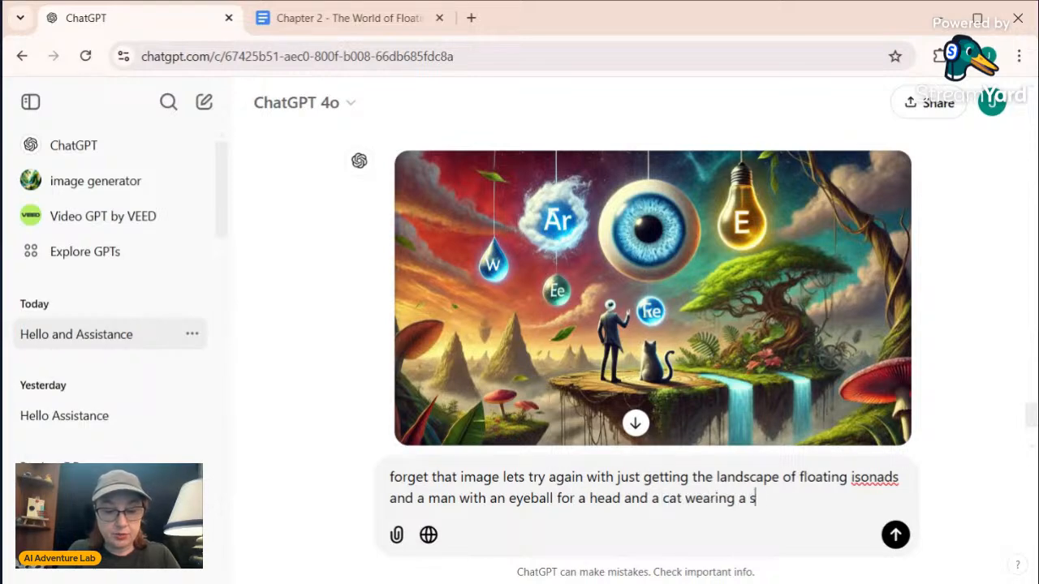
type("uit")
Complete the message with "and a man with an eyeball for a head and a cat wearing a suit" and send it
key("Return")
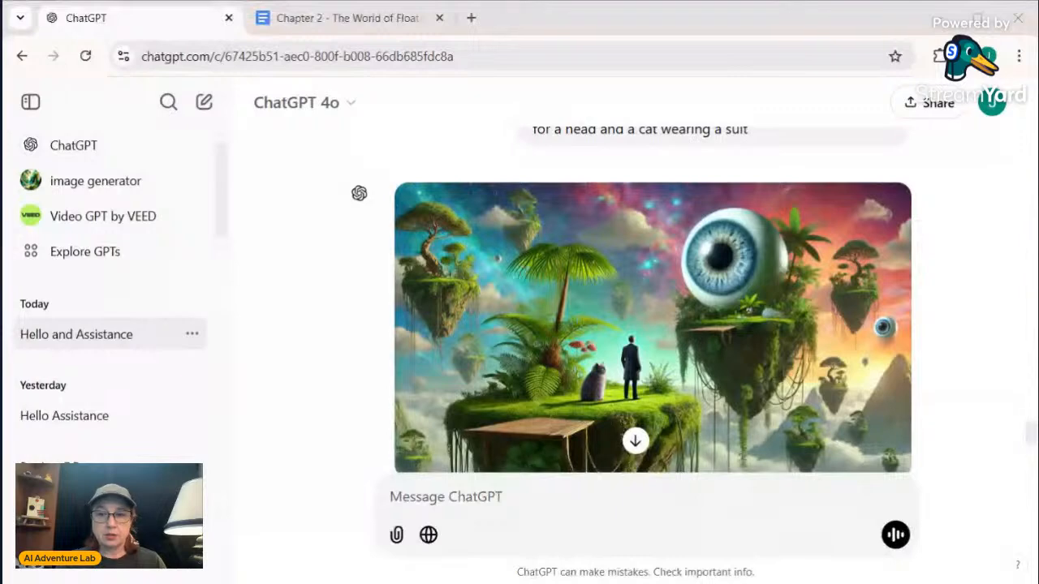
scroll(619, 459, "down", 1)
scroll(619, 460, "up", 1)
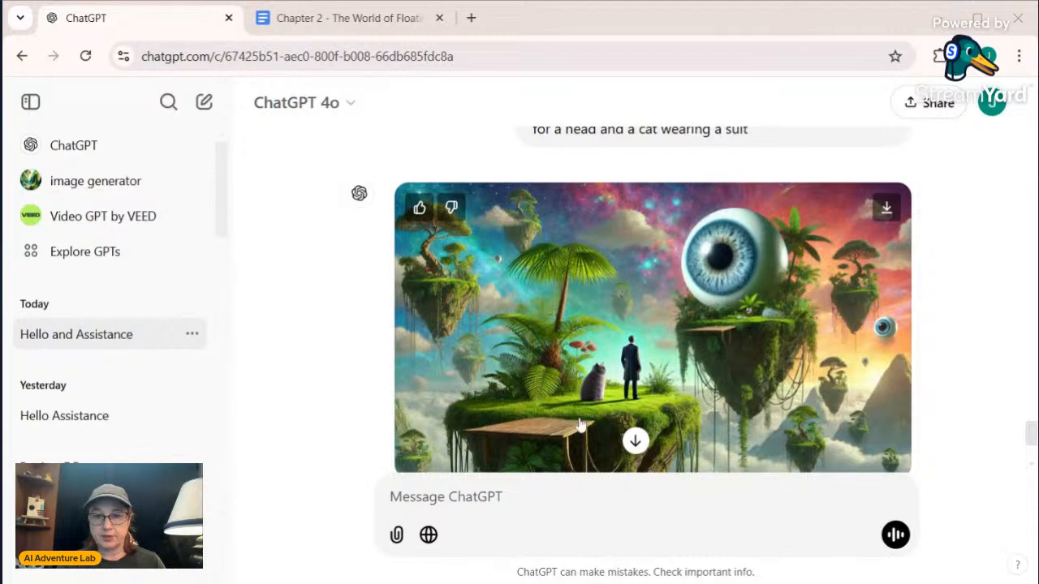
Review the generated floating-islands image and send the message "please forget everything about this image"
scroll(580, 424, "down", 2)
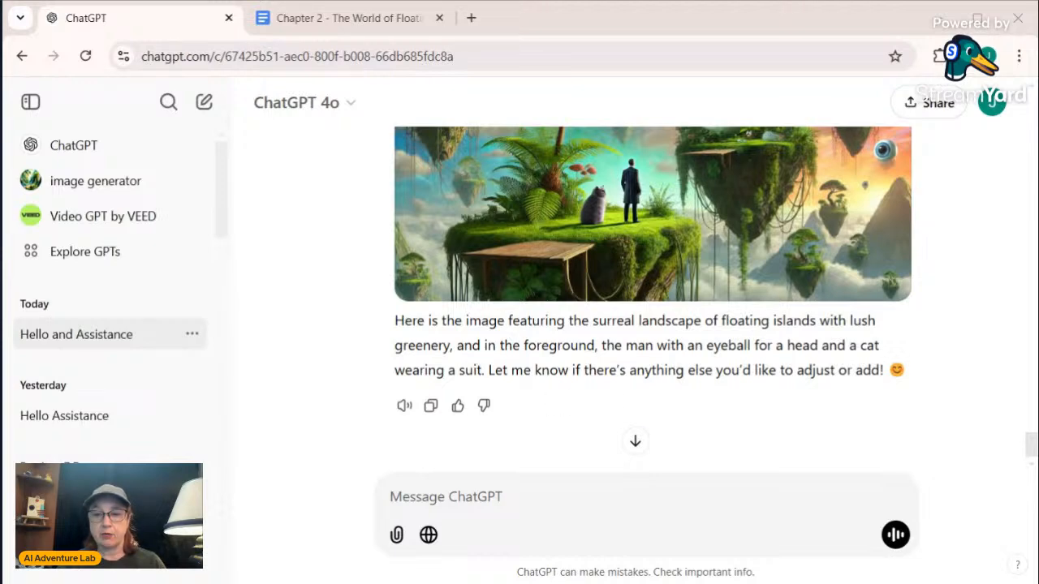
scroll(522, 308, "up", 2)
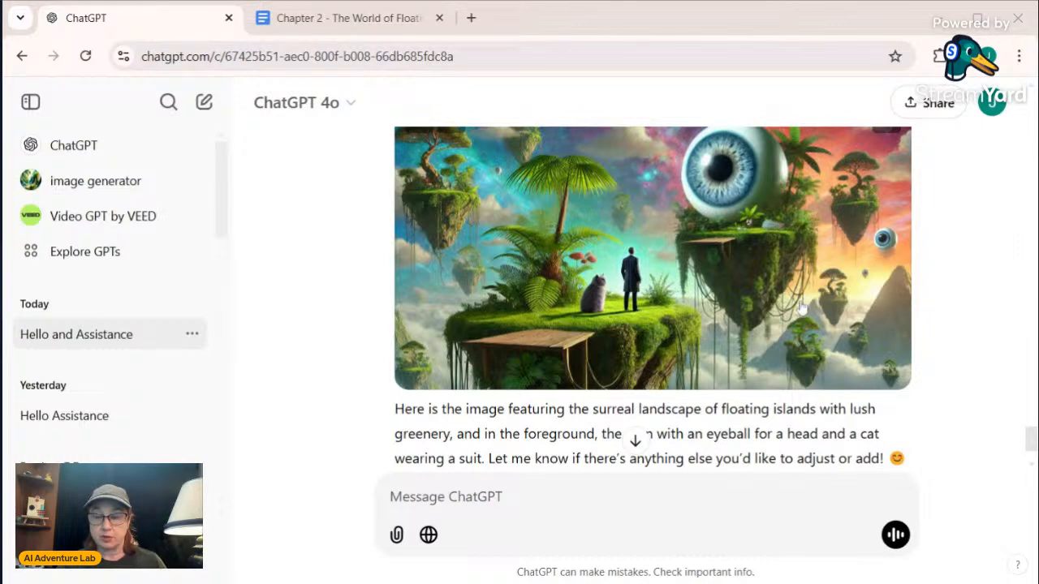
scroll(802, 304, "down", 2)
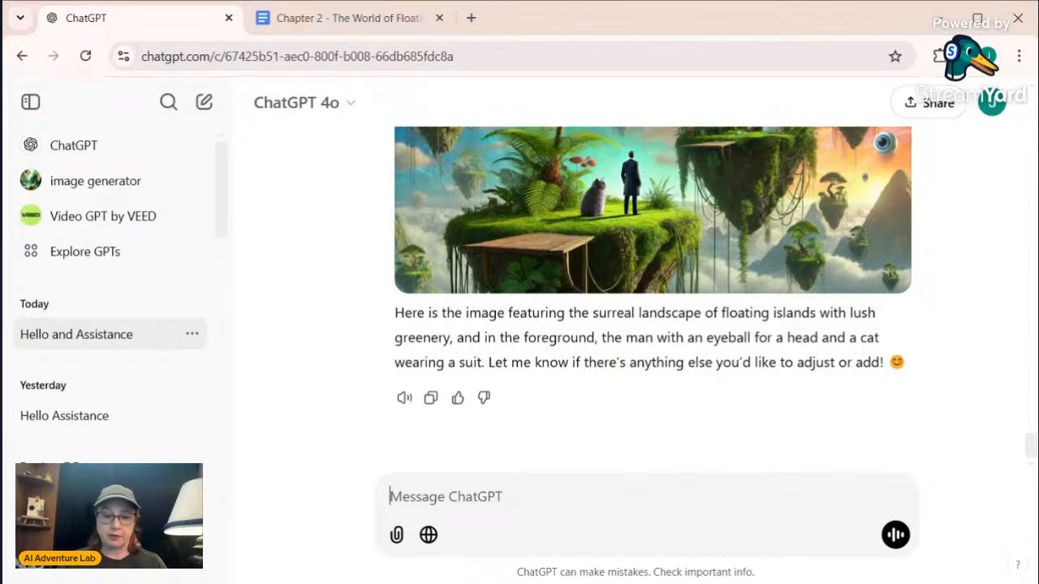
type("pleas")
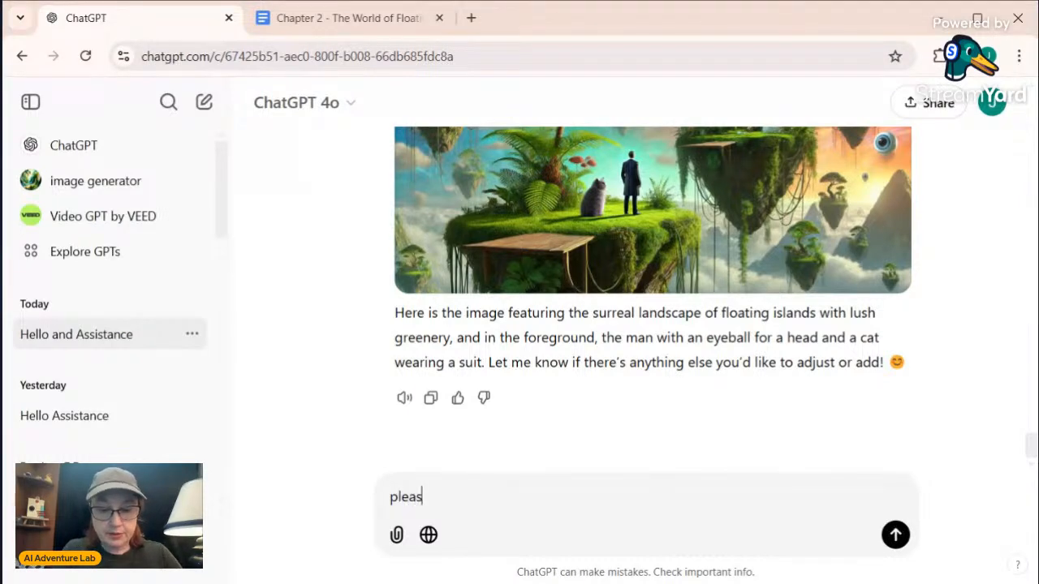
type("e forget ever")
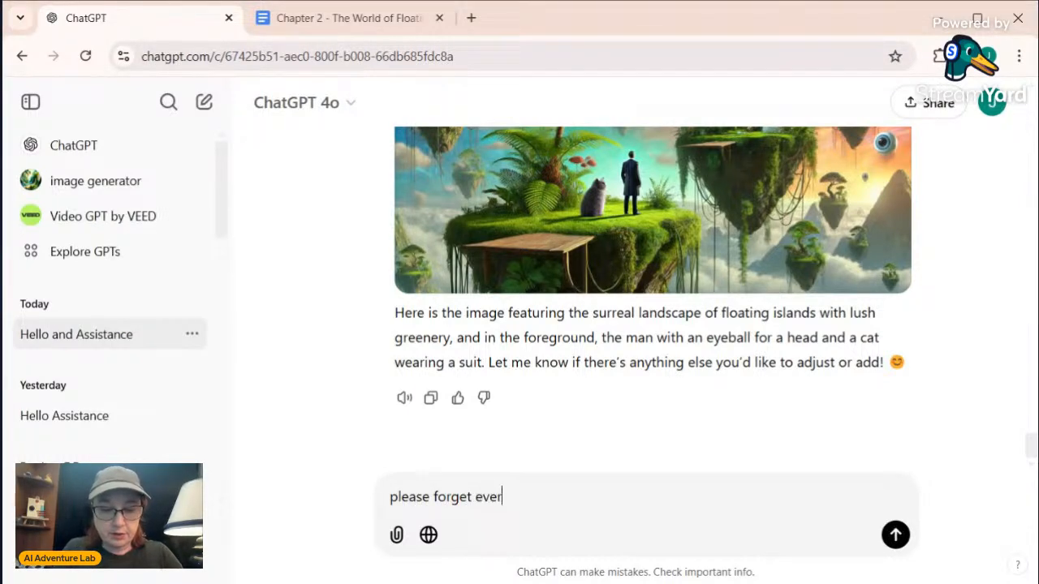
type("ything about t")
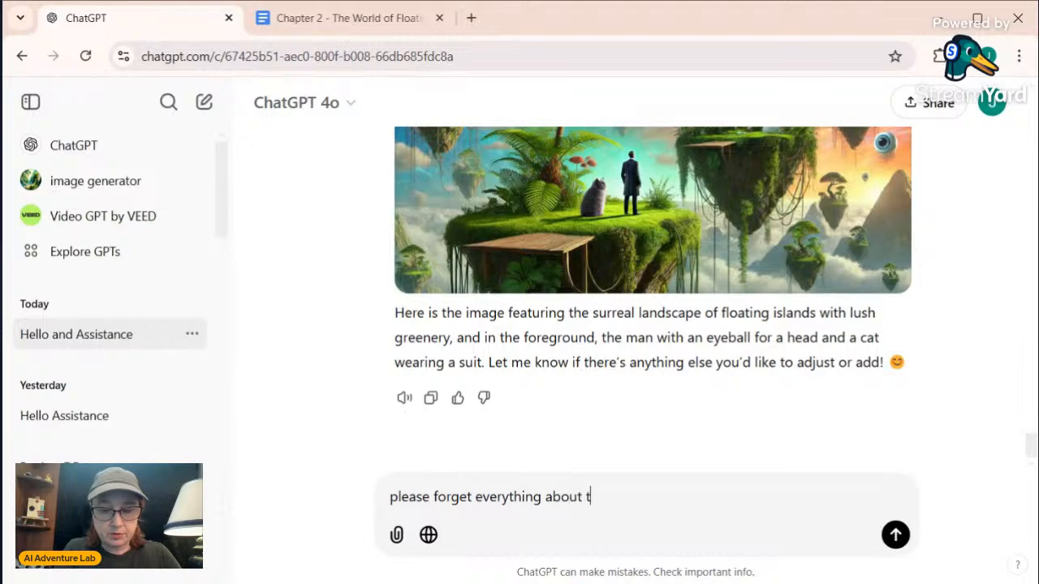
type("his image")
key("Return")
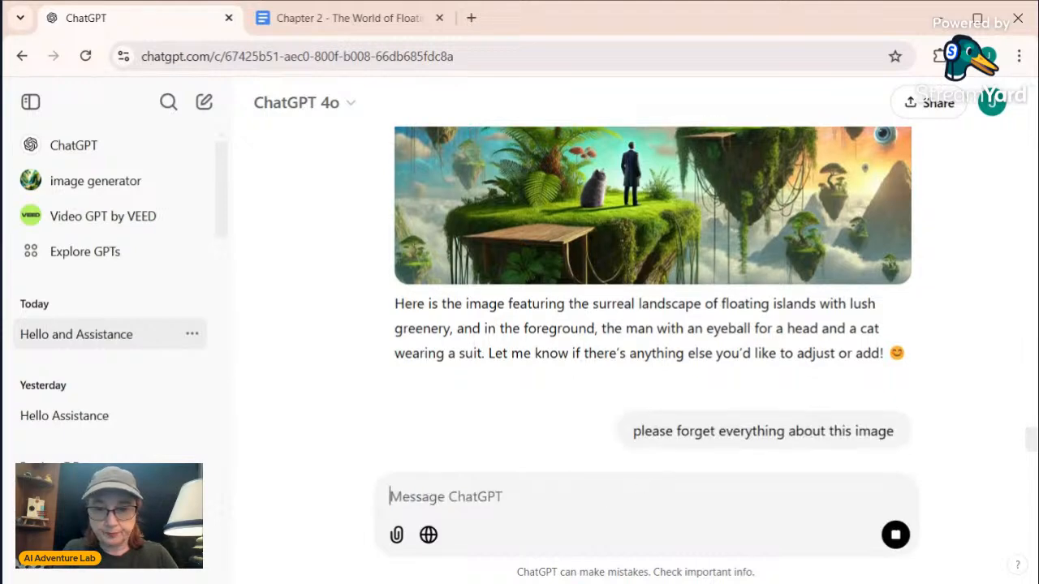
Write a new image request beginning "lets start again with a lanscape of floating islands in the sky and"
type("let")
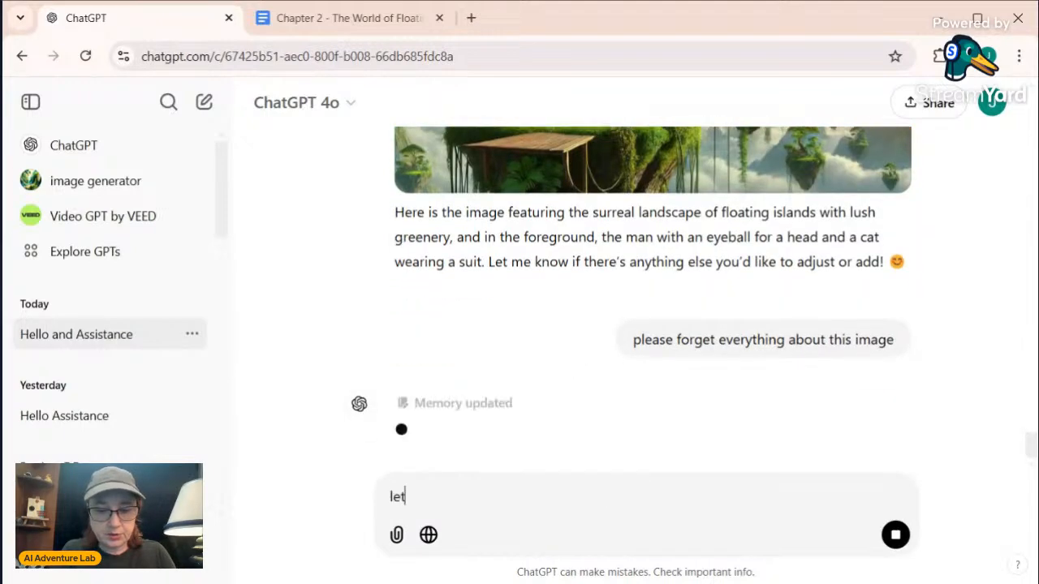
type("s start again")
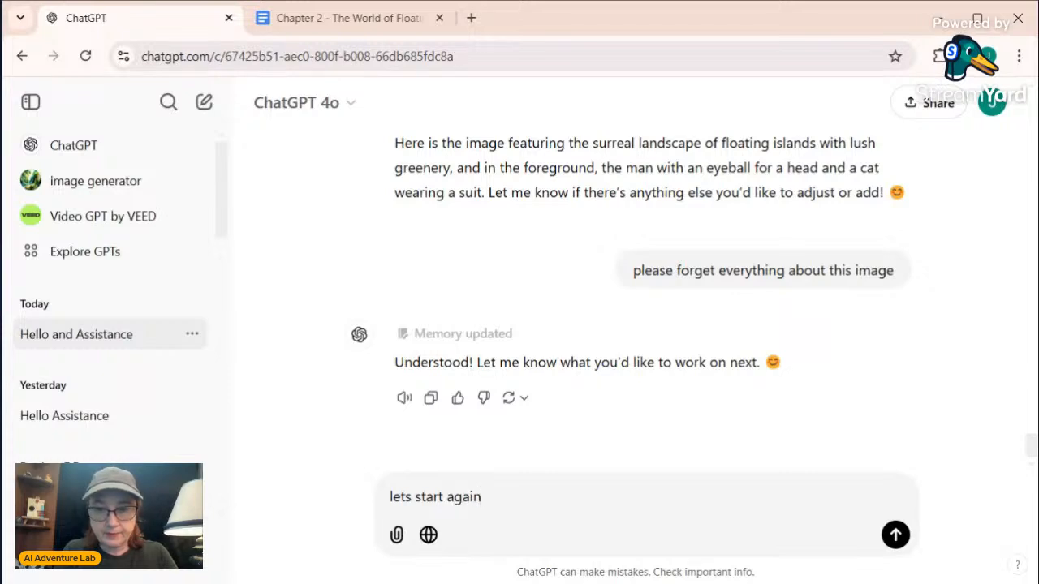
type(" with ")
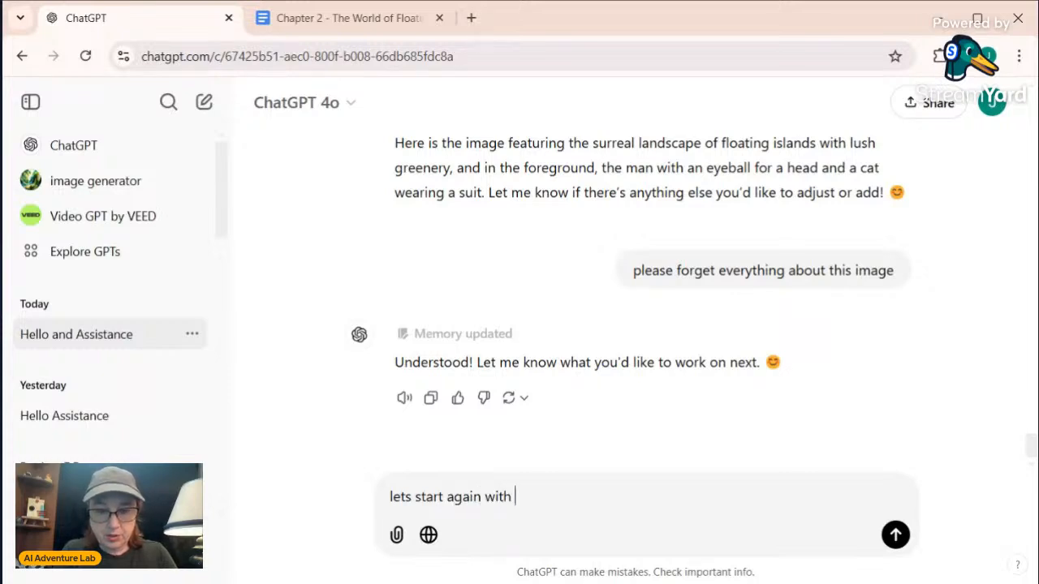
type("a lans")
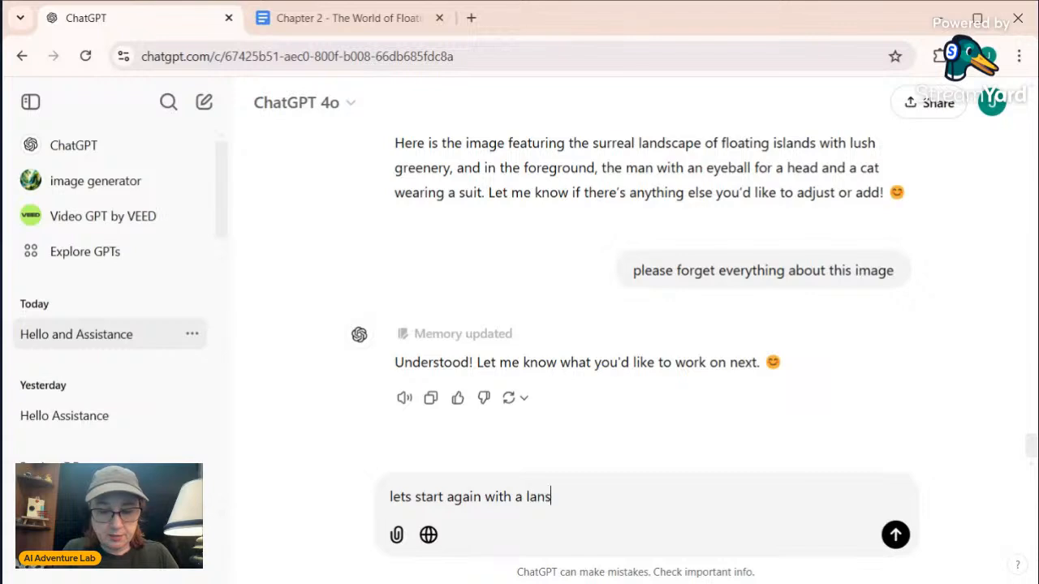
type("cape of fl")
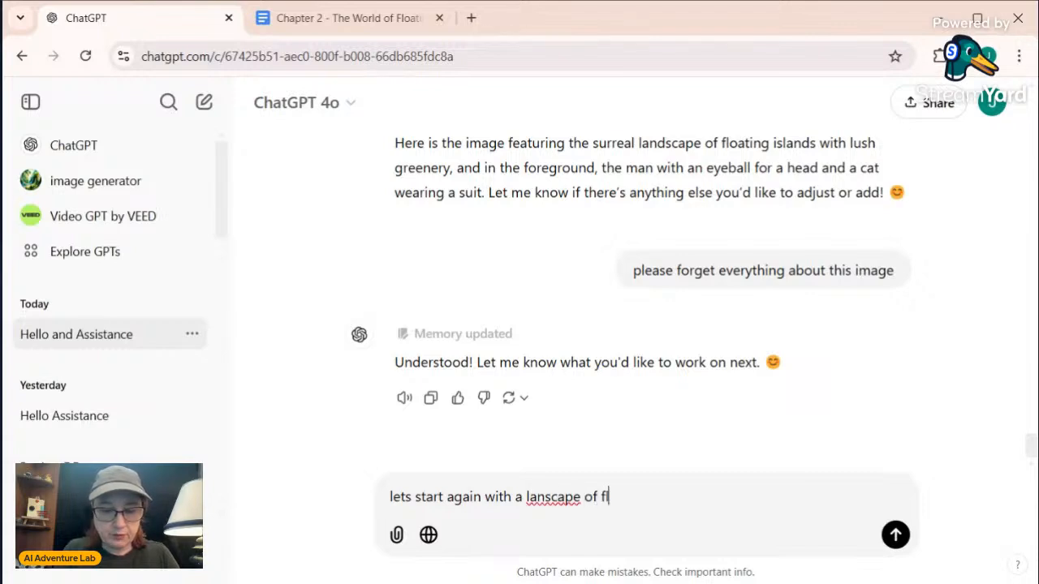
type("oating")
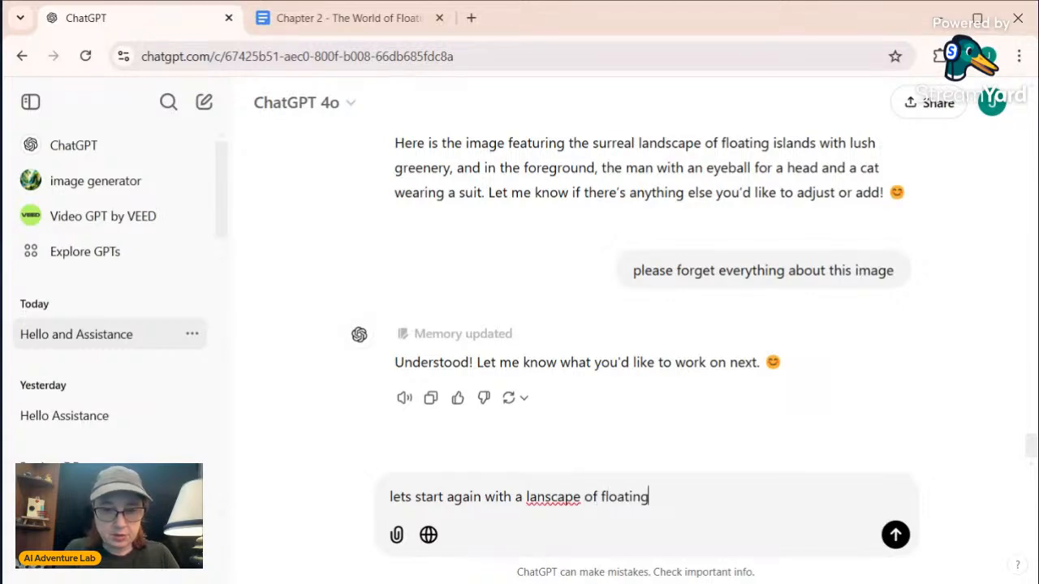
type(" islan")
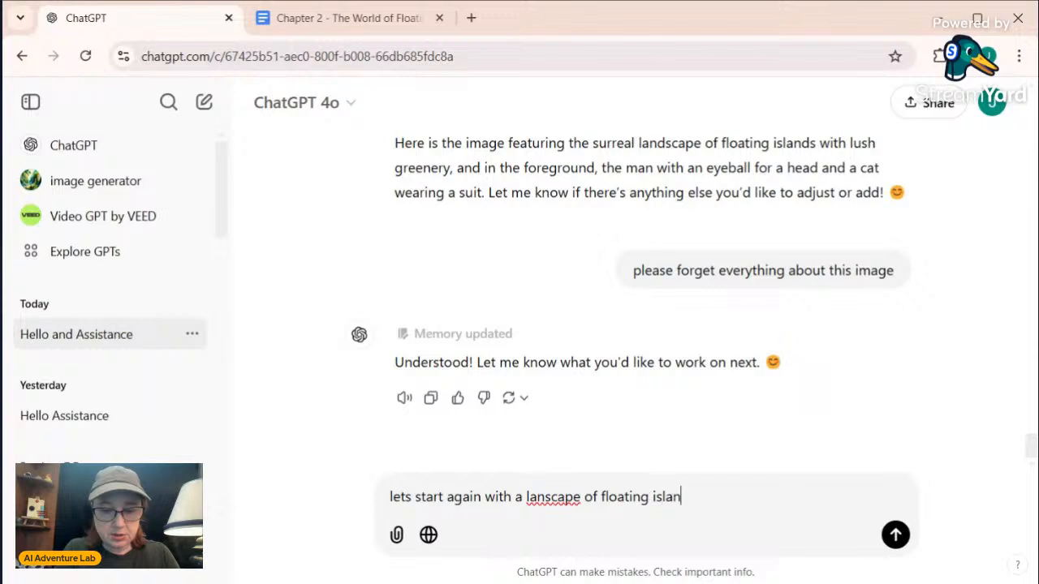
type("ds in the sk")
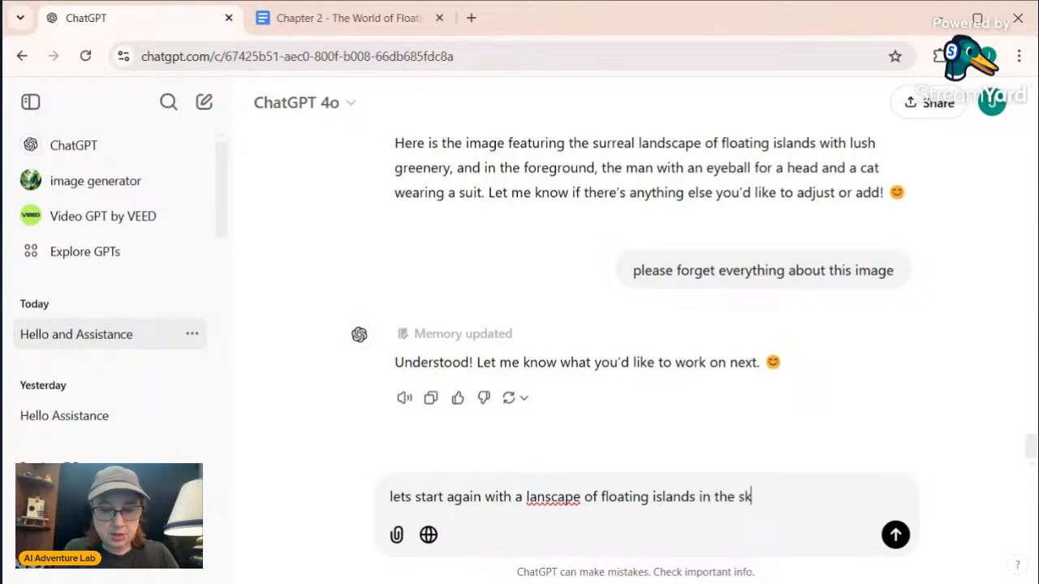
type("y and a man")
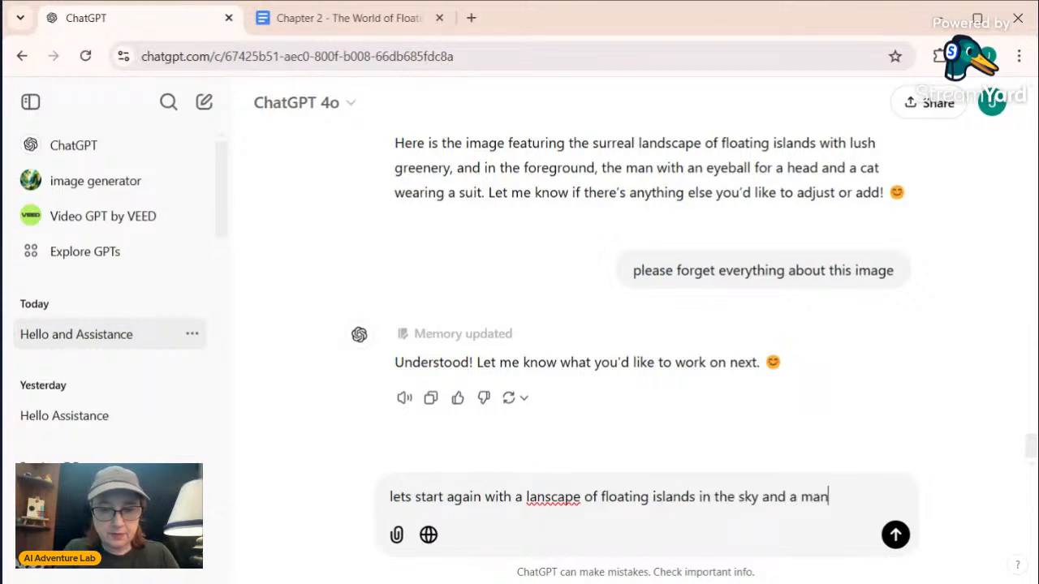
type(" t")
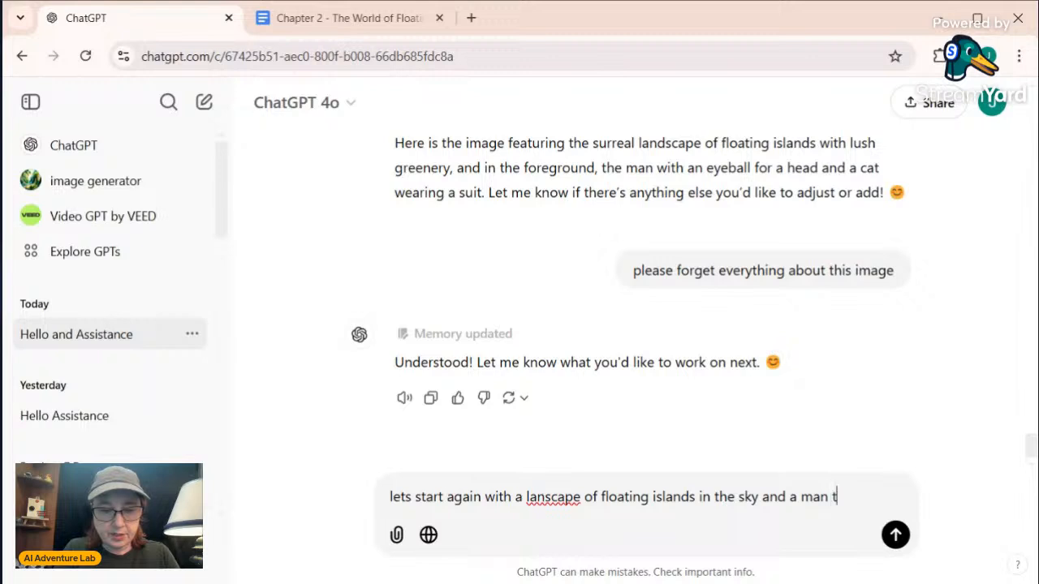
type("hat has a n eye")
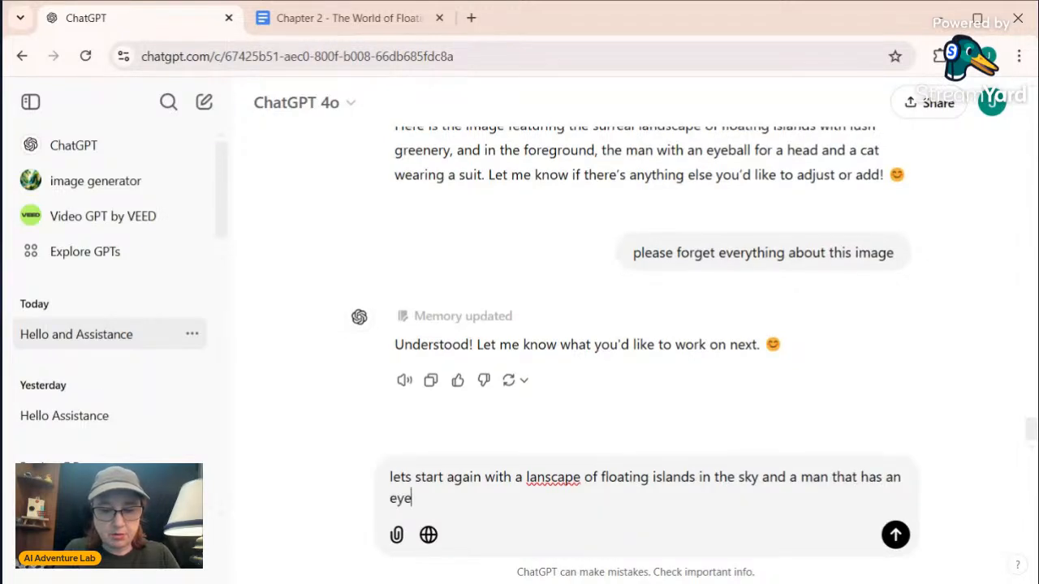
type("ball for a he")
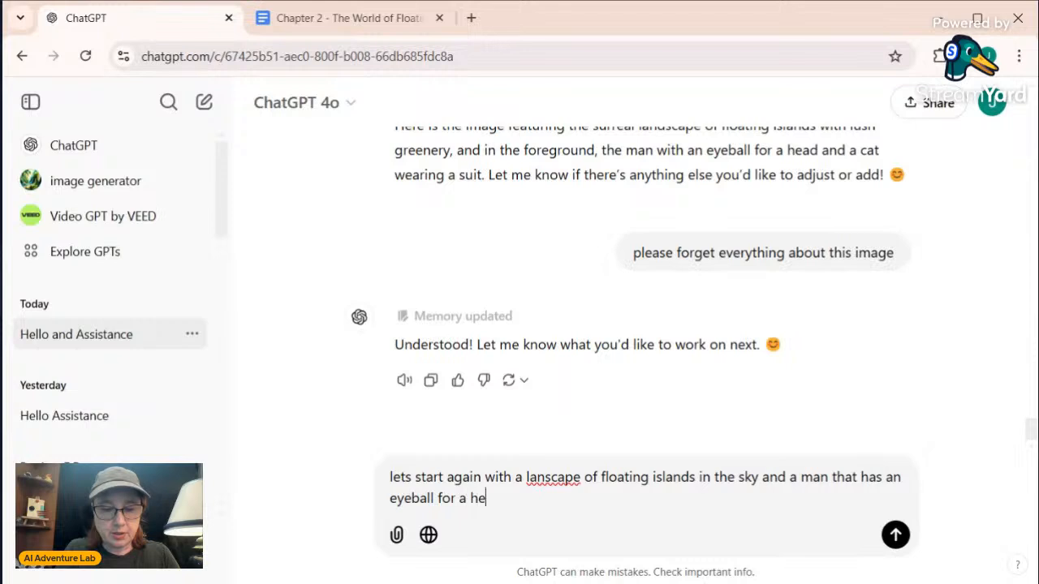
type("ad and a cat ")
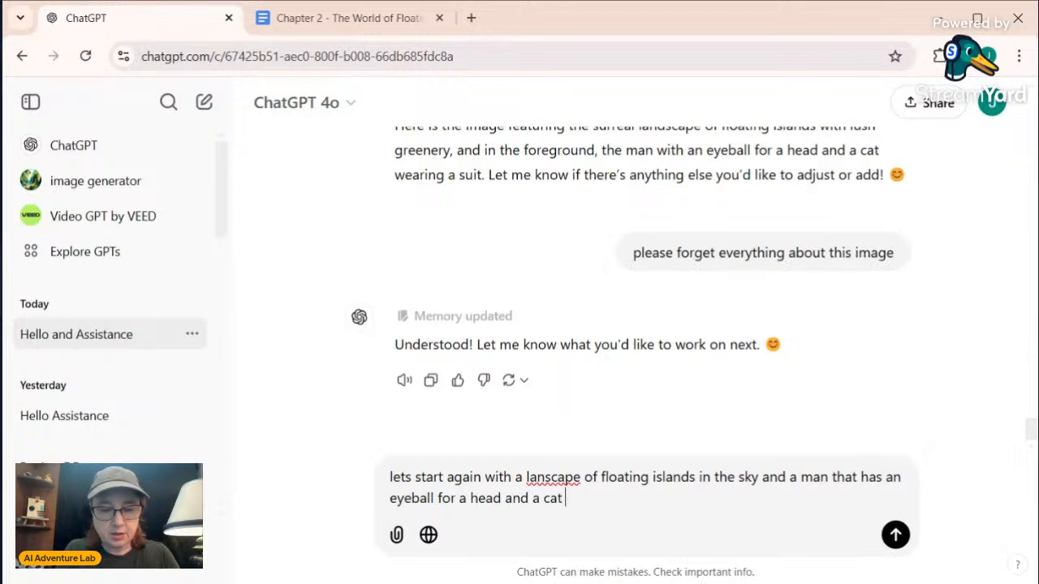
type("wearing a suit")
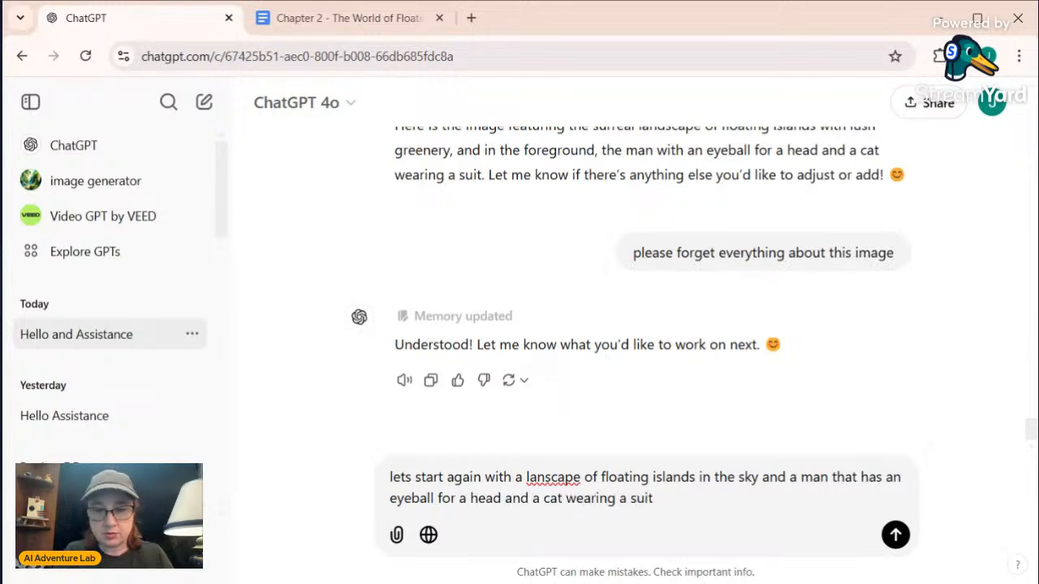
Complete the request with "a man that has an eyeball for a head and a cat wearing a suit" and send it
key("Return")
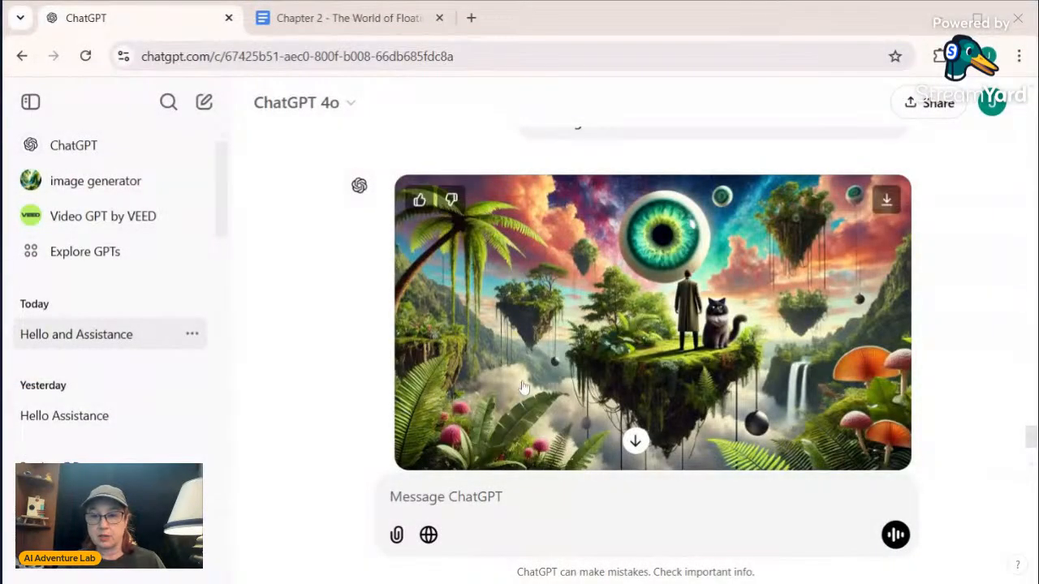
Review the new image and send the correction "Please attach the eyeball to the mans head"
scroll(524, 386, "down", 2)
scroll(525, 385, "up", 2)
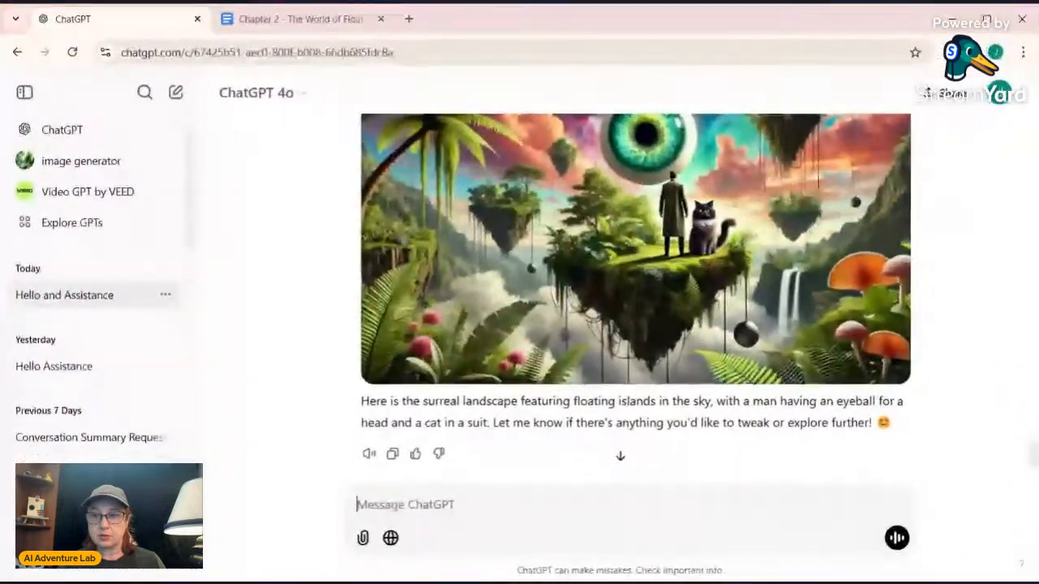
scroll(679, 407, "up", 2)
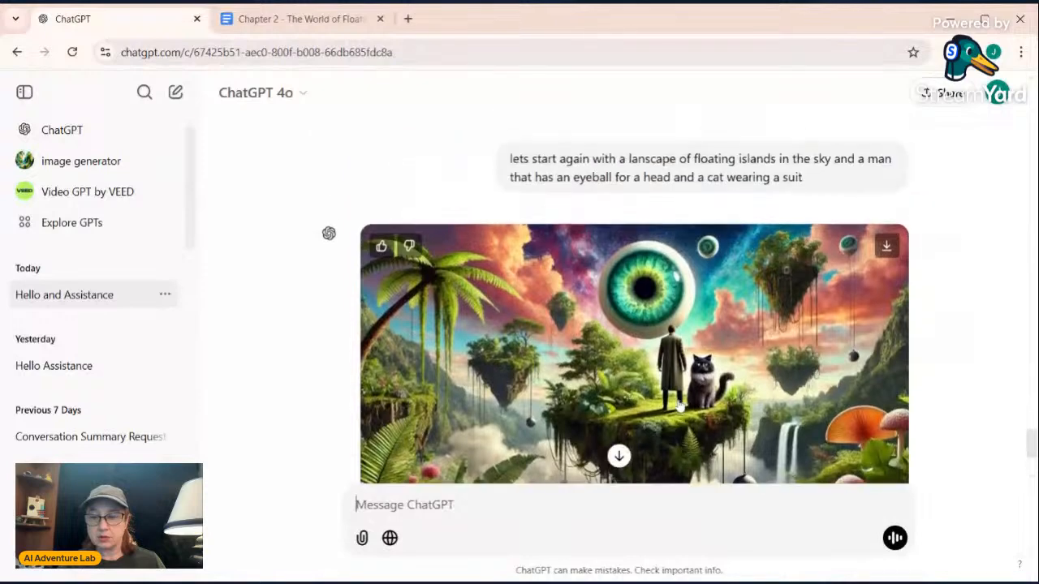
scroll(679, 407, "down", 1)
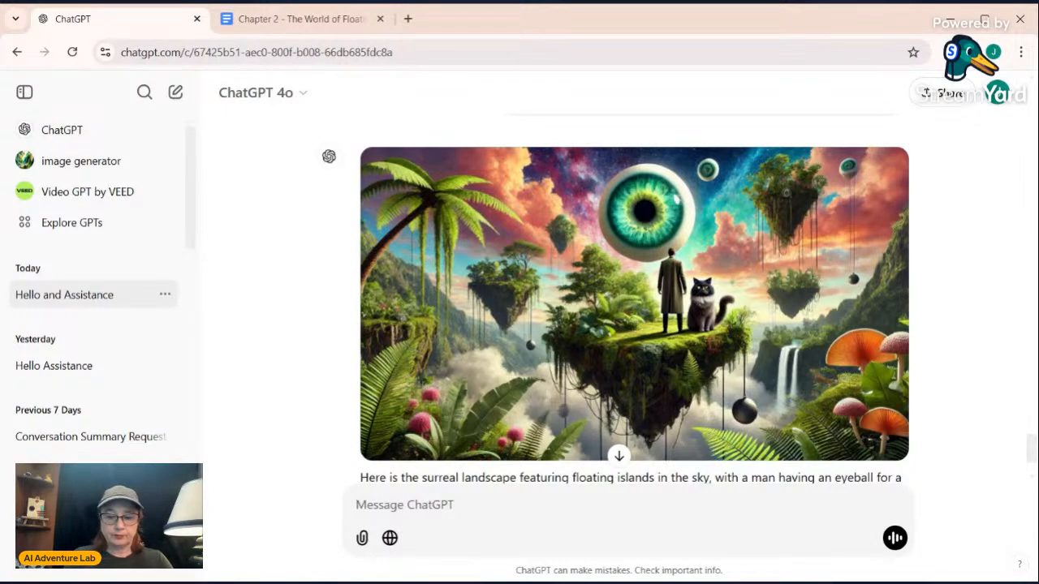
type("Please atta")
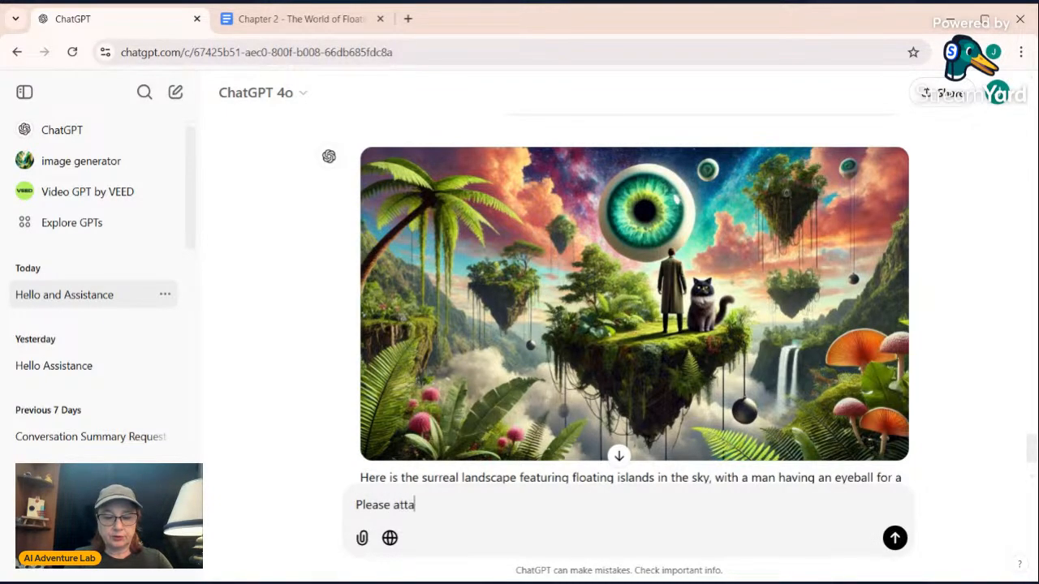
type("ch the eyeba")
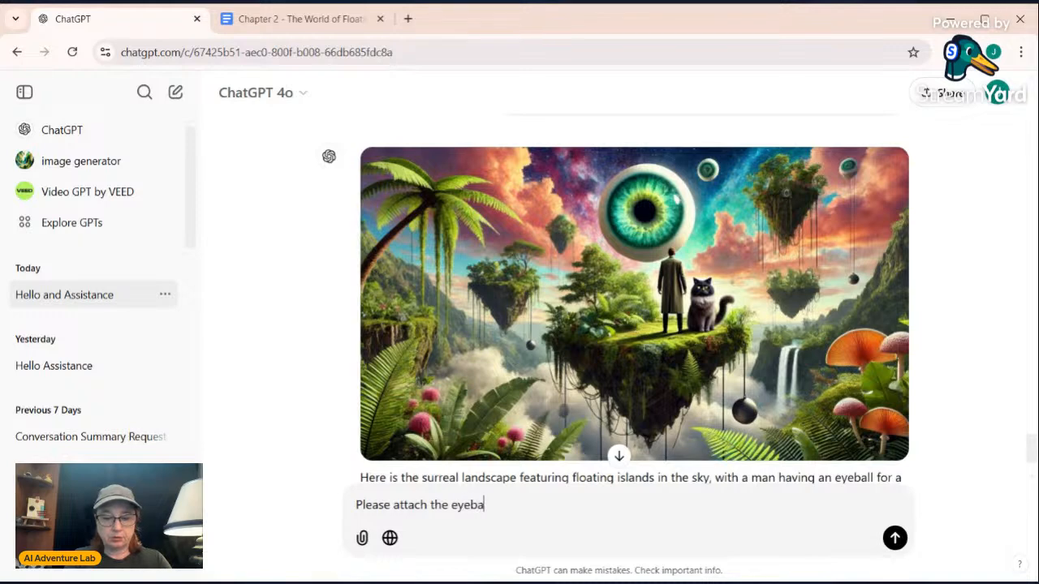
type("ll to the man")
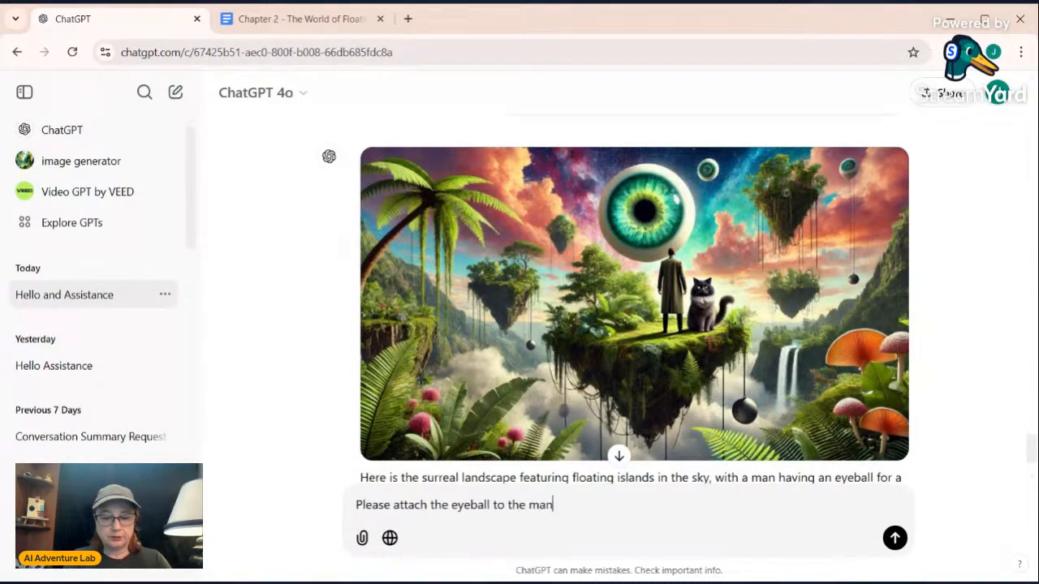
type("s head")
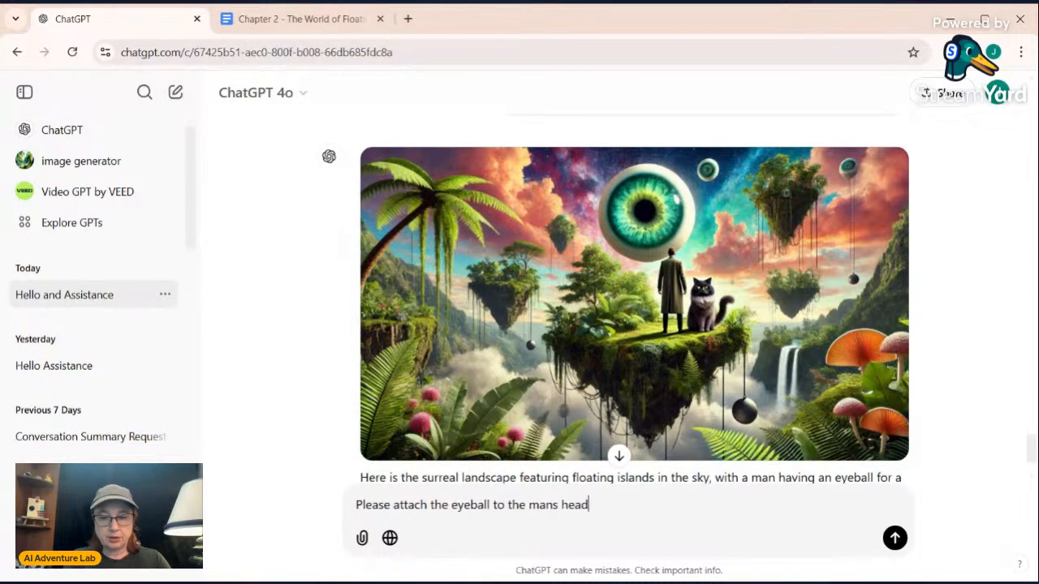
key("Return")
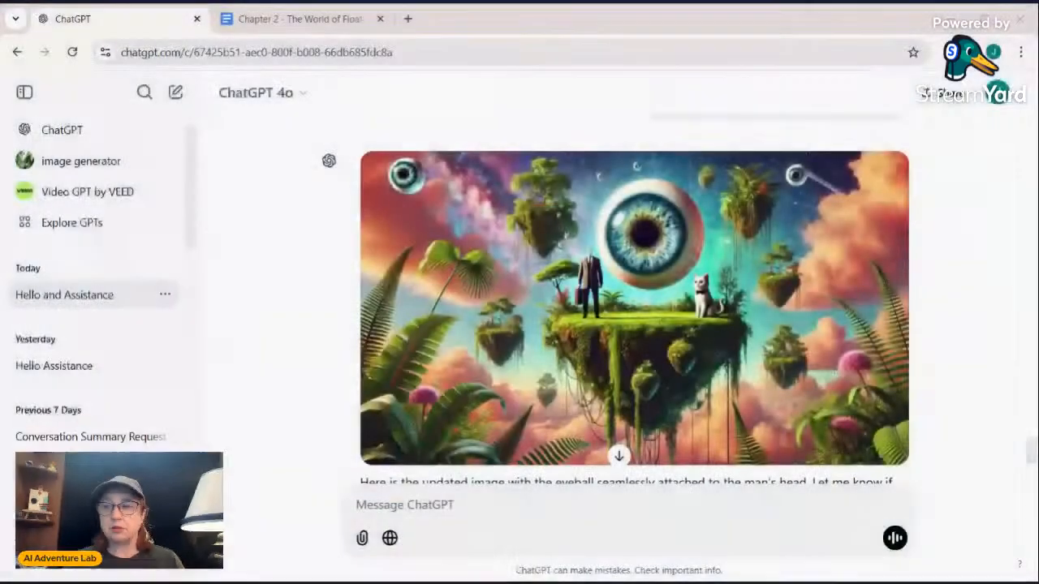
Examine the updated image and its reply to check the man's head, the eyeball and the cat
scroll(633, 300, "down", 1)
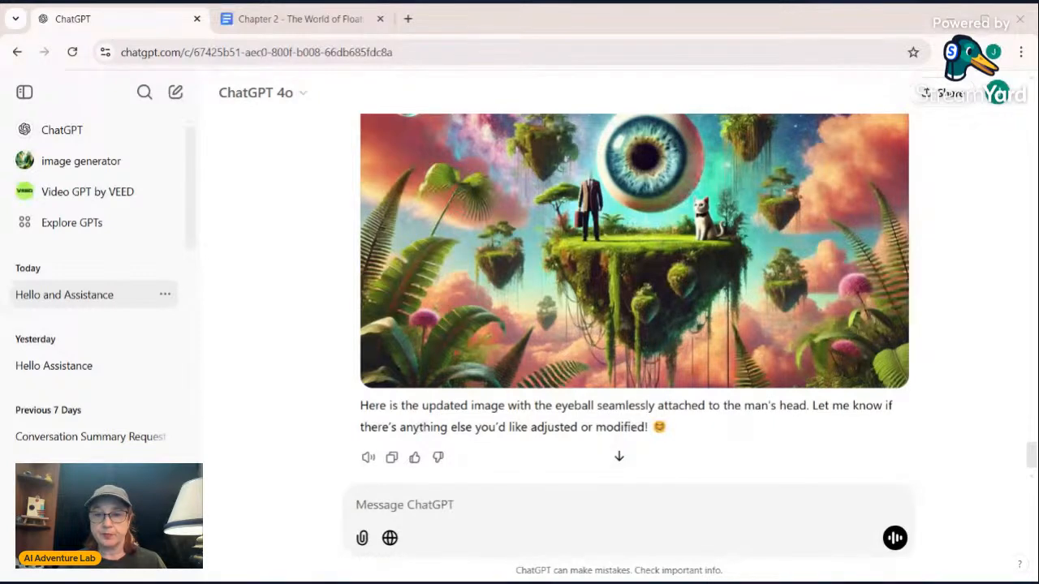
scroll(634, 297, "up", 1)
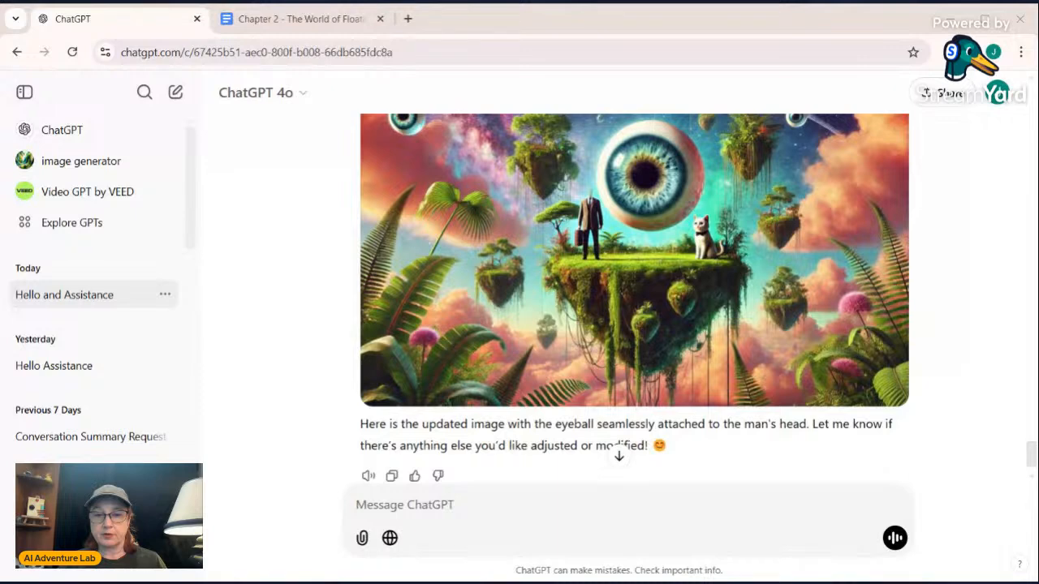
scroll(634, 297, "up", 3)
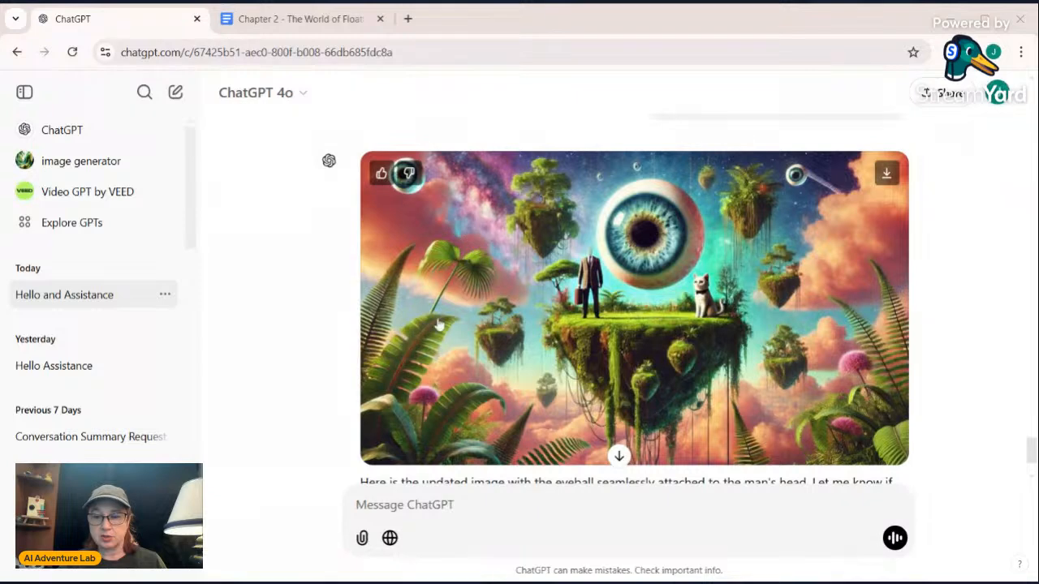
scroll(443, 327, "down", 2)
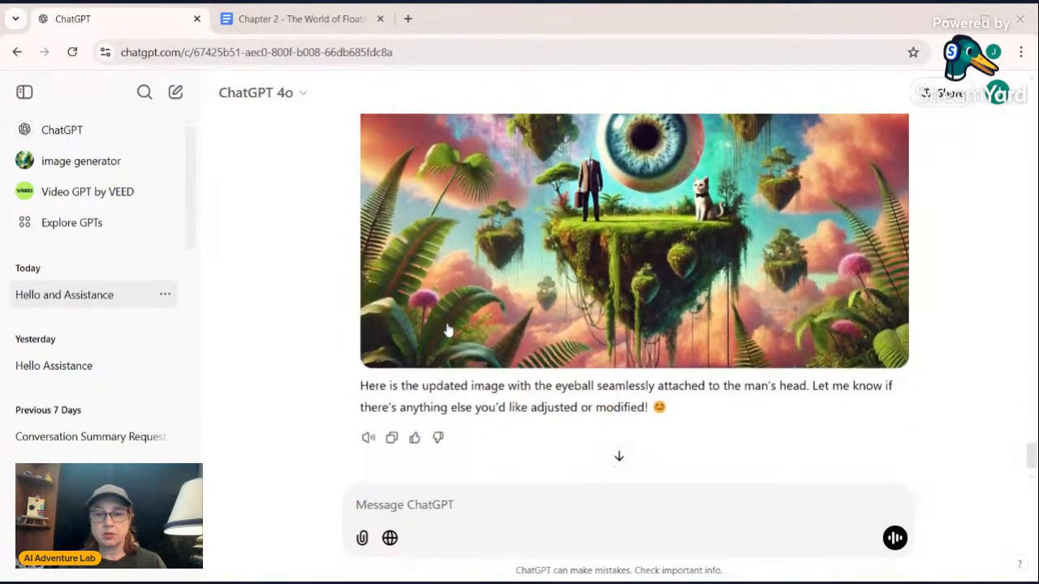
scroll(446, 329, "up", 3)
scroll(449, 329, "down", 3)
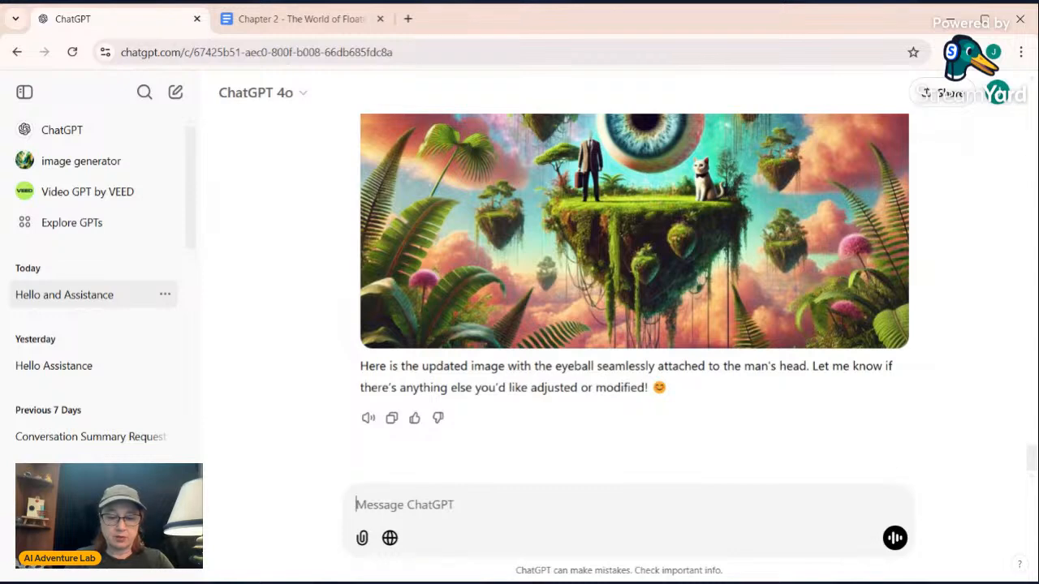
Send the message "please forget all images and all image direction" to clear the earlier image instructions
type("please forget")
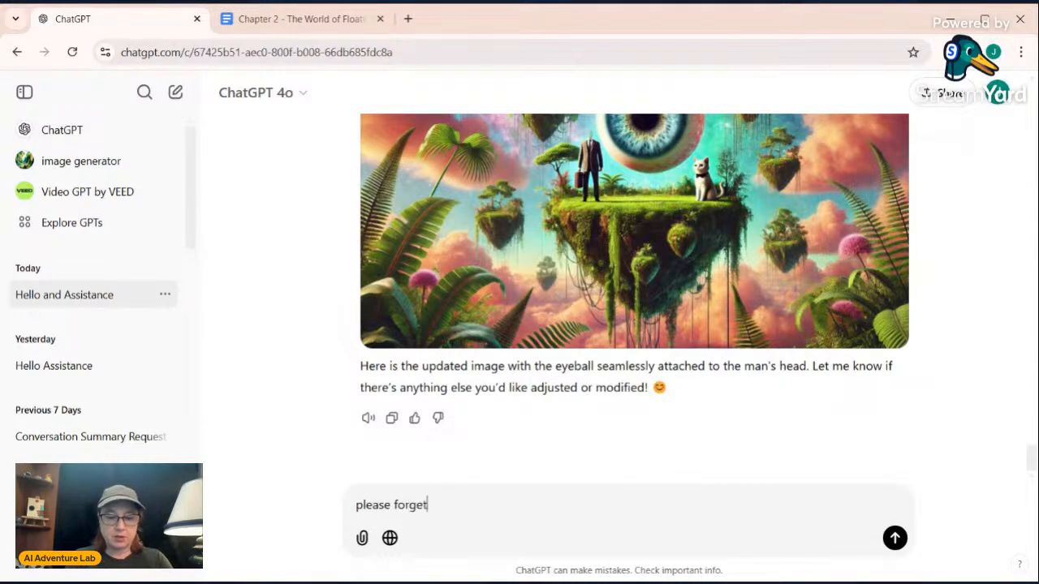
type(" all image")
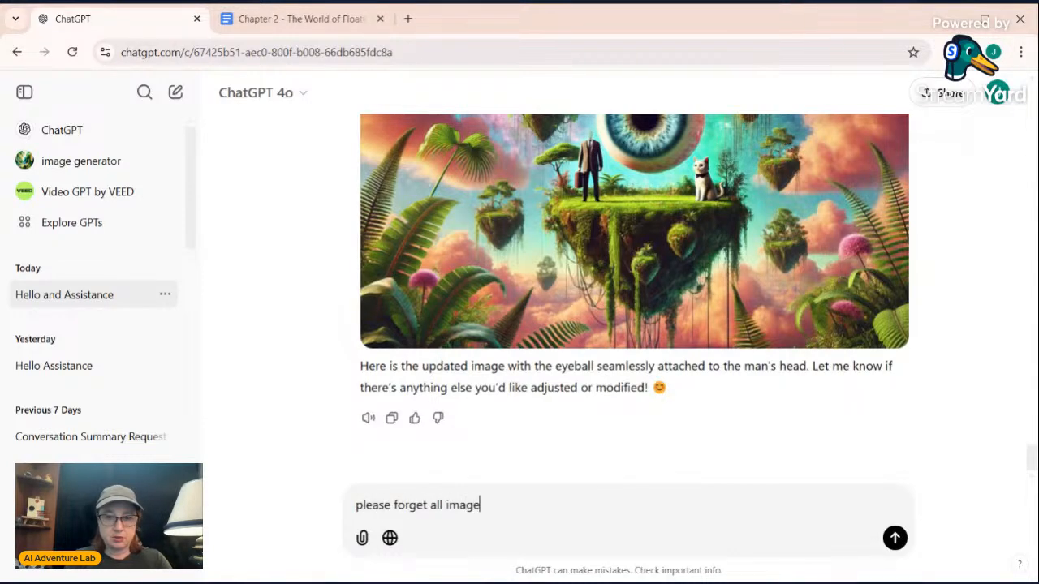
type("s and")
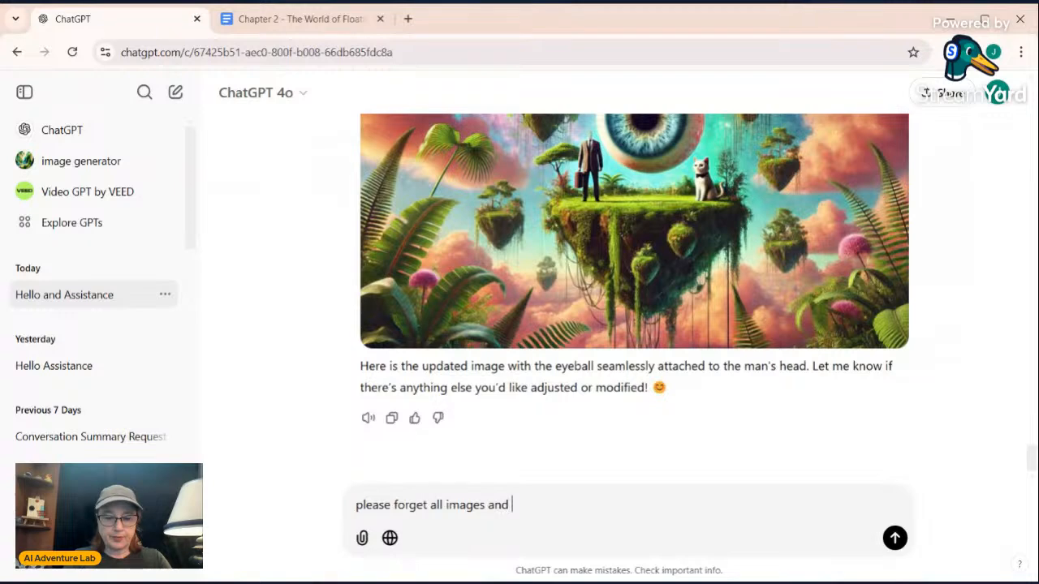
type(" all image")
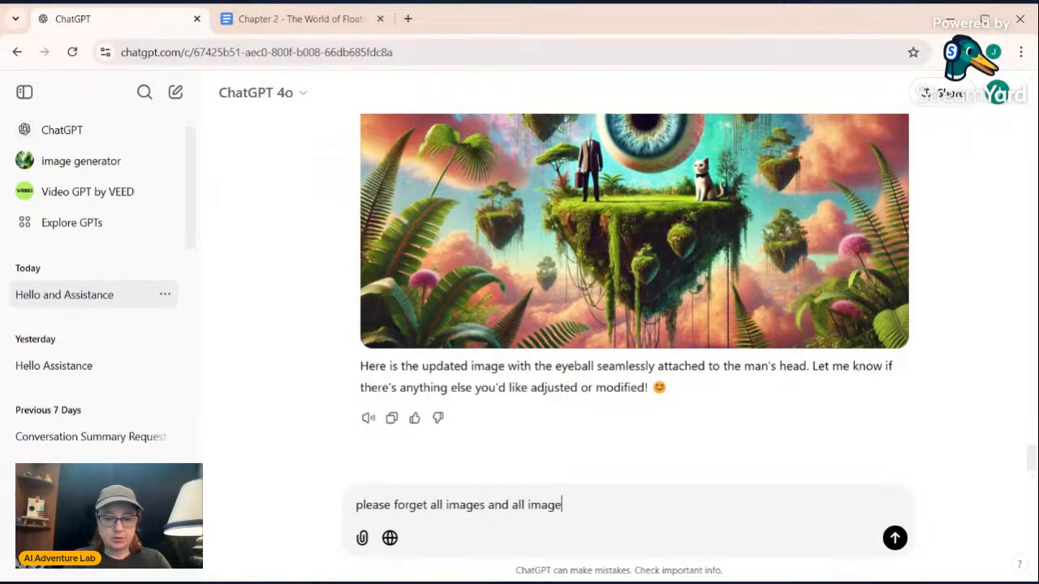
type(" direction")
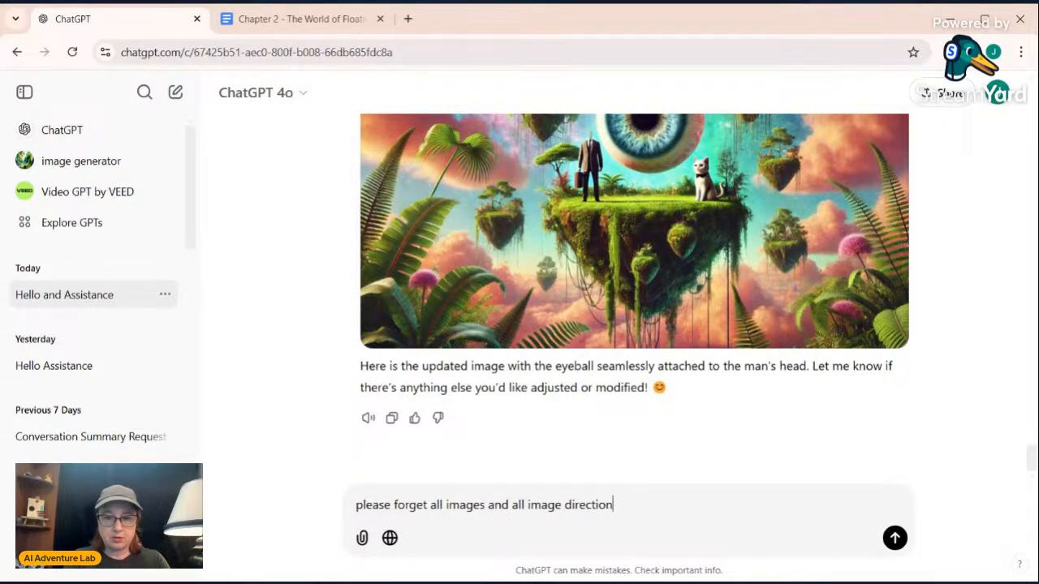
key("Return")
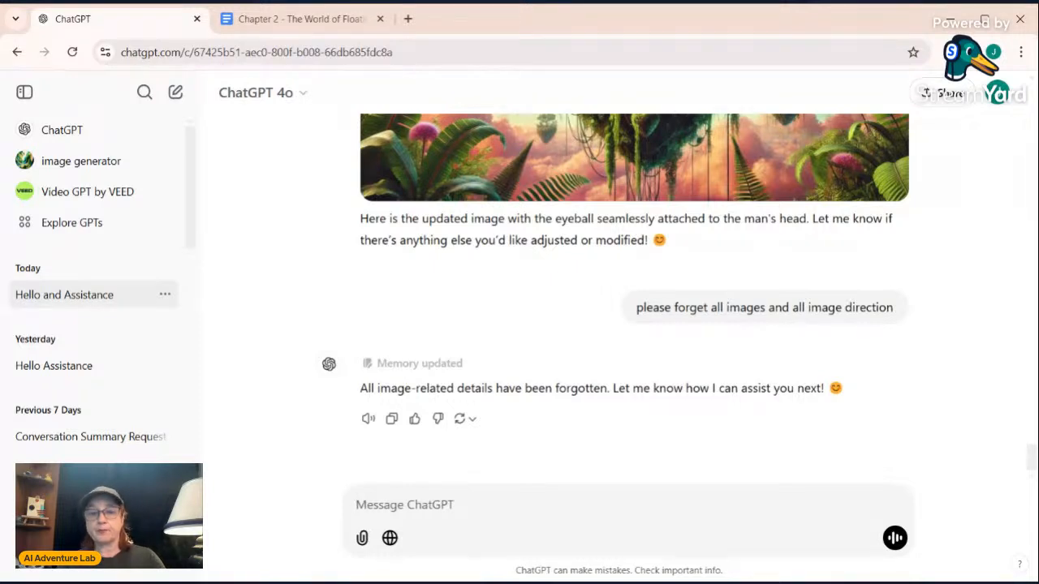
Request a fresh image with the prompt "please make landscape of floating islands in the sky", correcting the misspelled "landscape" before sending
type("please maka")
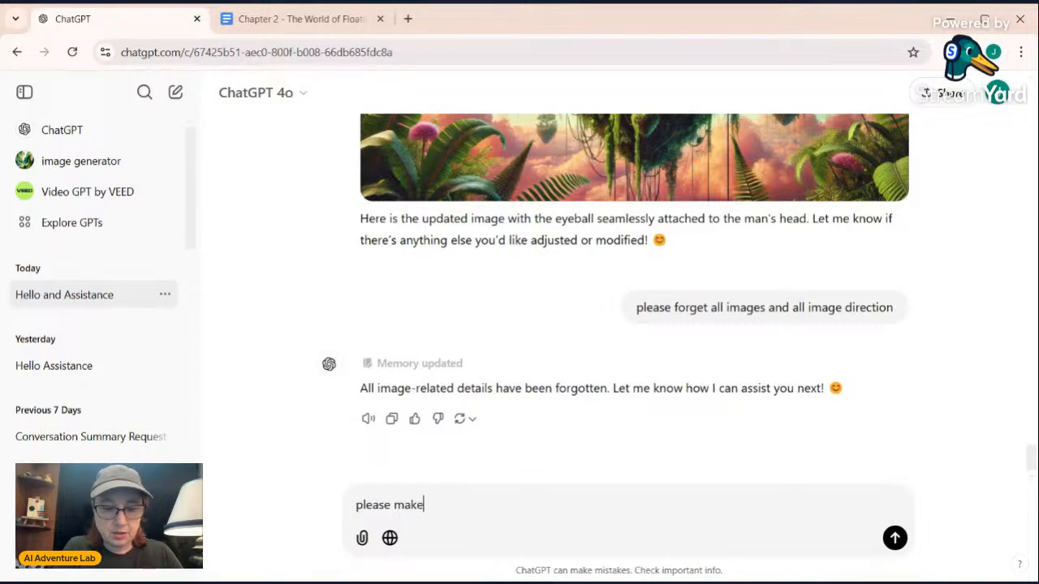
type(" alndsca")
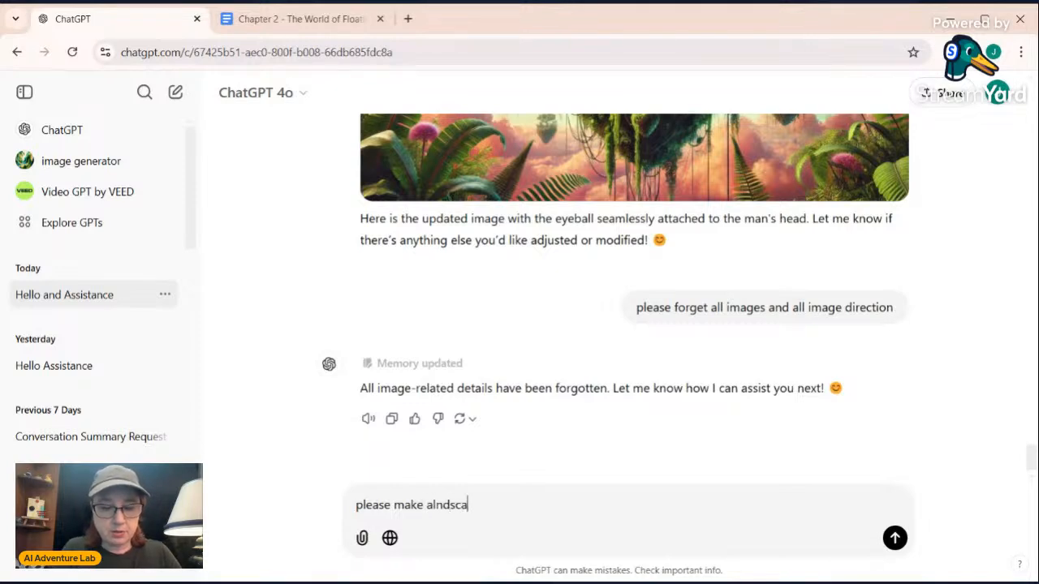
type("pe of floatin")
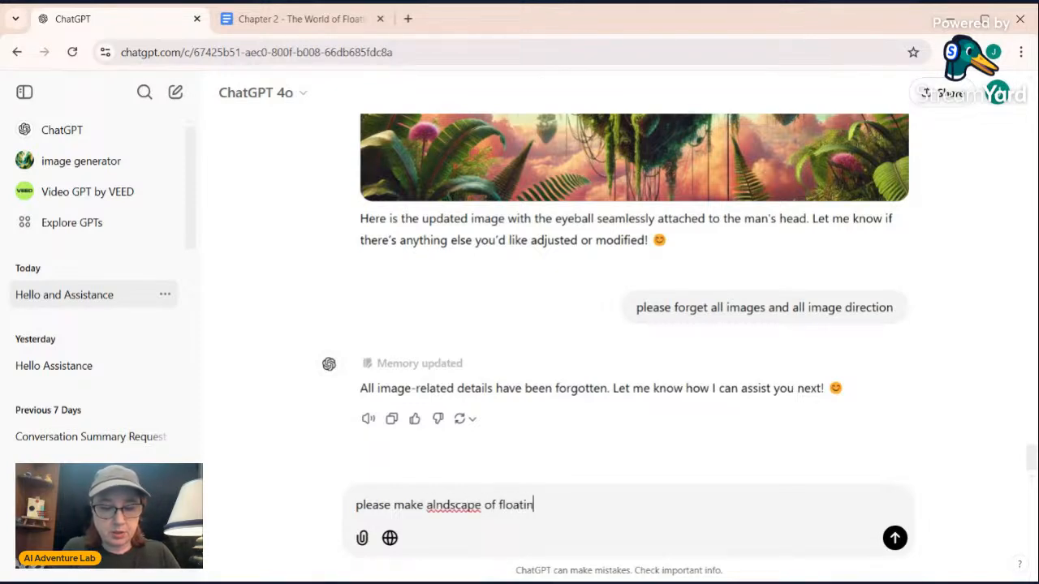
type("g islands")
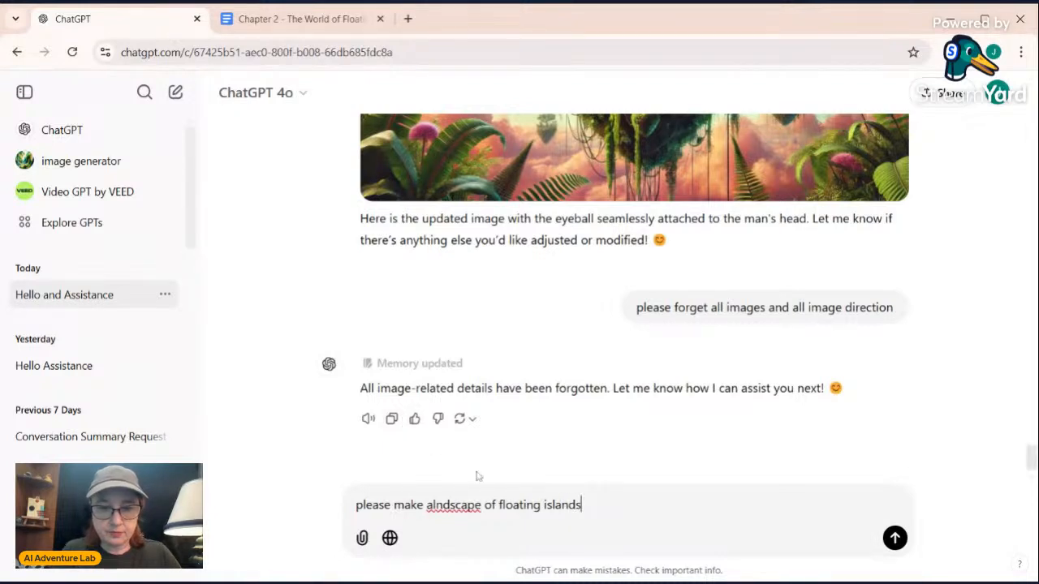
double_click(460, 505)
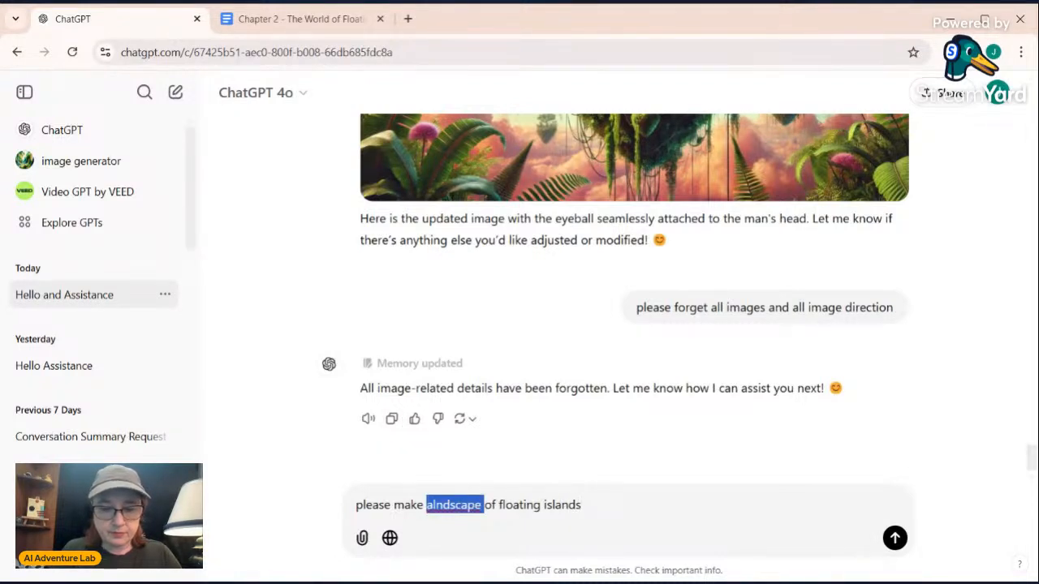
type("landscap")
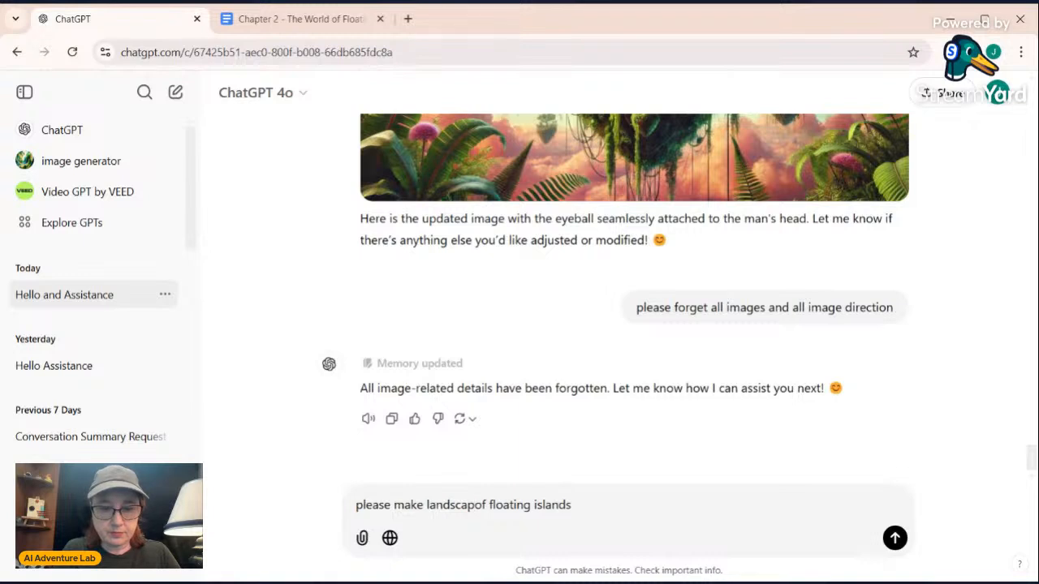
type("e o")
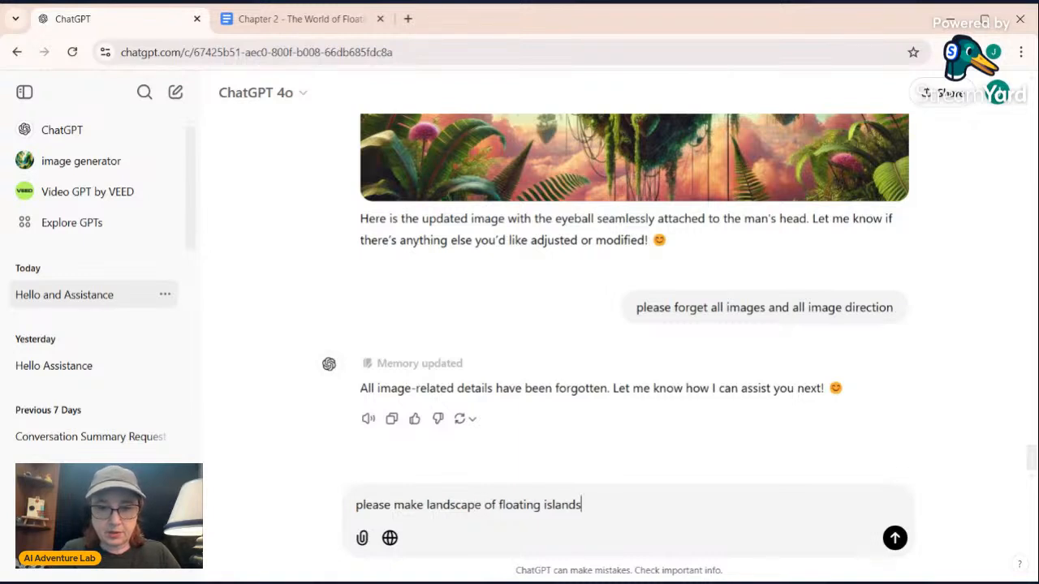
type("f floating islands i")
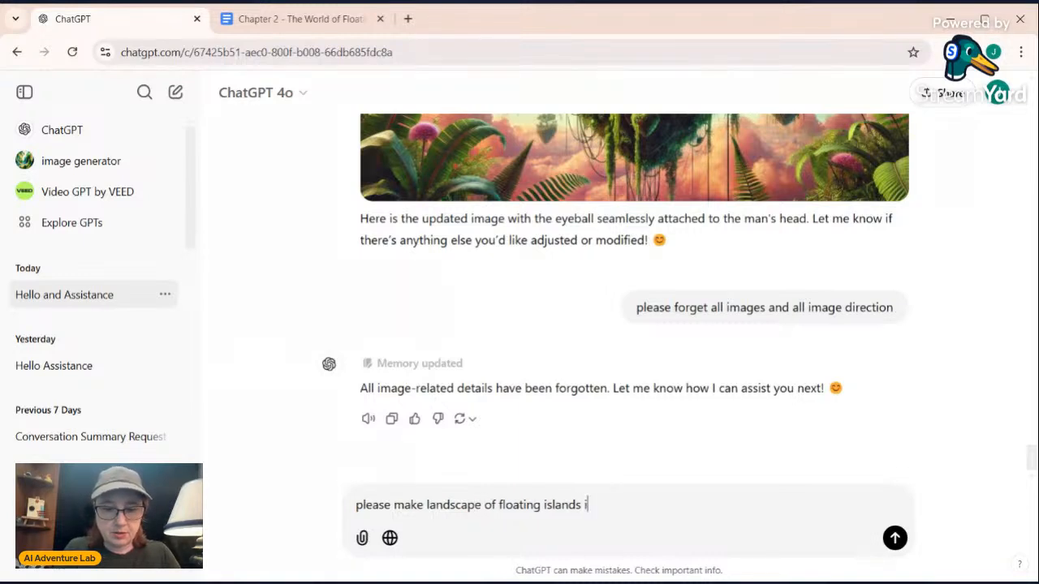
type("n the sky")
key("Return")
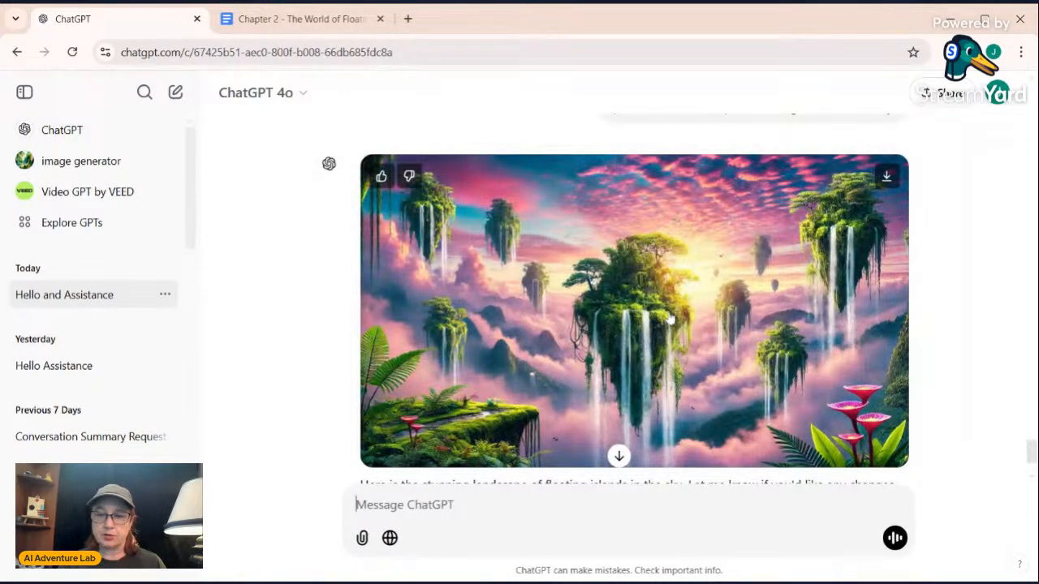
Review the new landscape and send the follow-up "to this landscape please add a cat standing on the island wearing a suit"
scroll(475, 329, "down", 1)
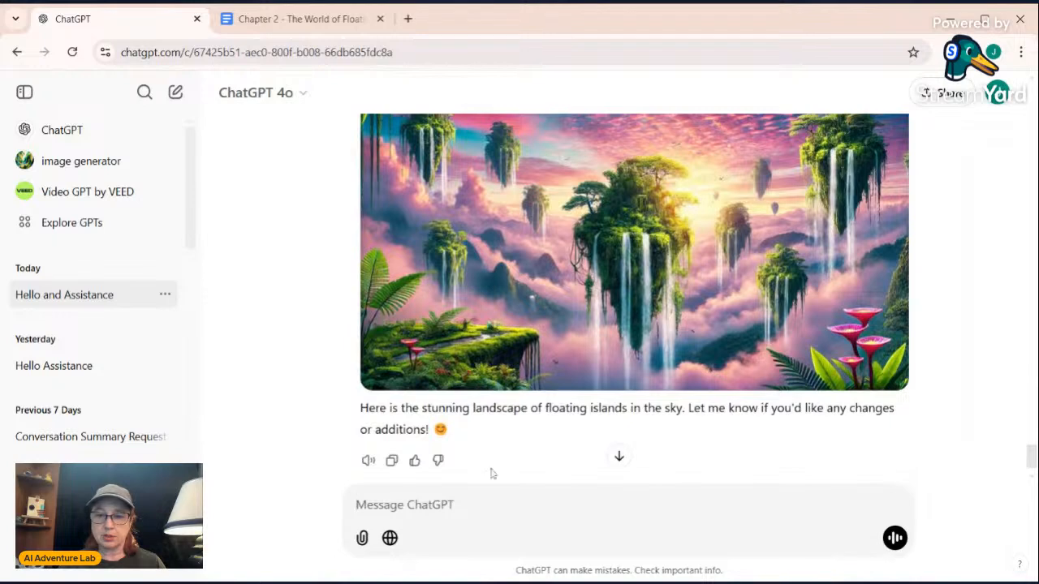
type("to ")
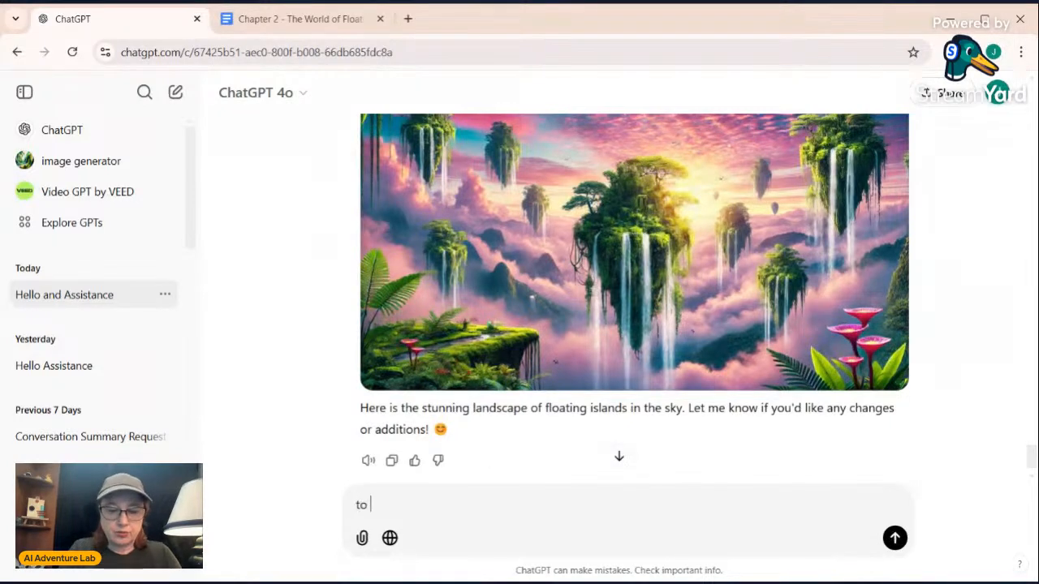
type("this landsca")
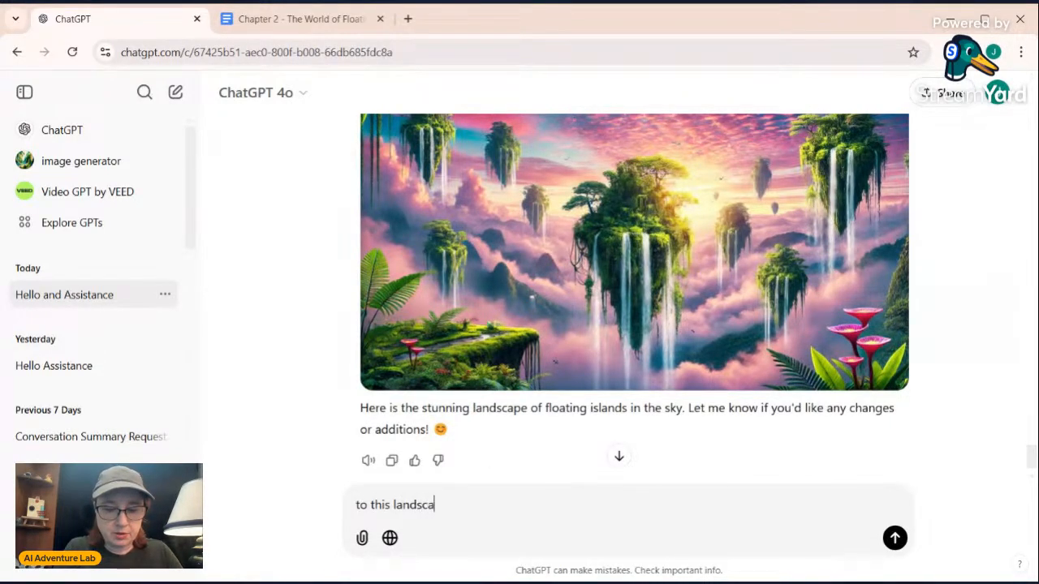
type("pe pleas")
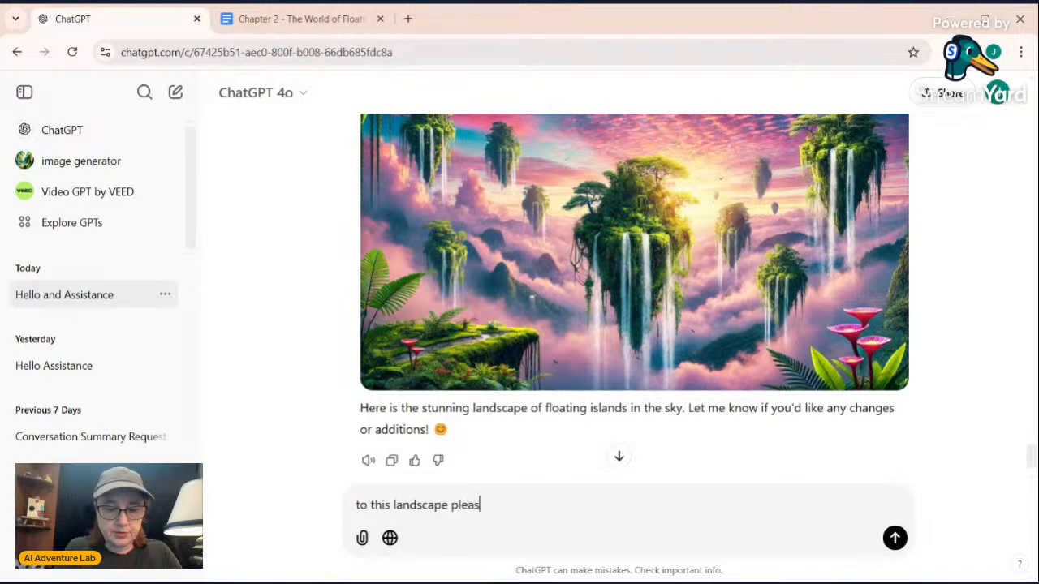
type("e add a cat")
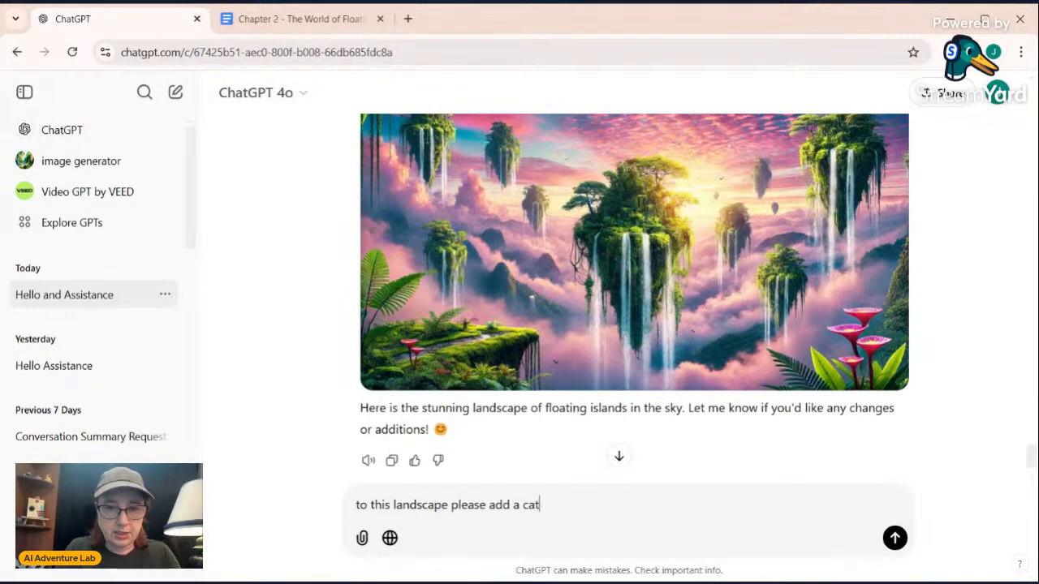
type(" standi")
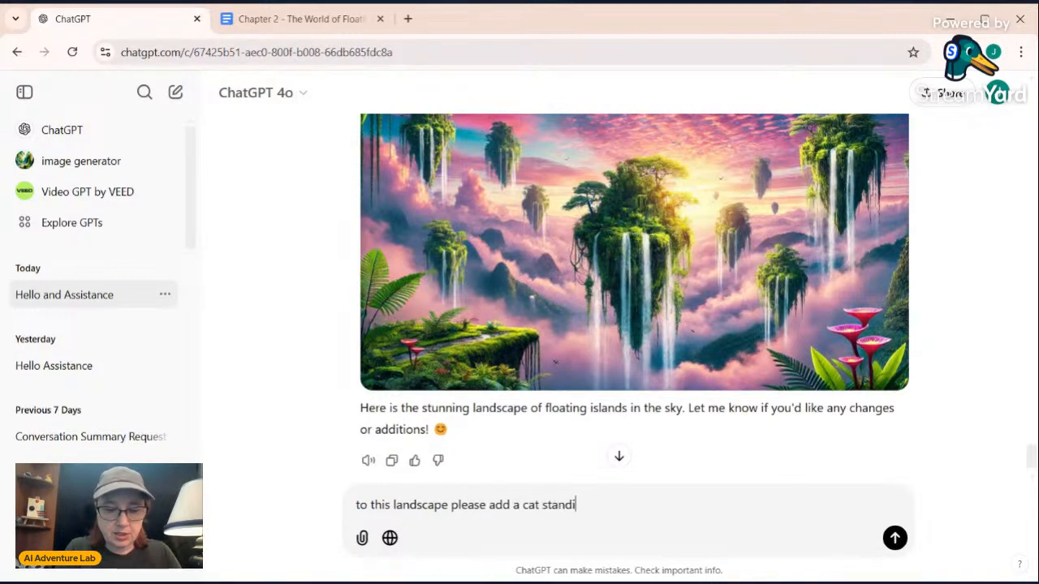
type("ng o")
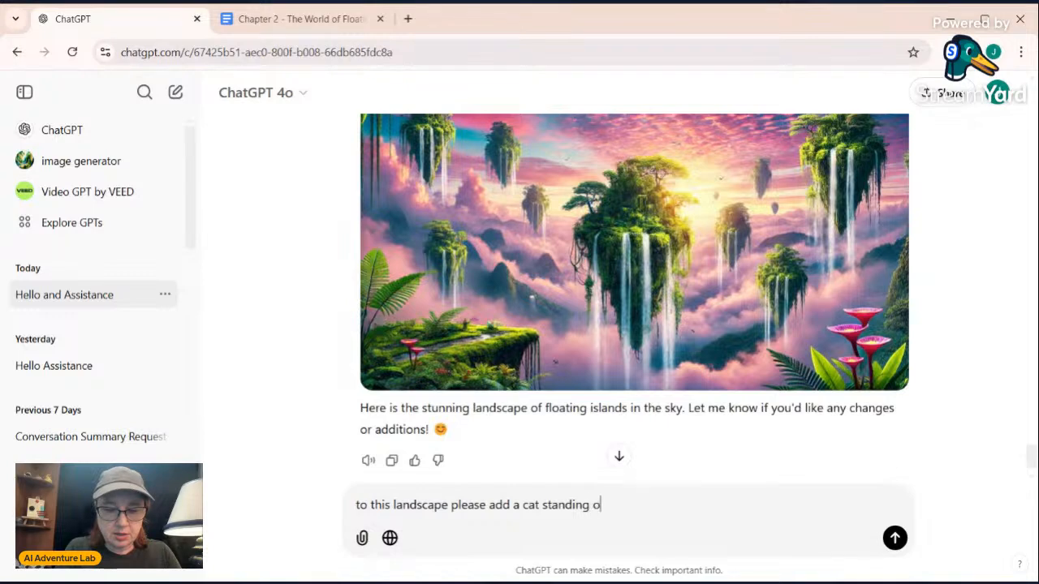
type("n the is")
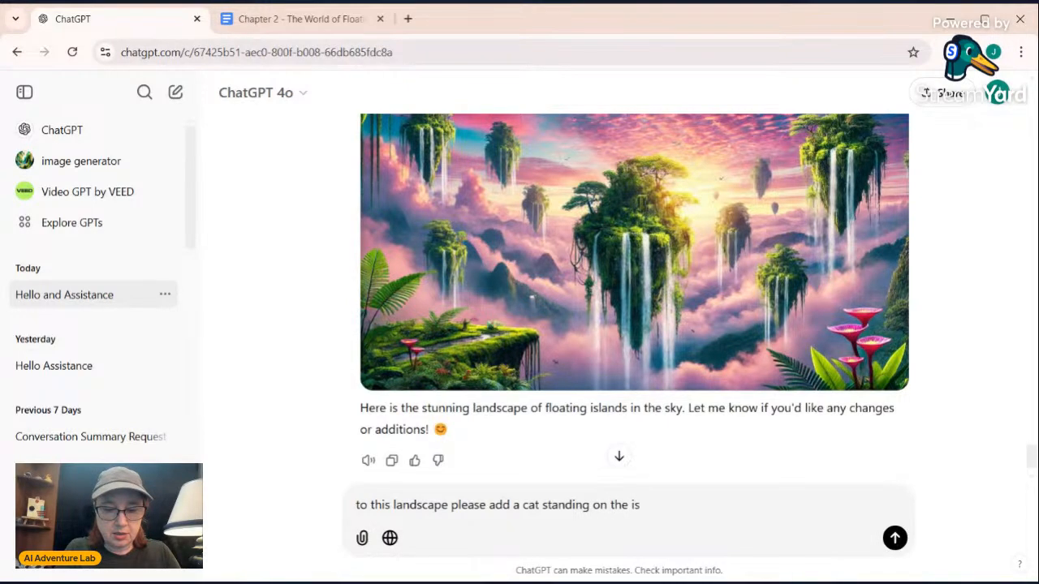
type("land we")
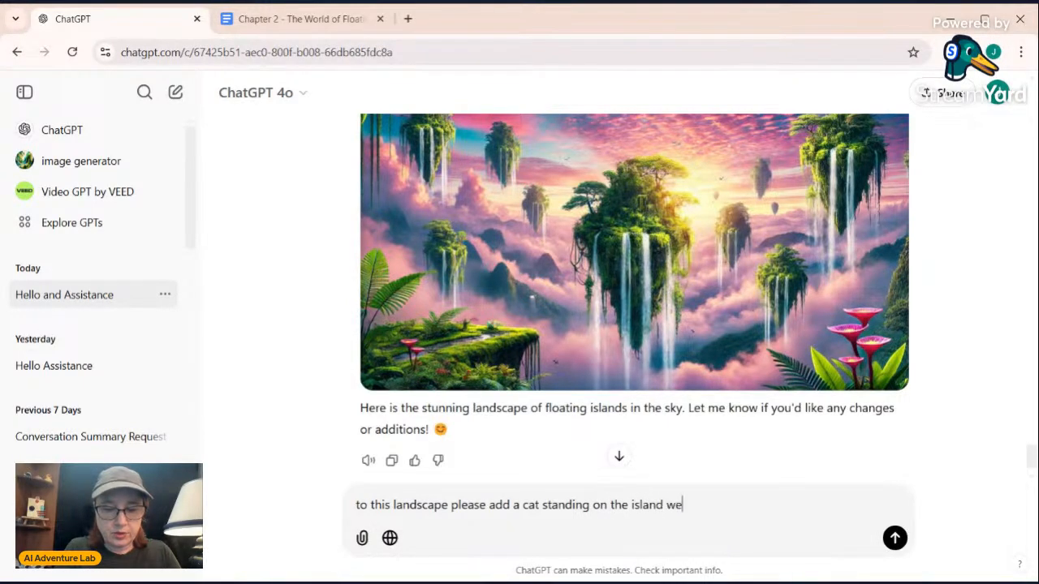
type("aring a suit")
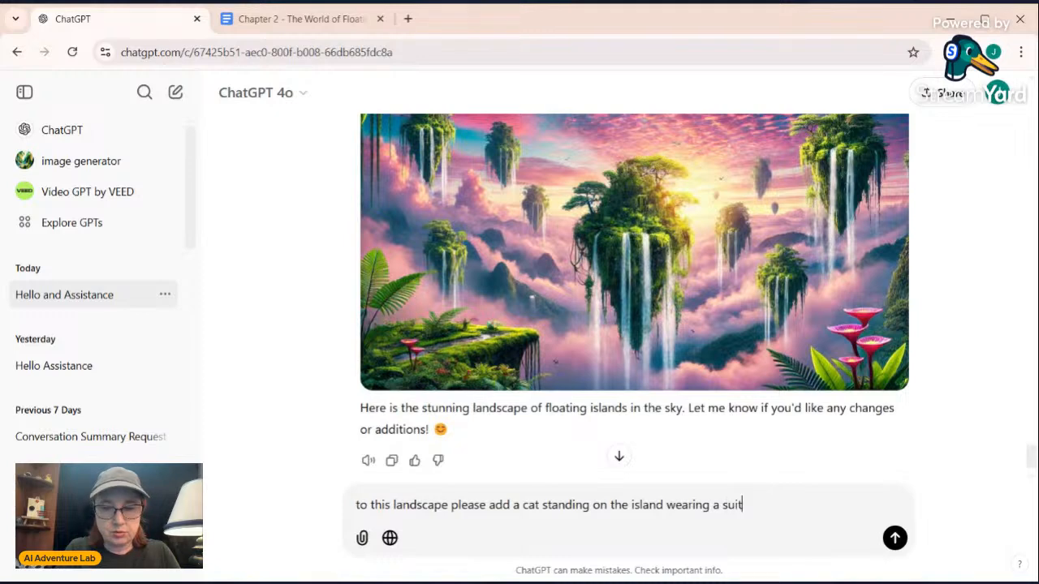
key("Return")
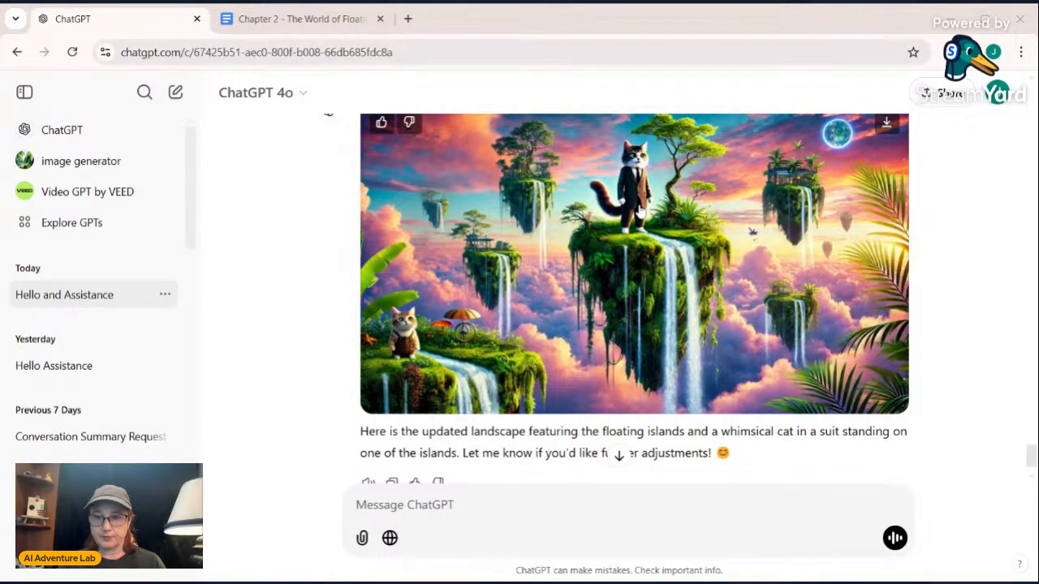
Check the image of the cat in a suit and send the follow-up "Now add a man next to the cat"
scroll(639, 211, "up", 1)
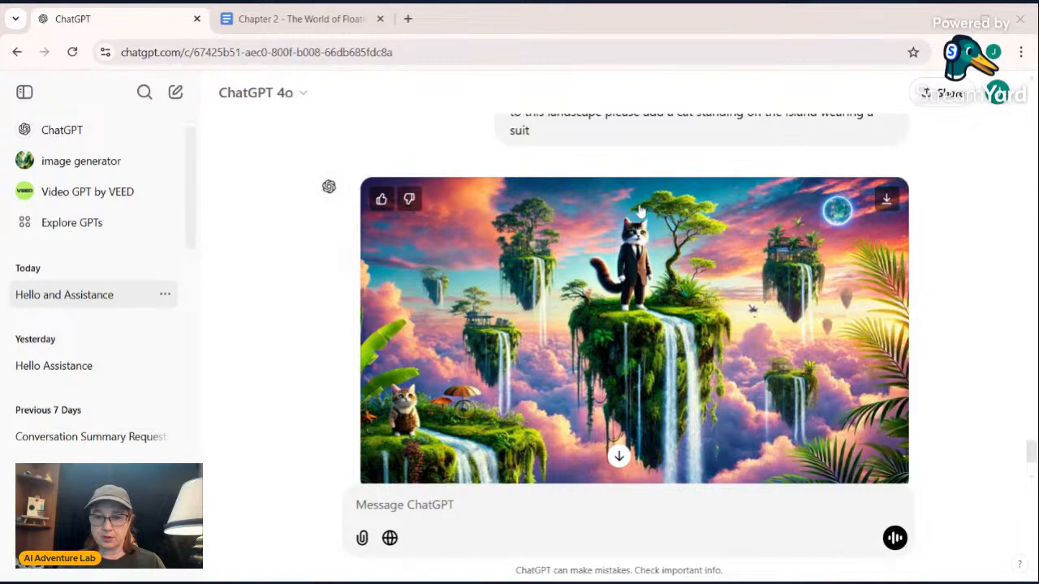
scroll(640, 211, "down", 1)
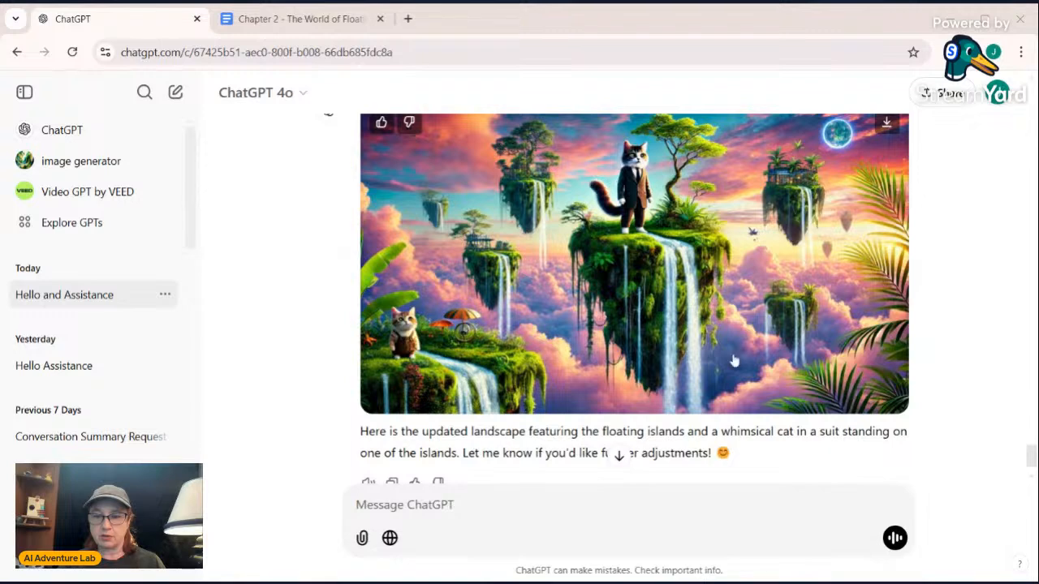
left_click(357, 504)
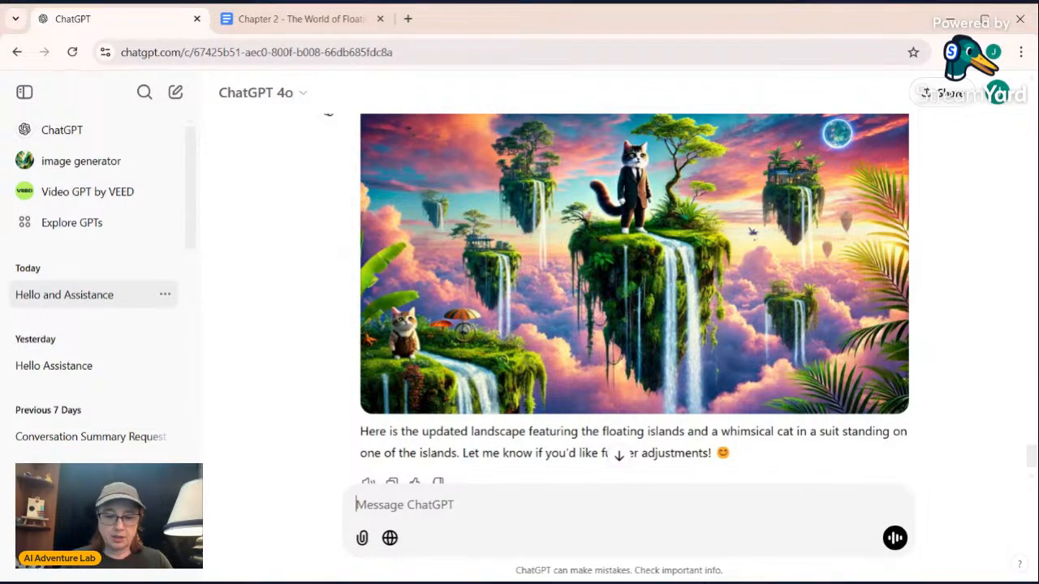
type("Now add a")
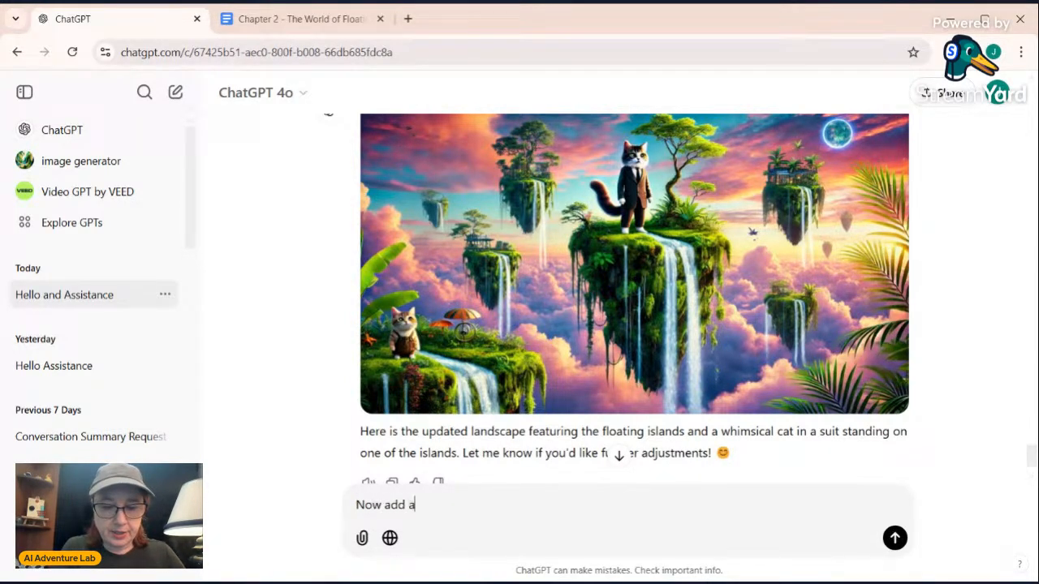
type(" man next")
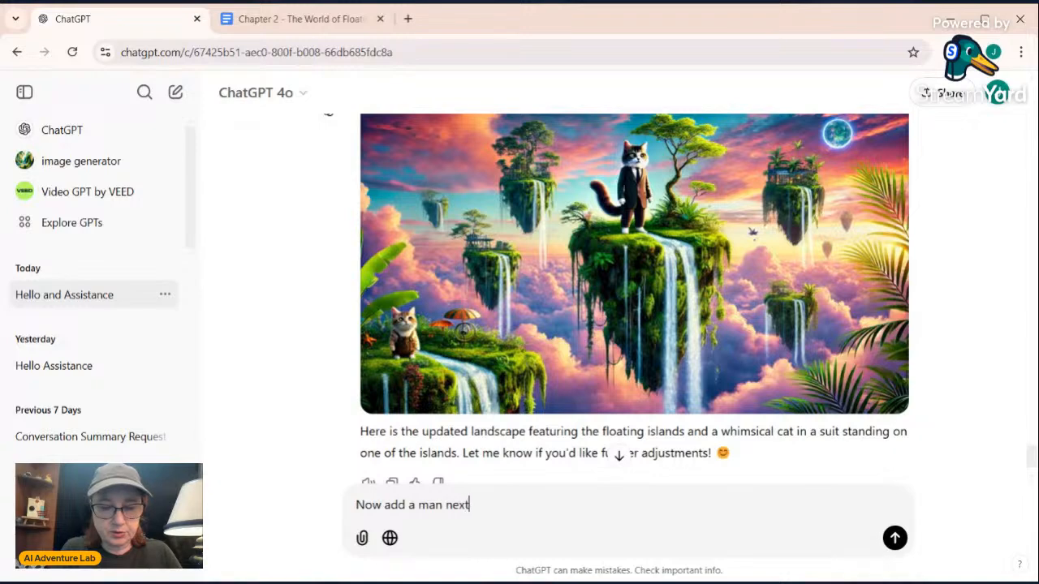
type(" to the cat")
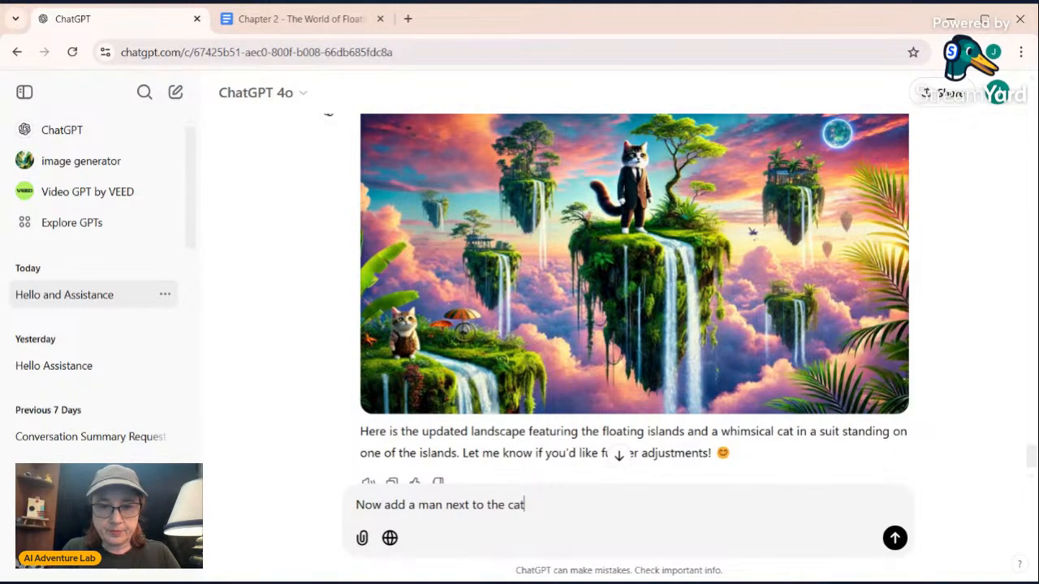
key("Return")
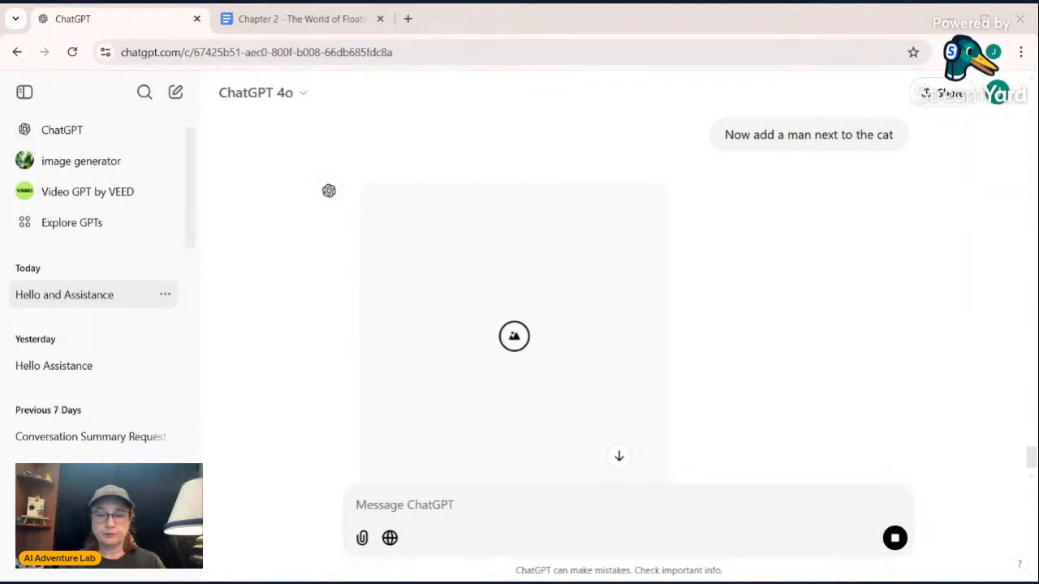
Check the image of the cat and man and send the follow-up "Please make the cat in a suit smaller than the man"
scroll(807, 330, "down", 2)
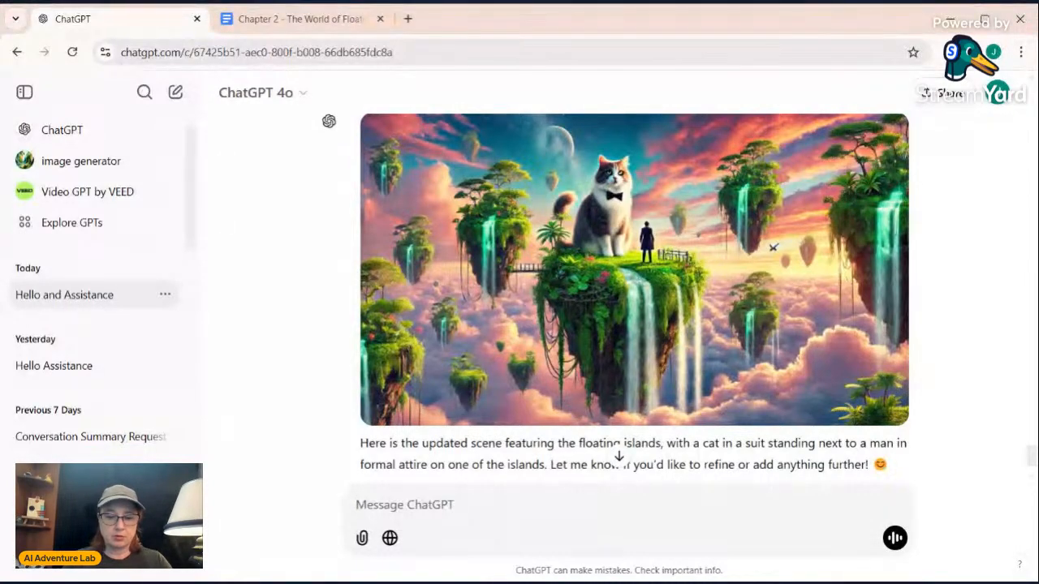
type("Please ")
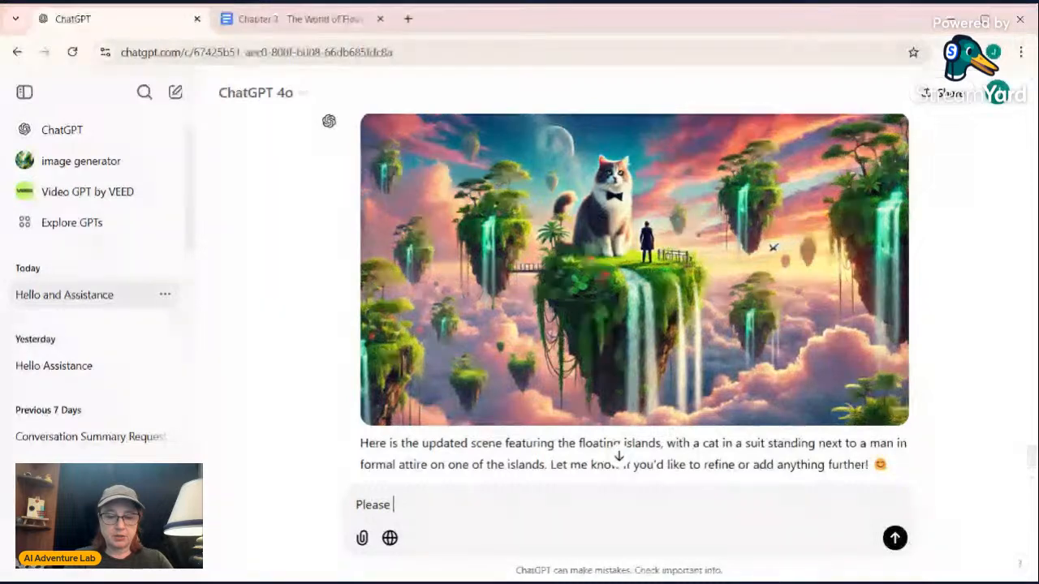
type("make the cat in a ")
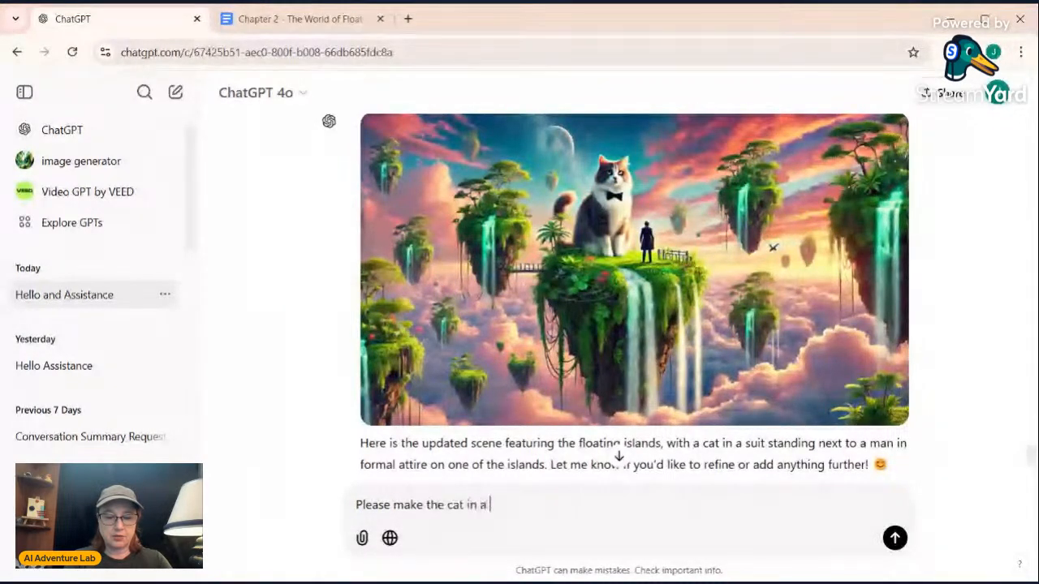
type("suit small")
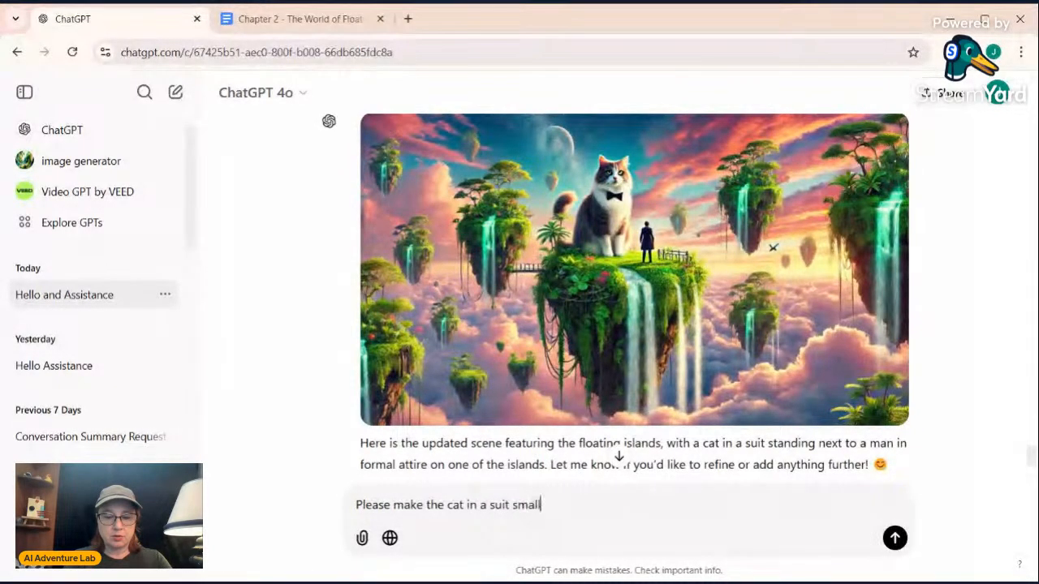
type("er than the man")
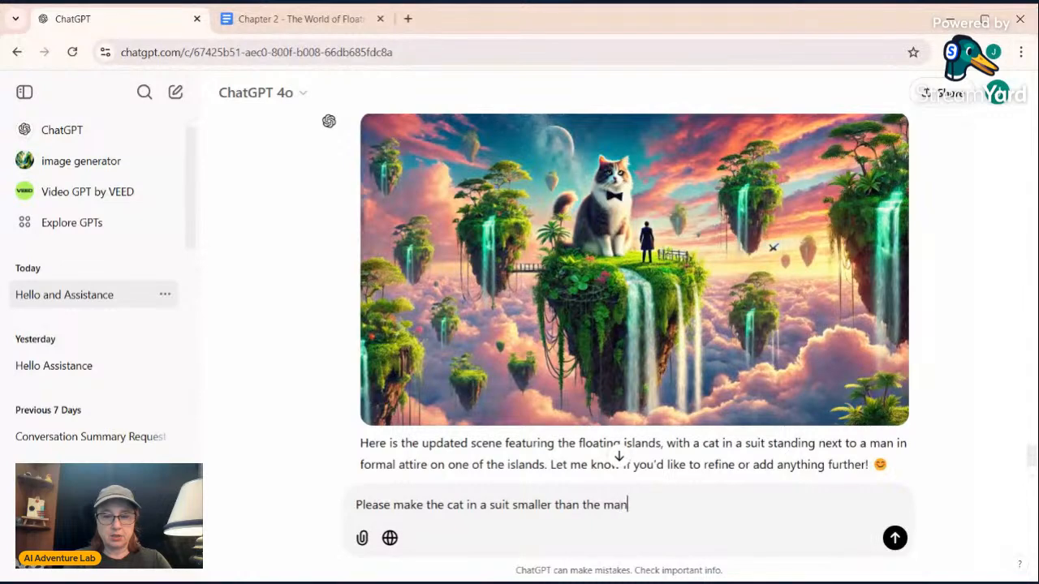
key("Return")
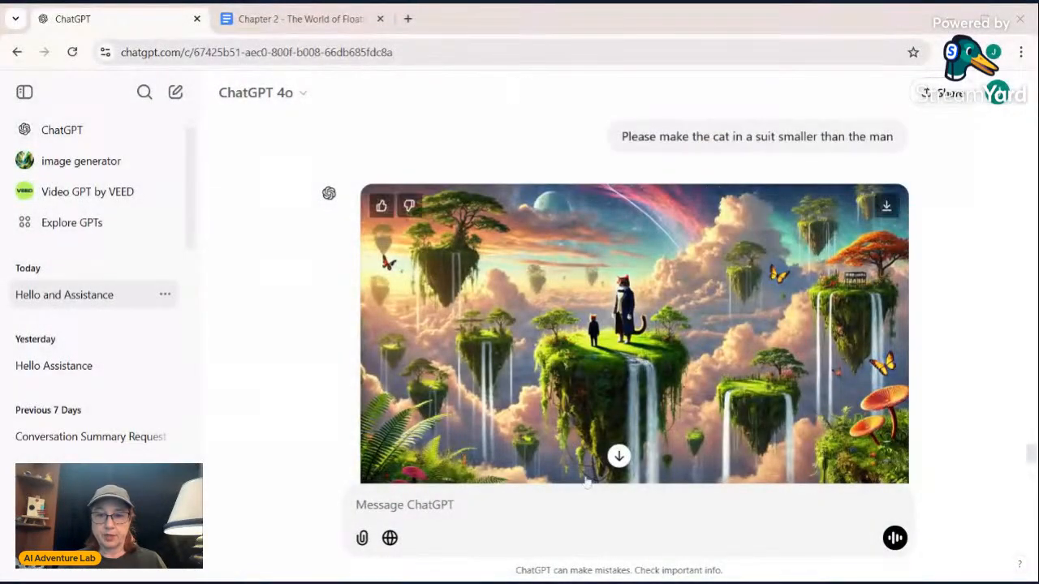
Review the updated image and send the correction "The taller figure should be a man not another cat"
scroll(536, 365, "down", 3)
scroll(498, 299, "up", 2)
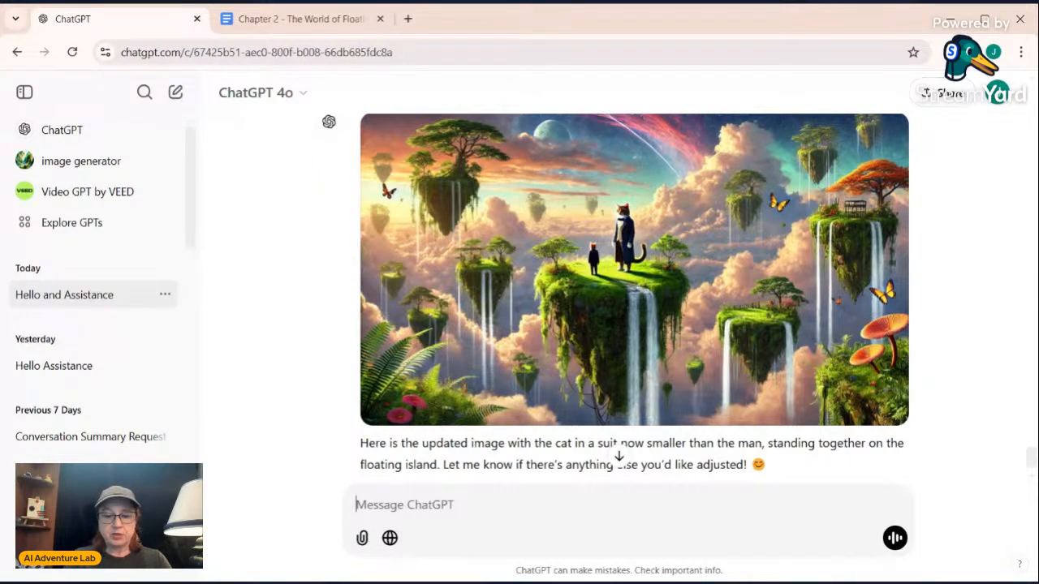
type("The ")
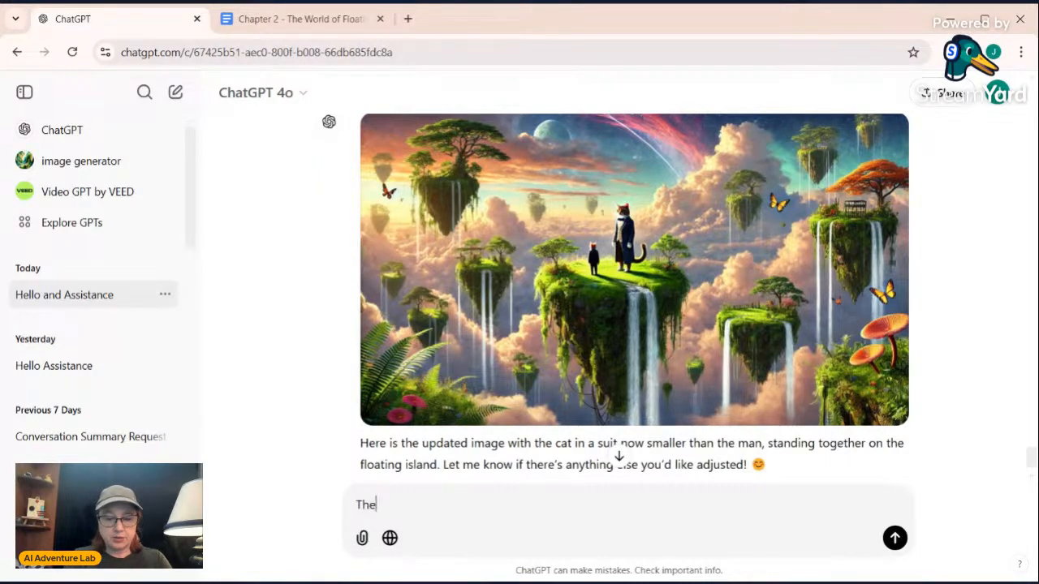
type("taller fi")
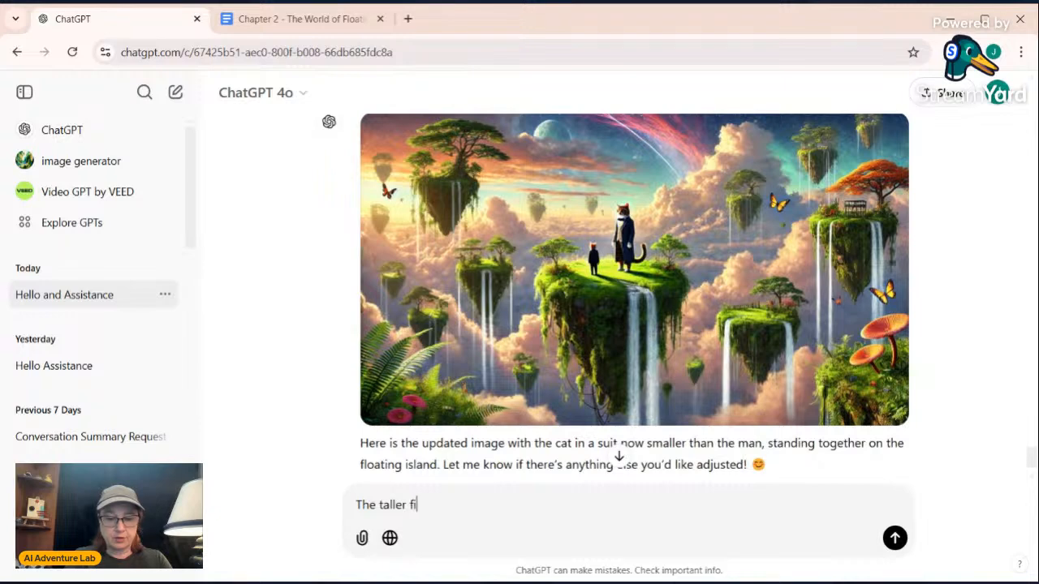
type("gure shou")
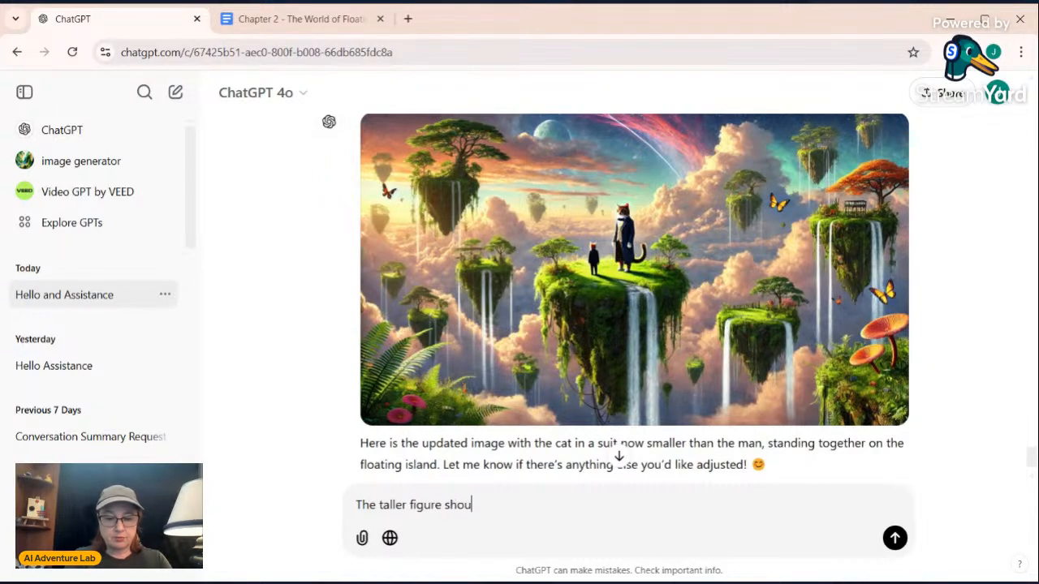
type("ld be a man n")
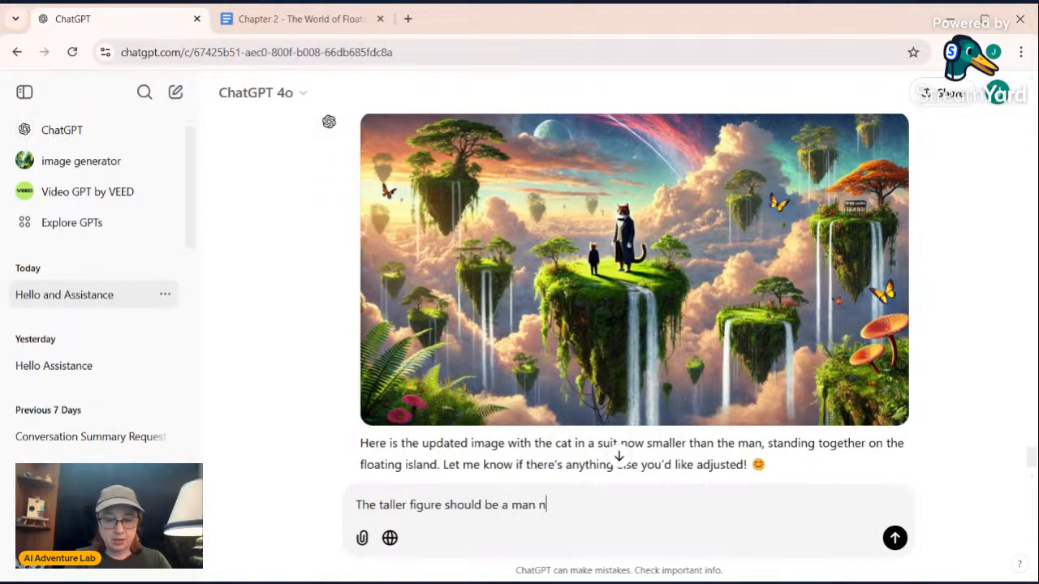
type("ot another cat")
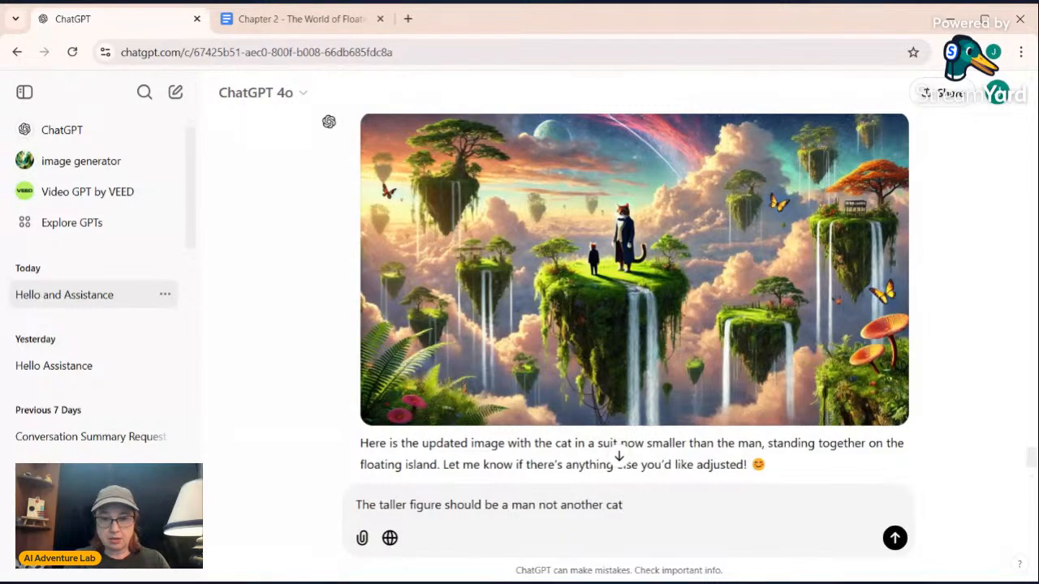
key("Return")
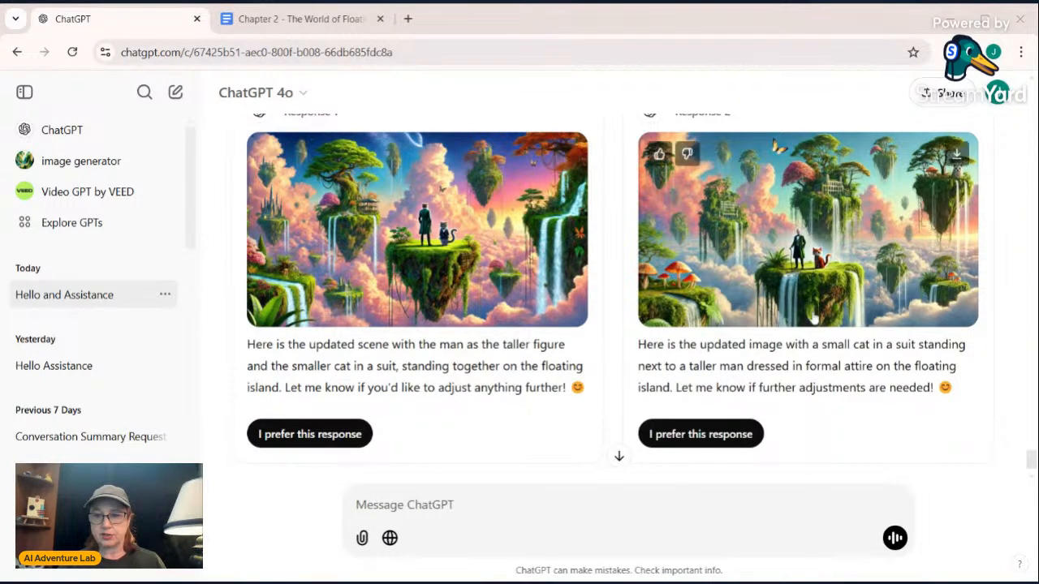
Enlarge the image from Response 2 and mark Response 1 as the preferred response
left_click(792, 276)
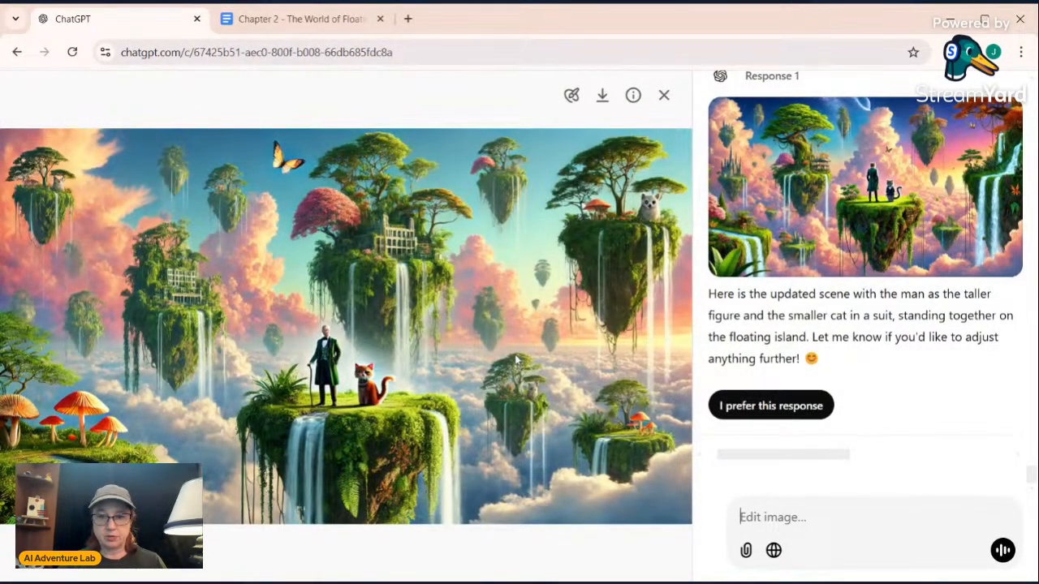
left_click(774, 408)
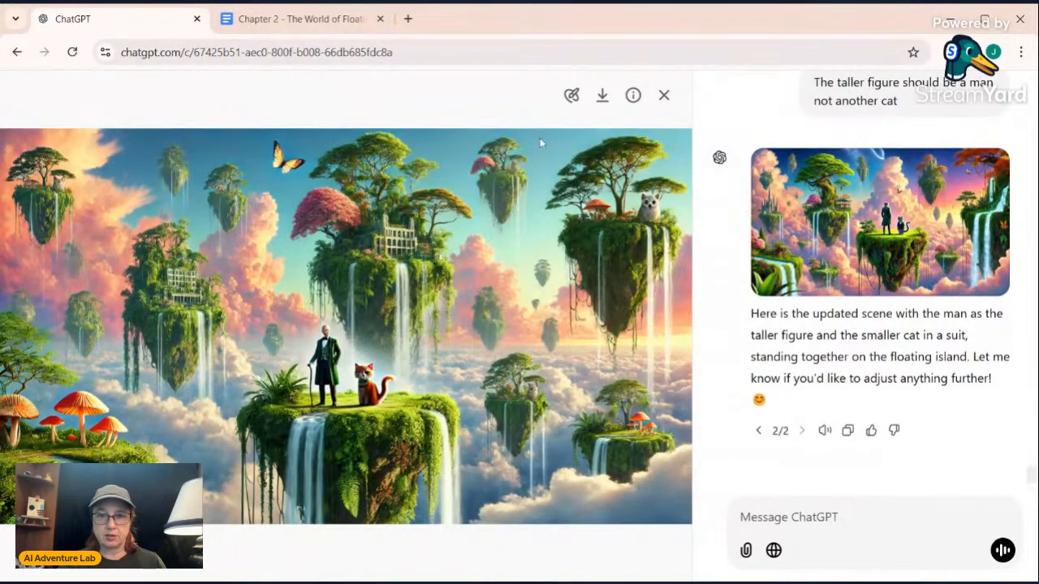
Start an area edit on the enlarged image, reduce the brush size, and mark the man's head
left_click(572, 95)
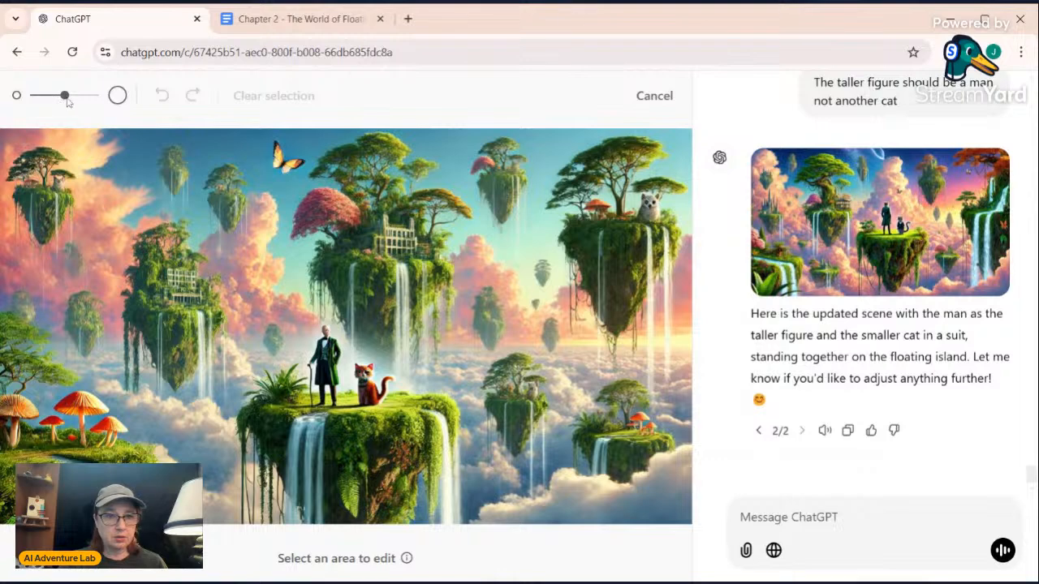
left_click_drag(64, 96, 35, 97)
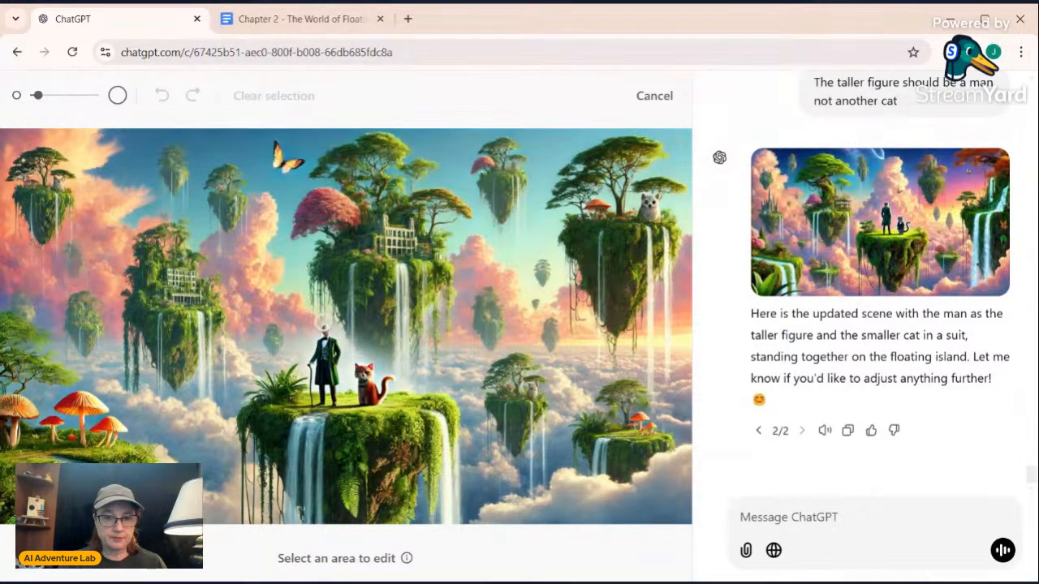
left_click(323, 326)
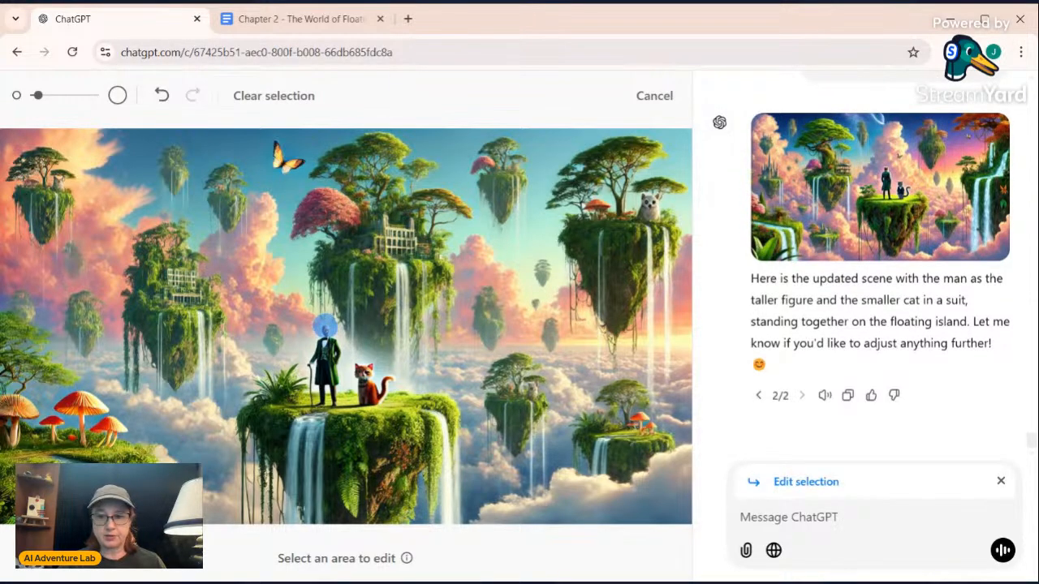
Send the edit request "add an eyeball for the mans head in the selection" for the marked area
type("add")
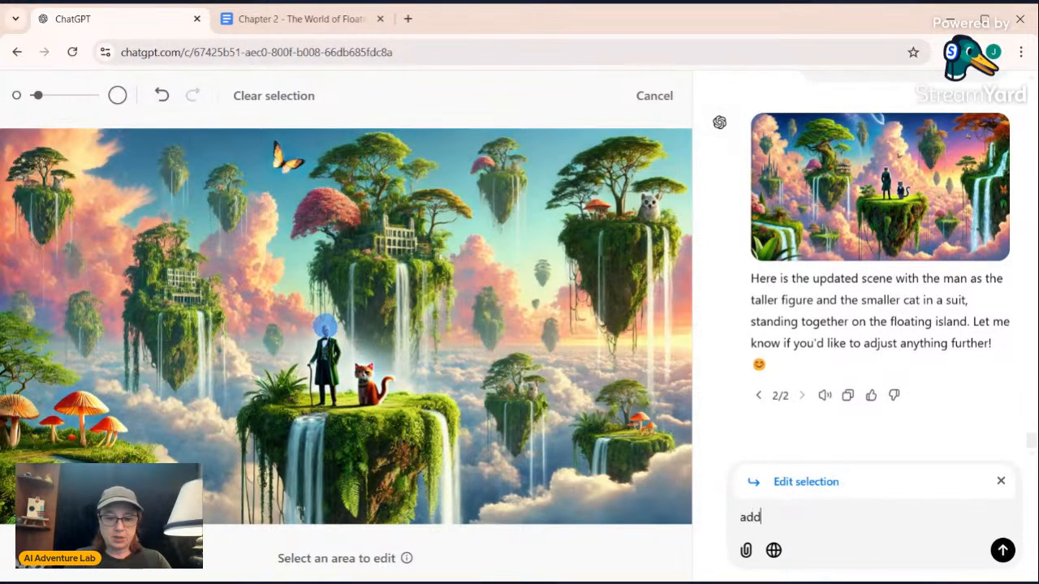
type(" an eyeba")
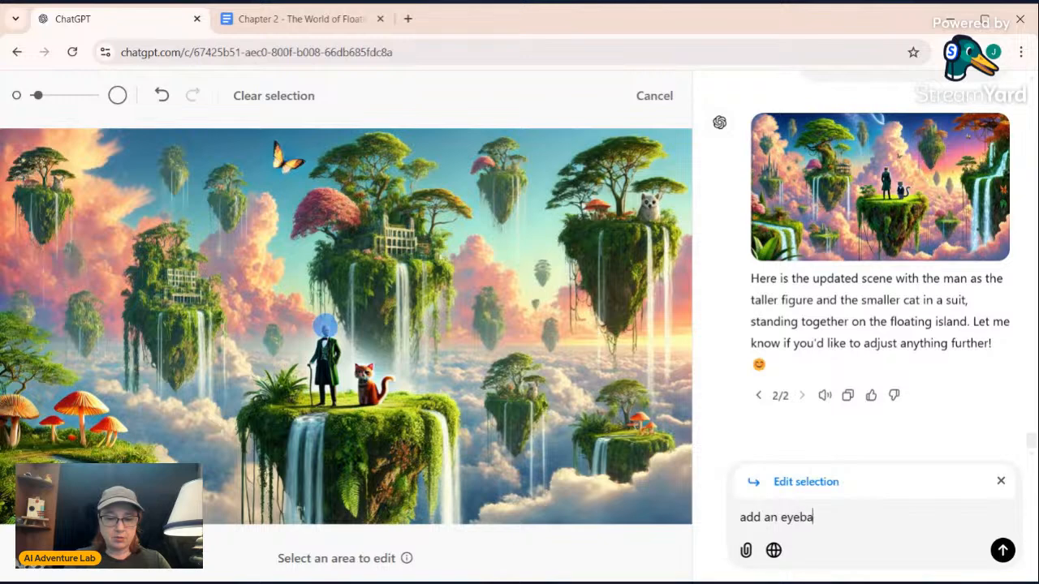
type("ll f")
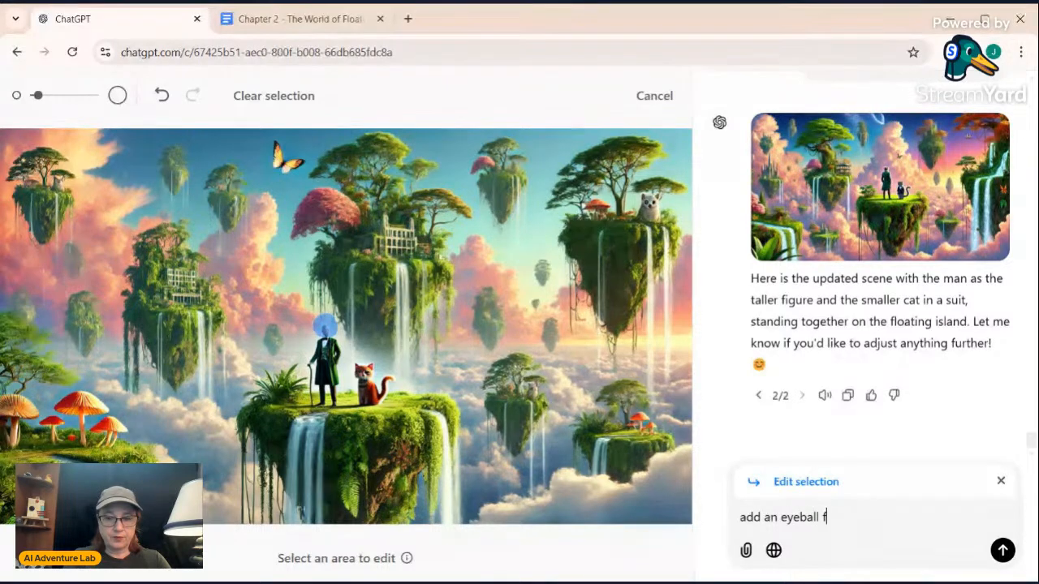
type("or the m")
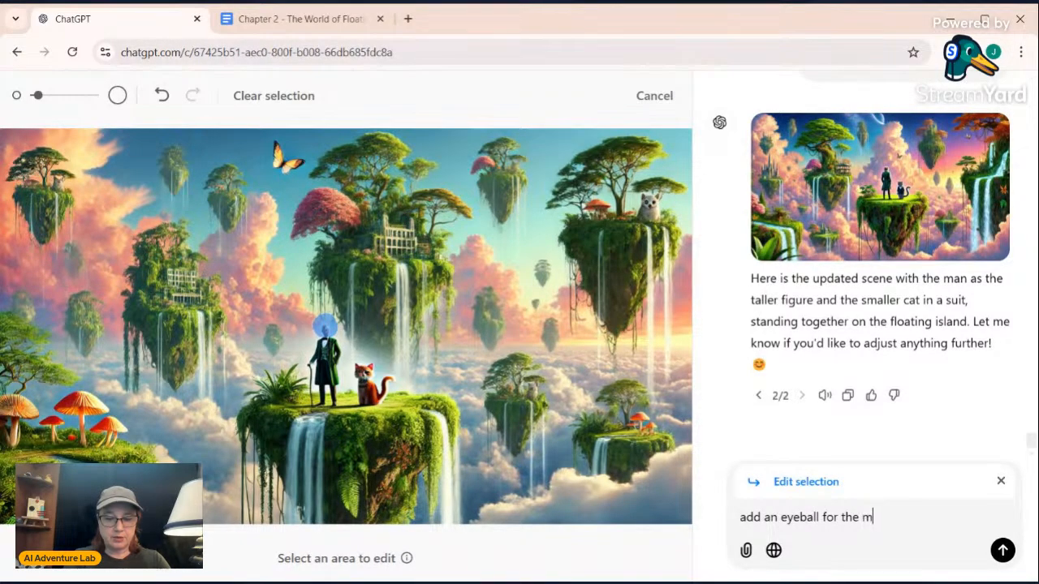
type("ans head ")
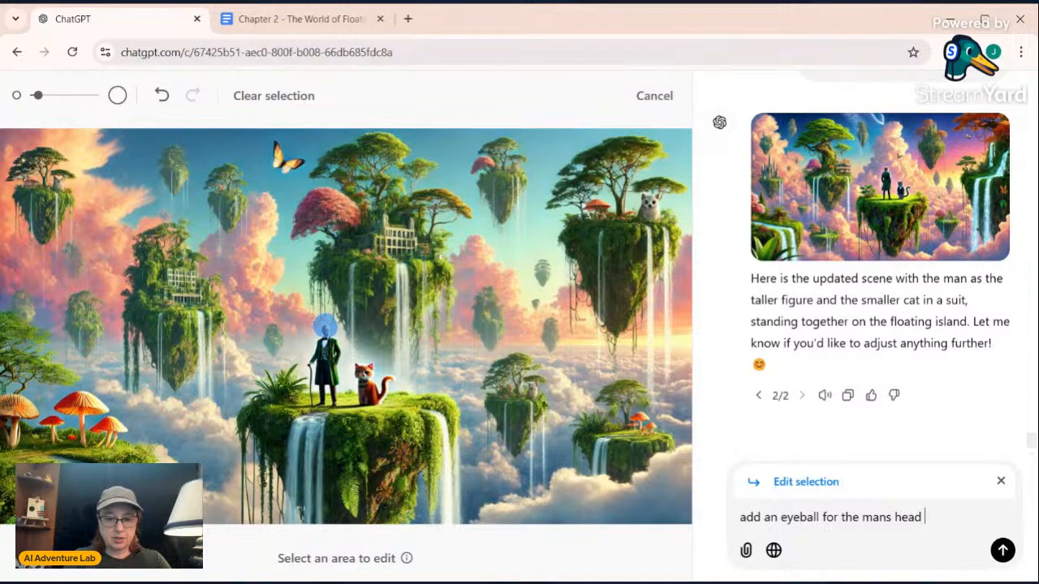
type("in the selection")
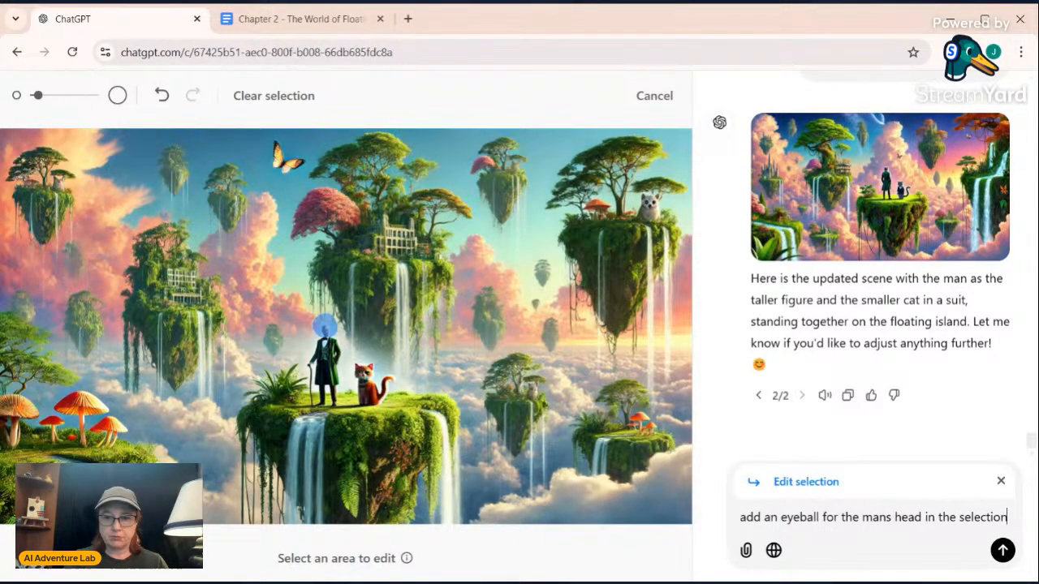
key("Return")
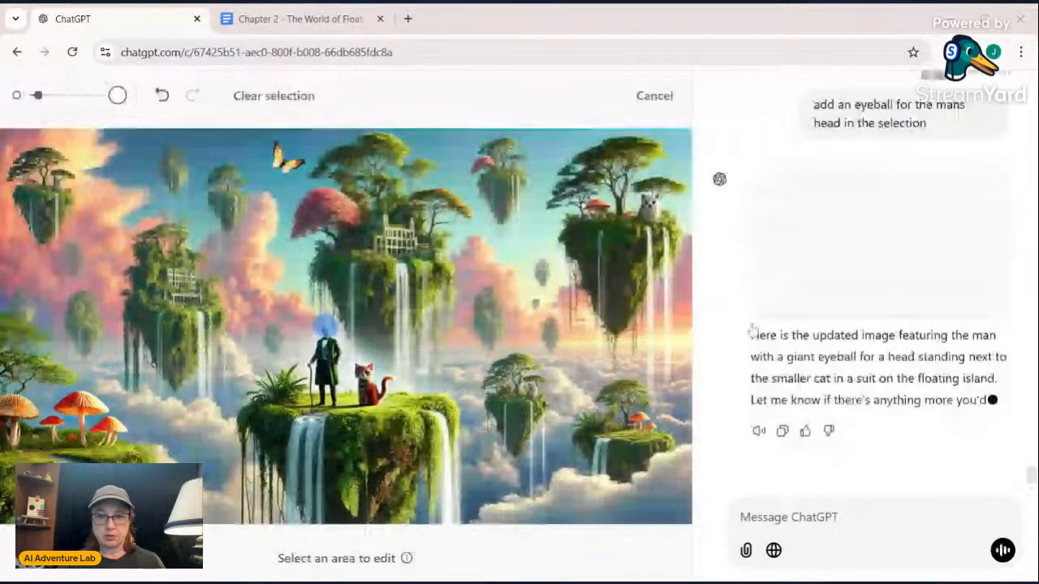
Open the newly edited image and mark the area above the man's collar with a smaller selection brush
left_click(846, 239)
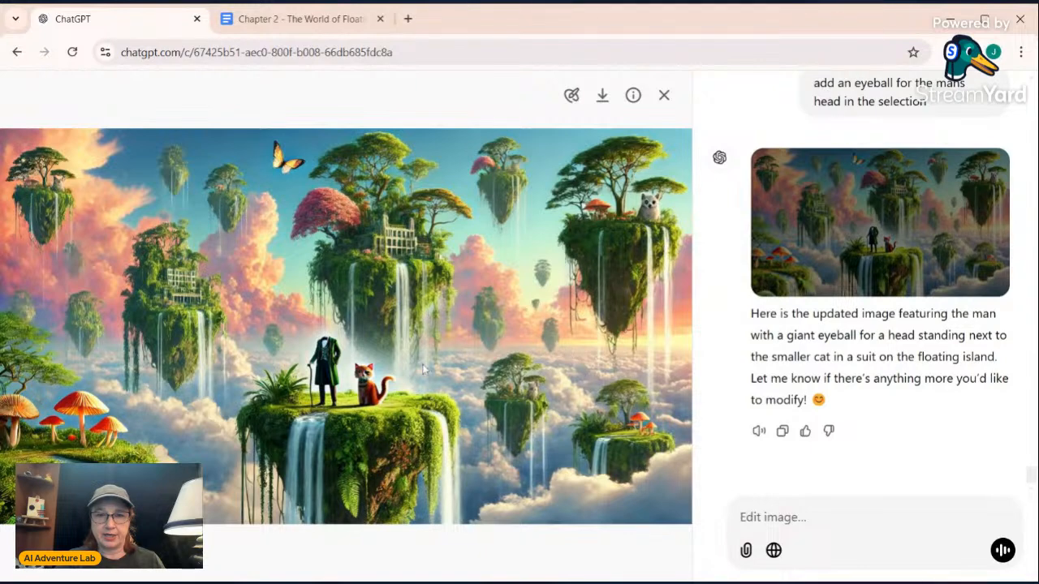
left_click(571, 94)
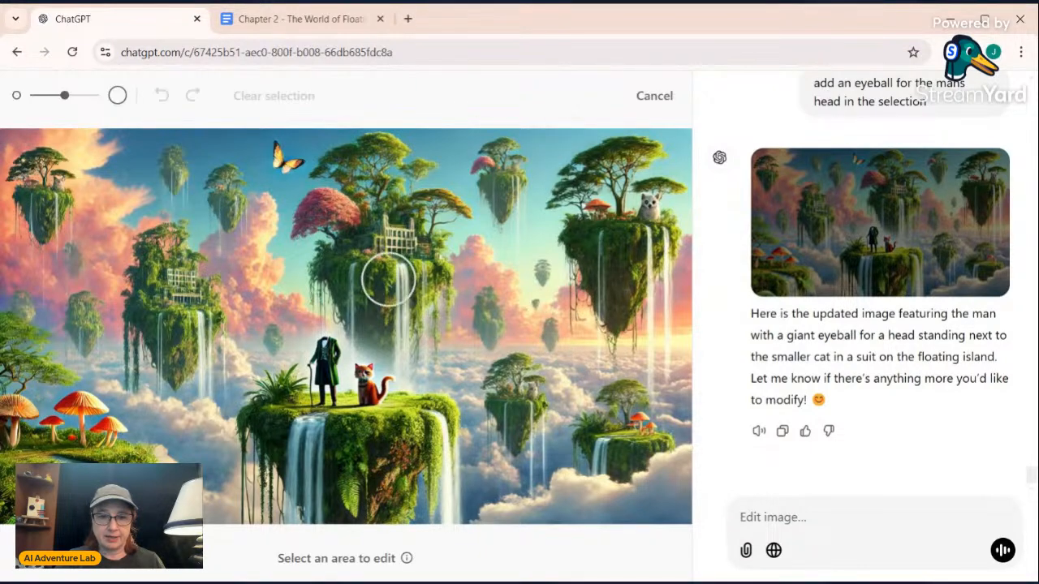
left_click_drag(65, 96, 40, 96)
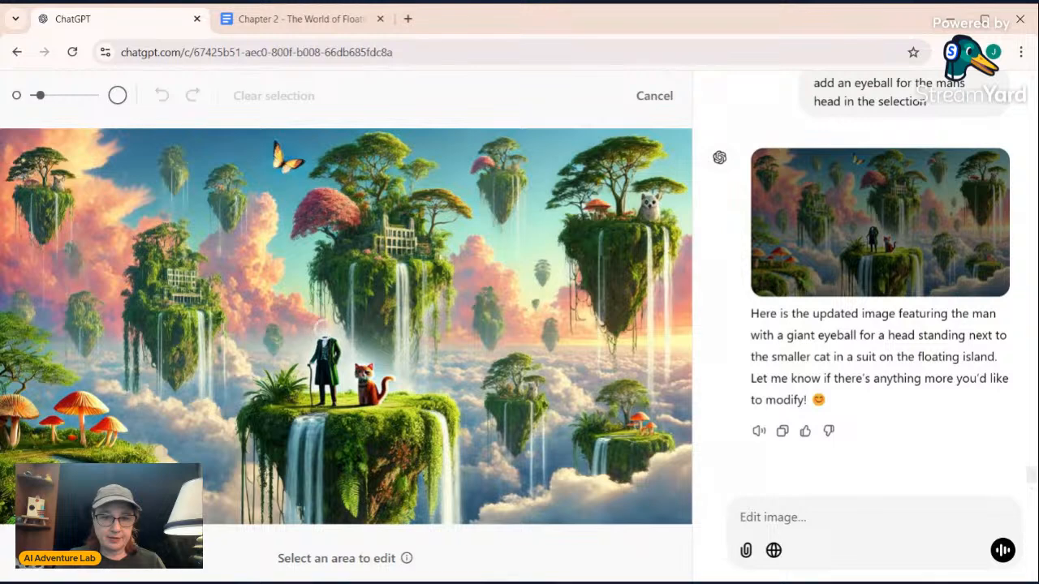
left_click_drag(320, 322, 325, 336)
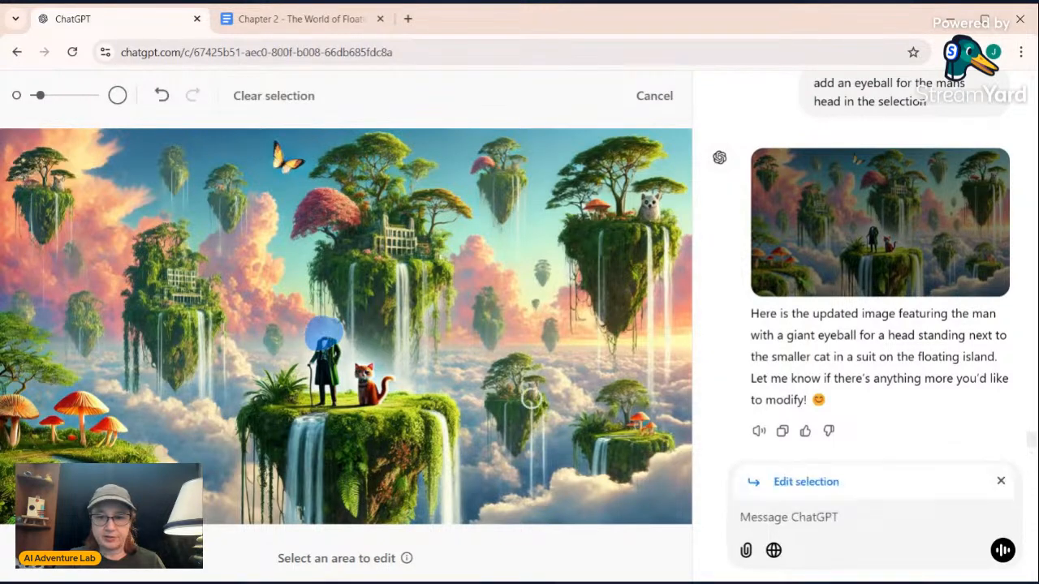
Write the edit request for the marked area, reword it as "add a realistic eyeball in the selection", and send it
type("a")
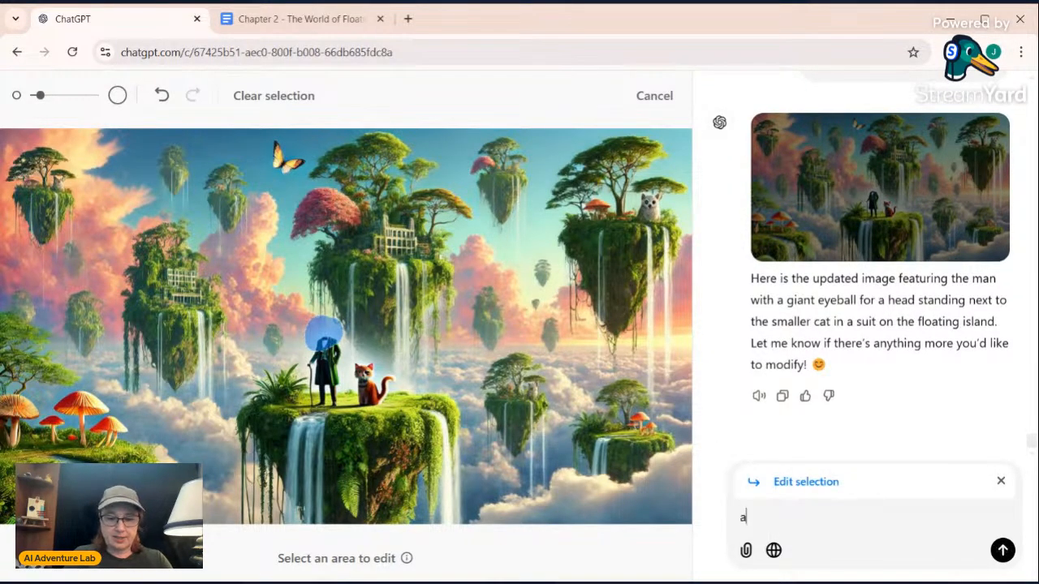
type("dd an eyeball ")
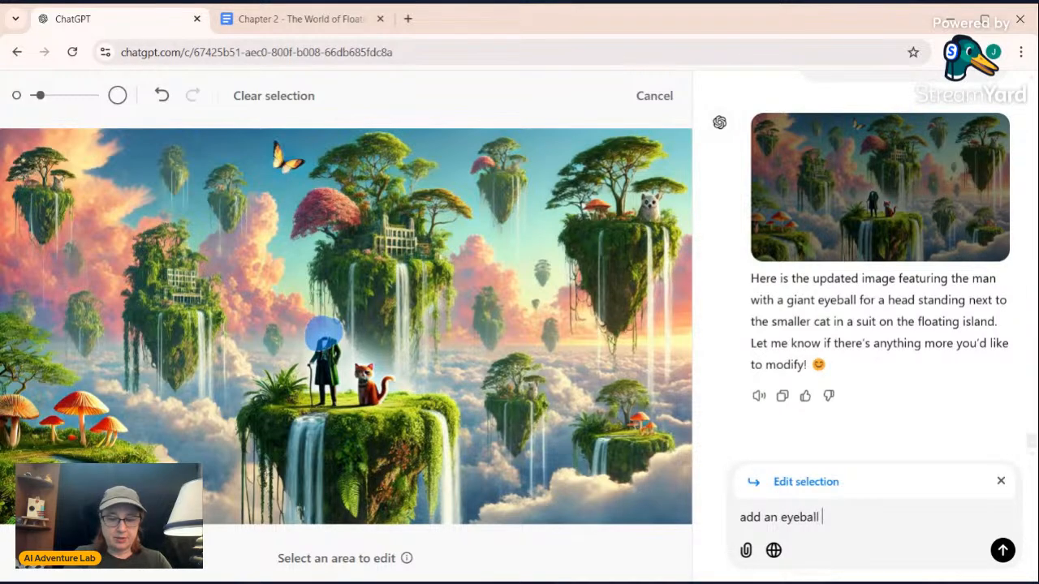
type("in the selec")
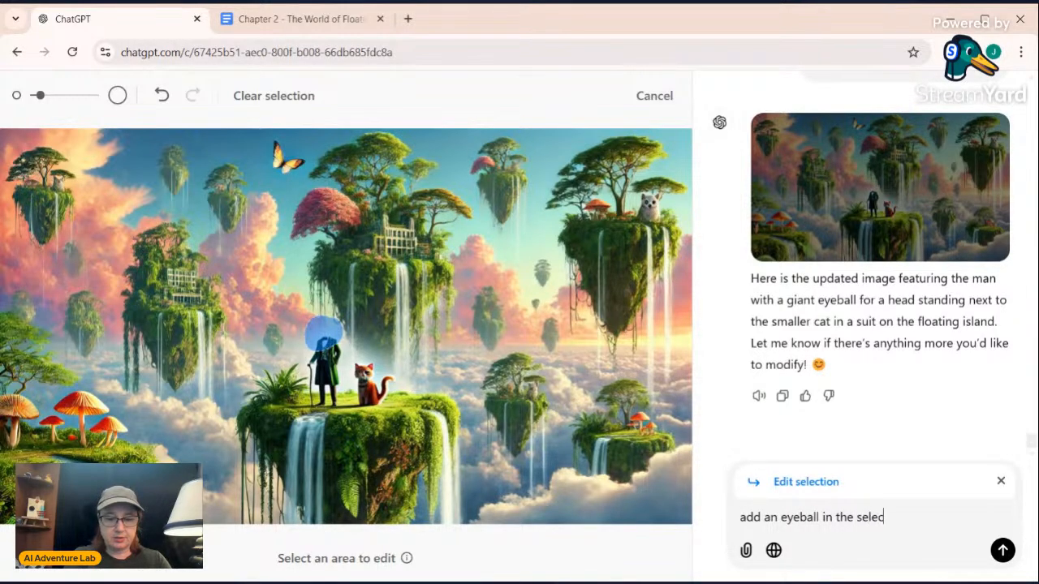
type("tion")
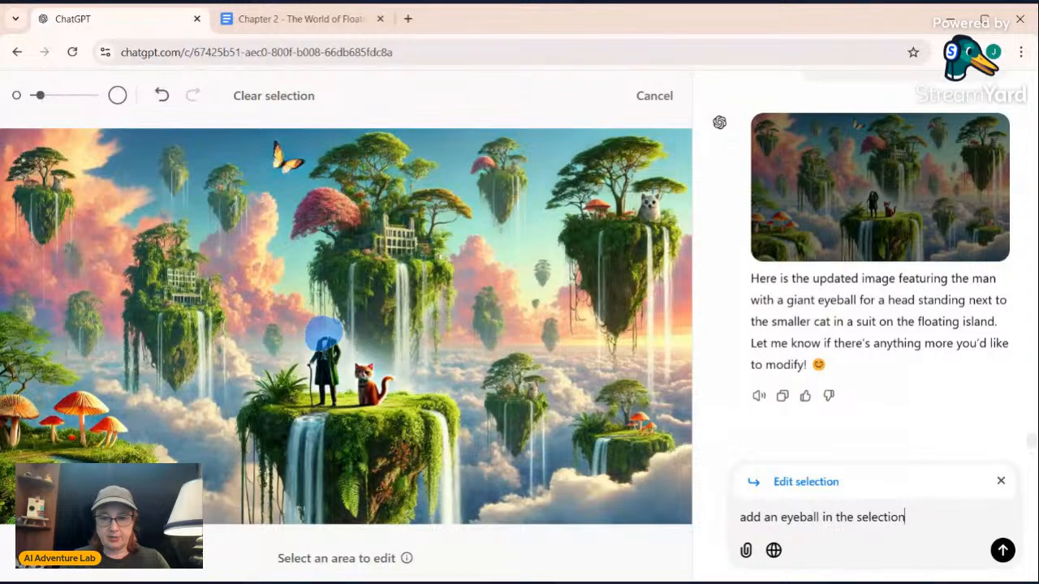
left_click(777, 517)
type("reali")
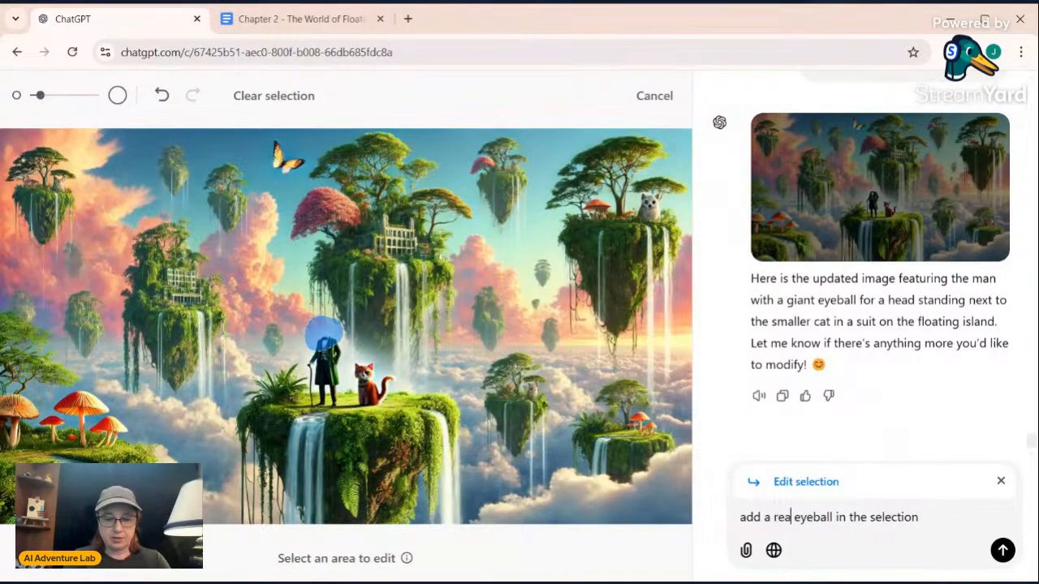
type("stic")
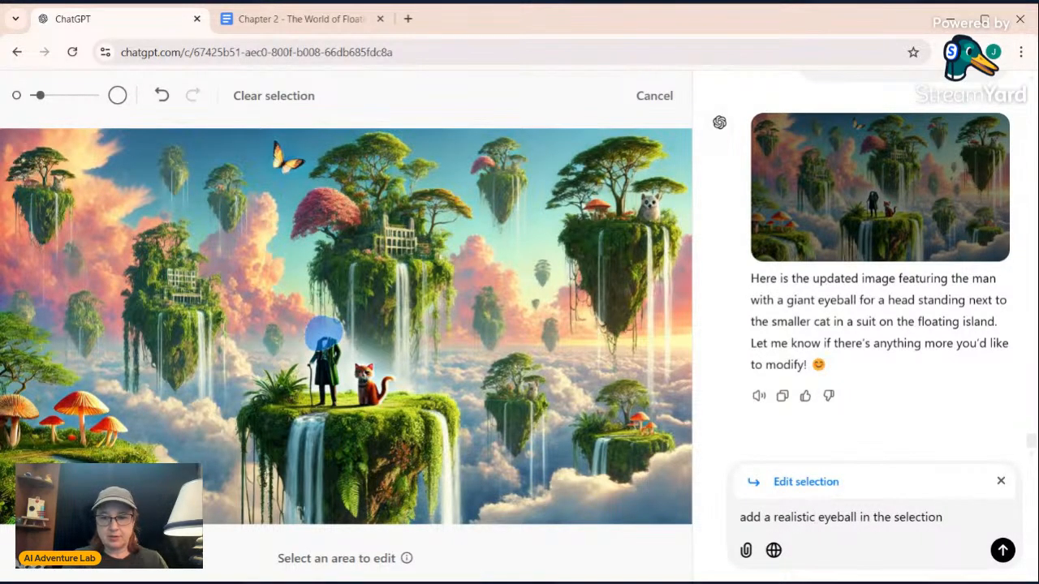
key("Return")
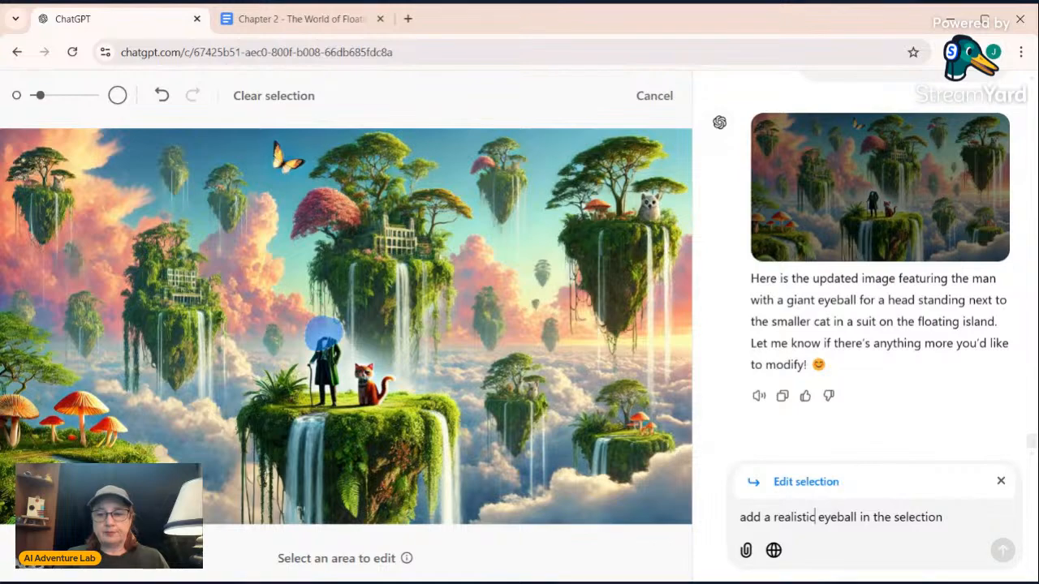
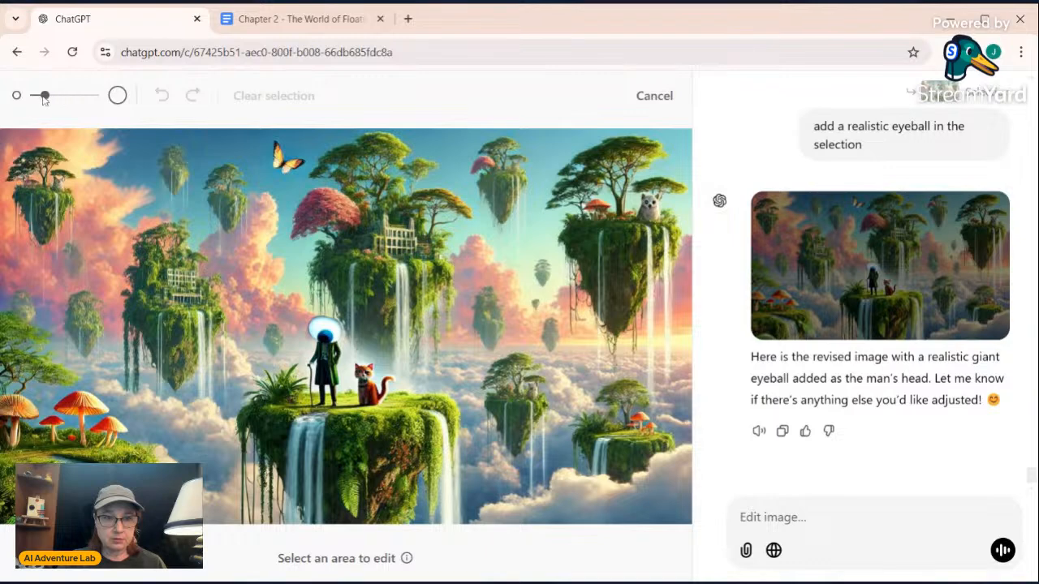
Mark the man's eyeball head in the image and send the edit request "Please make the eyeball more realistic"
mouse_move(325, 327)
left_mouse_down()
mouse_move(313, 330)
mouse_move(323, 327)
left_mouse_up()
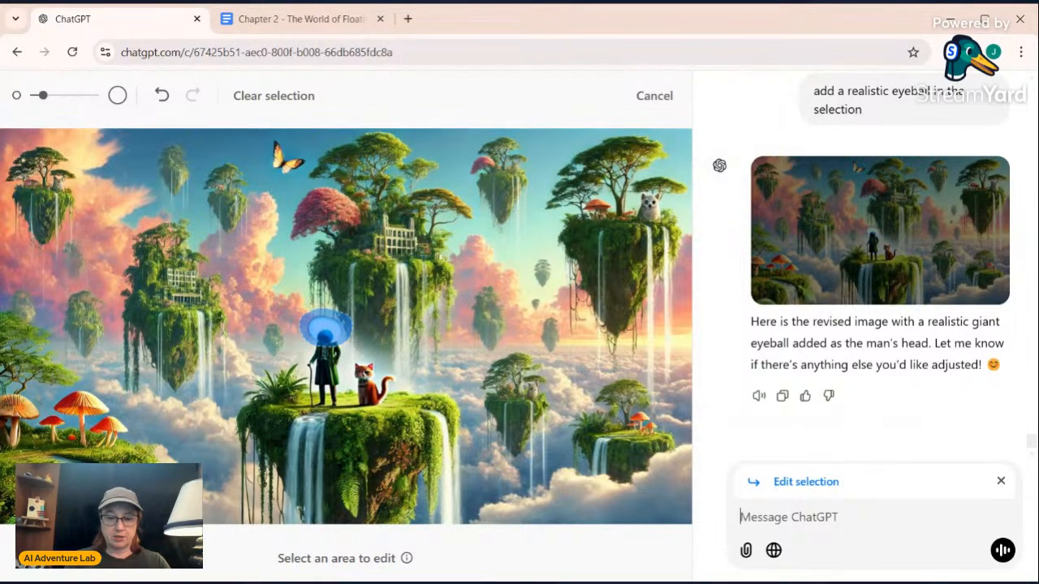
type("Please m")
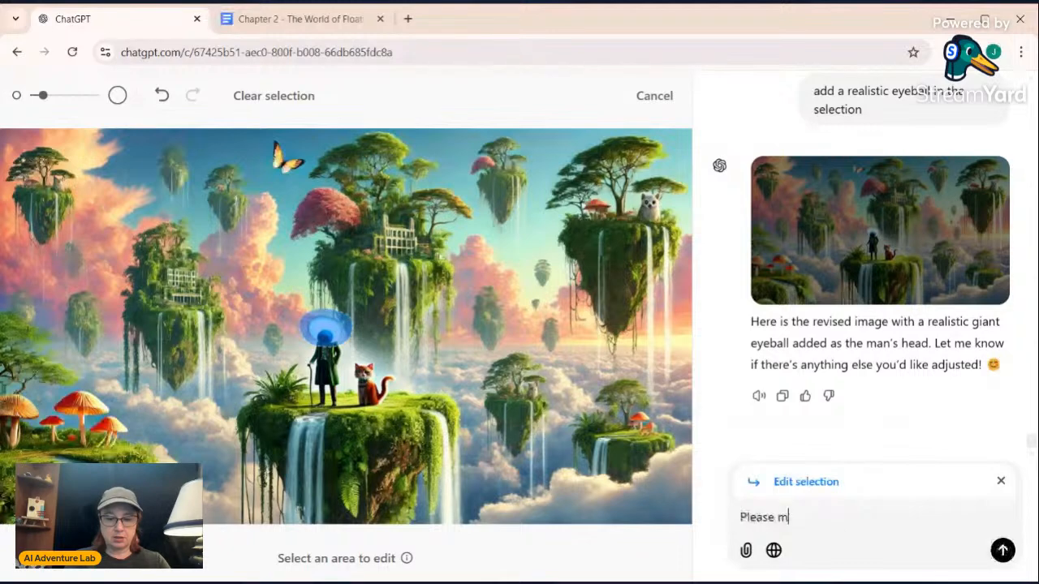
type("ake the eyeba")
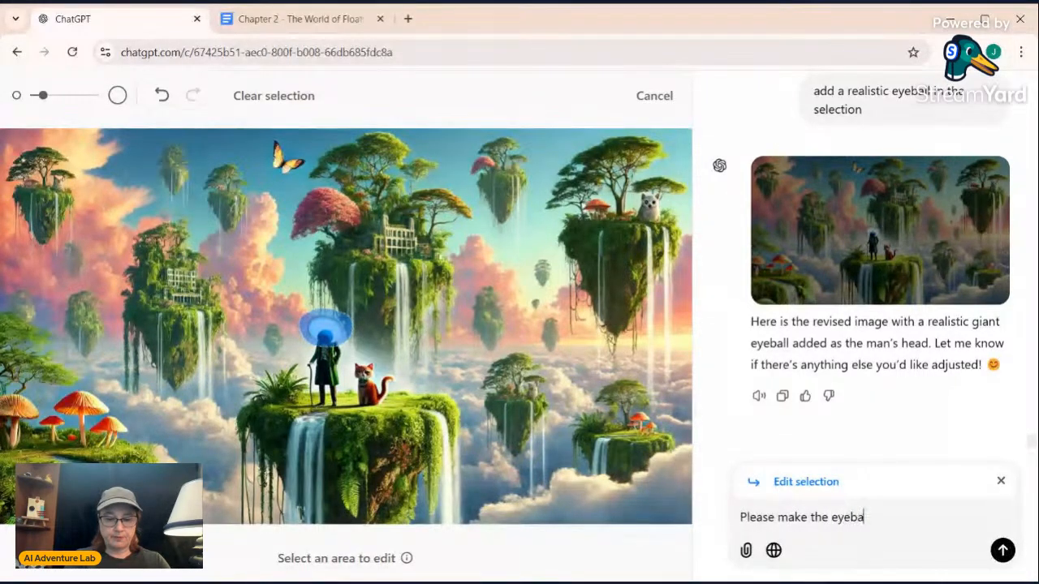
type("ll more realistic")
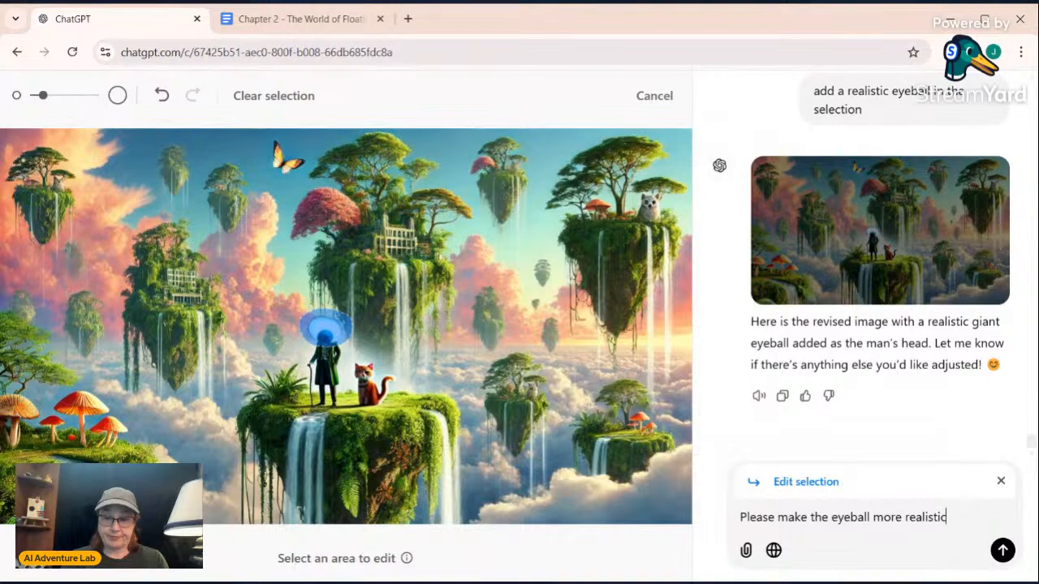
key("Return")
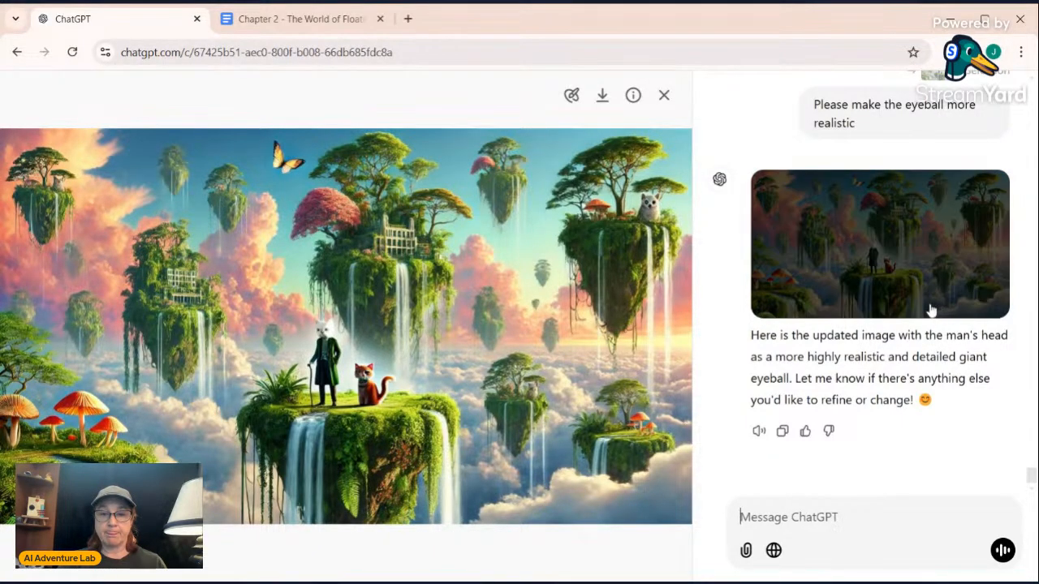
Start an area edit on the newly edited image, reduce the brush size, and mark the man's head
left_click(570, 95)
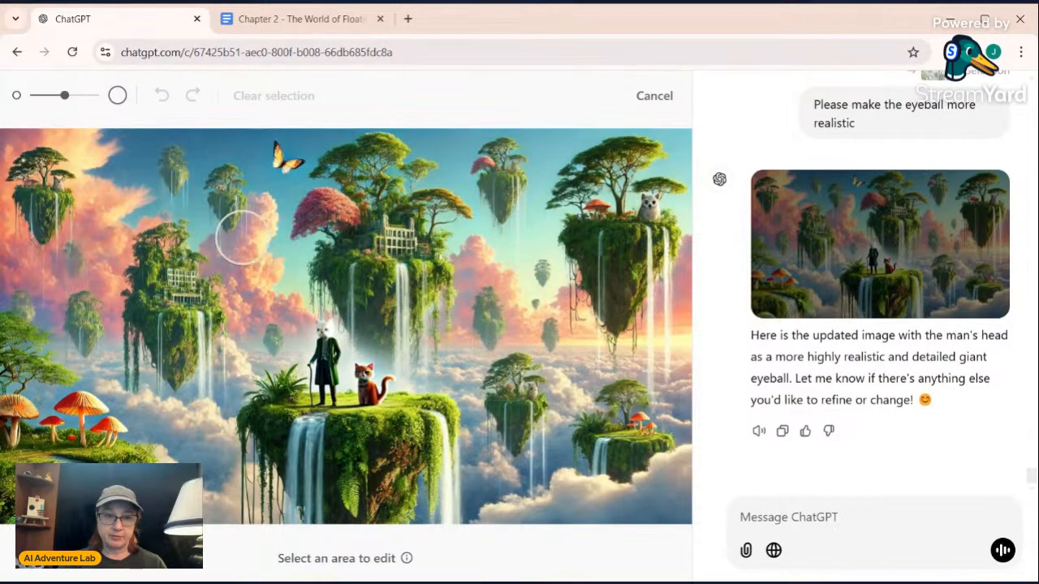
left_click_drag(67, 97, 42, 96)
left_click_drag(326, 325, 326, 325)
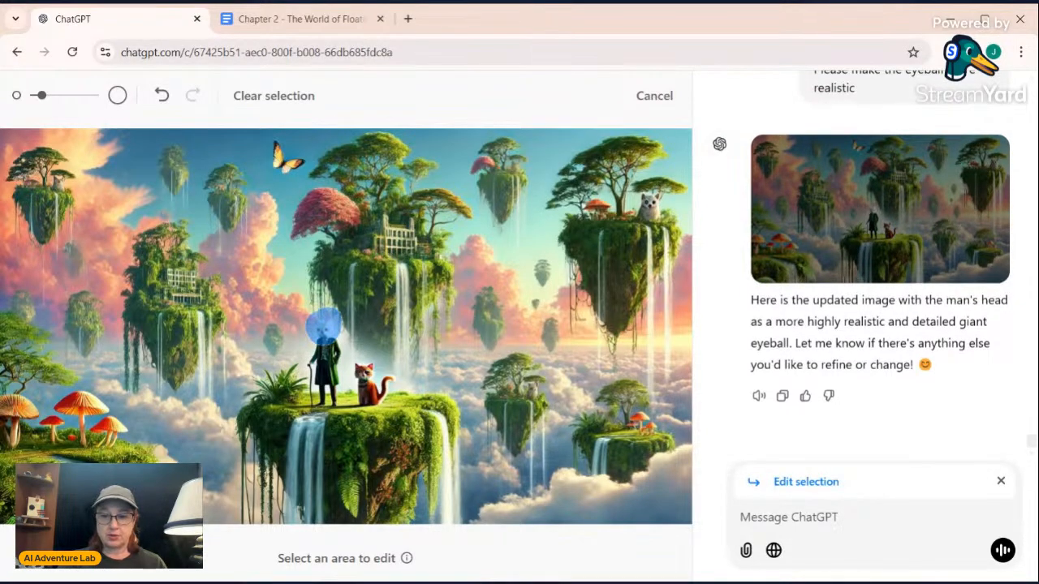
Send the edit request "Put an eyeball in the selection" for the marked area, and close the enlarged view after opening the resulting image
type("Put an")
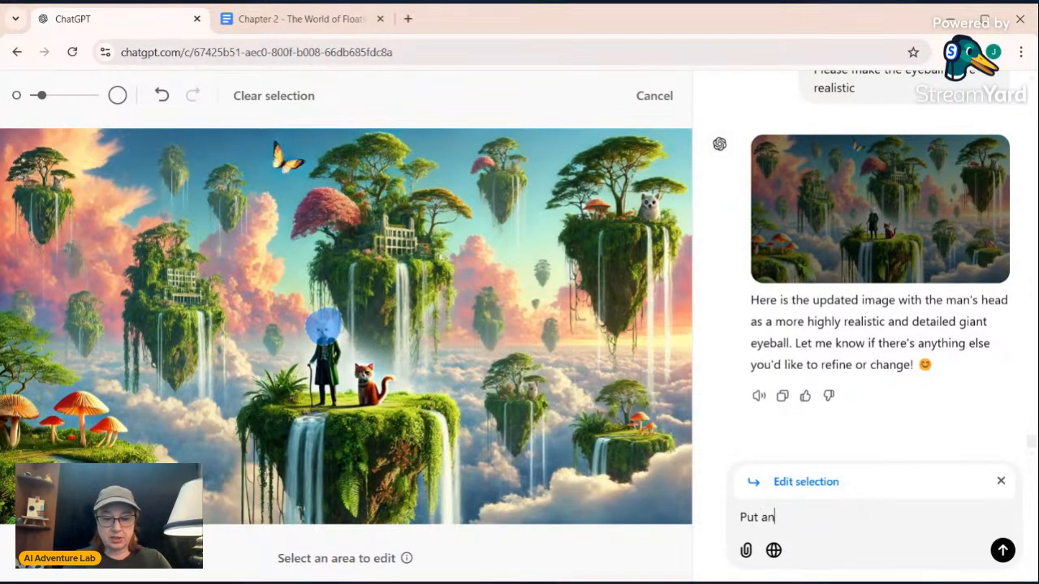
type(" eyebal")
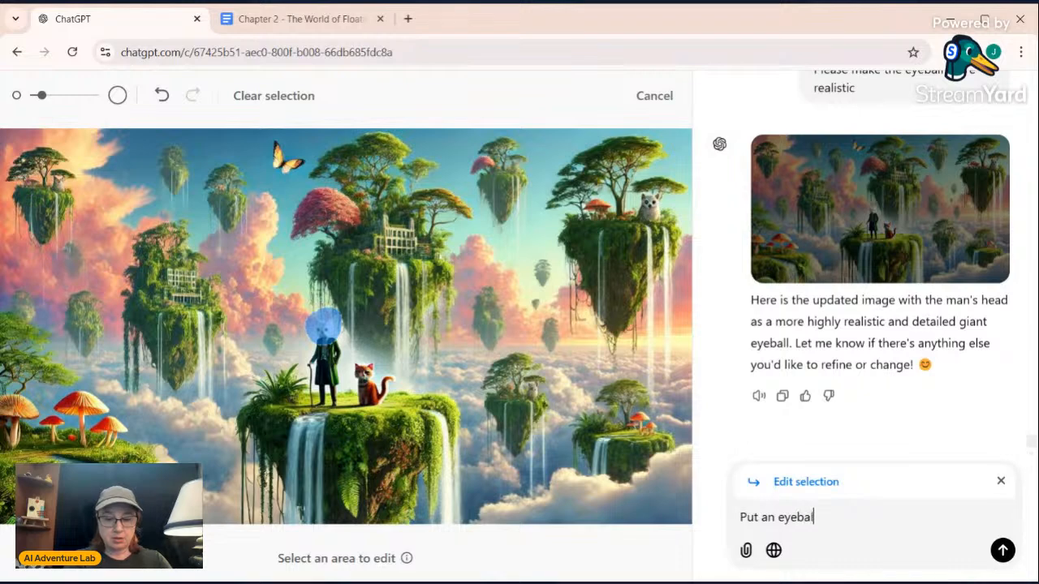
type("l in the se")
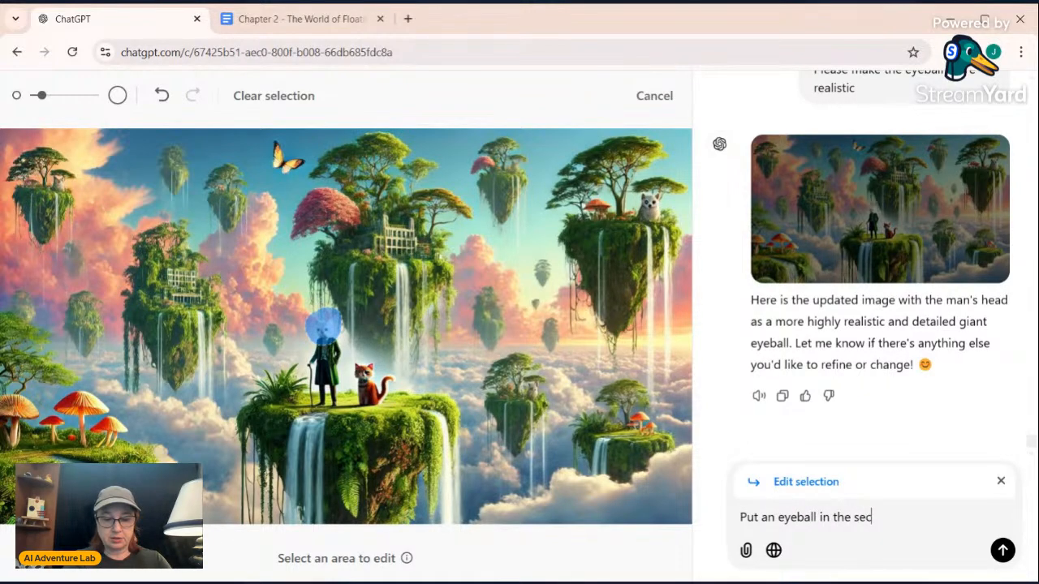
type("lectio")
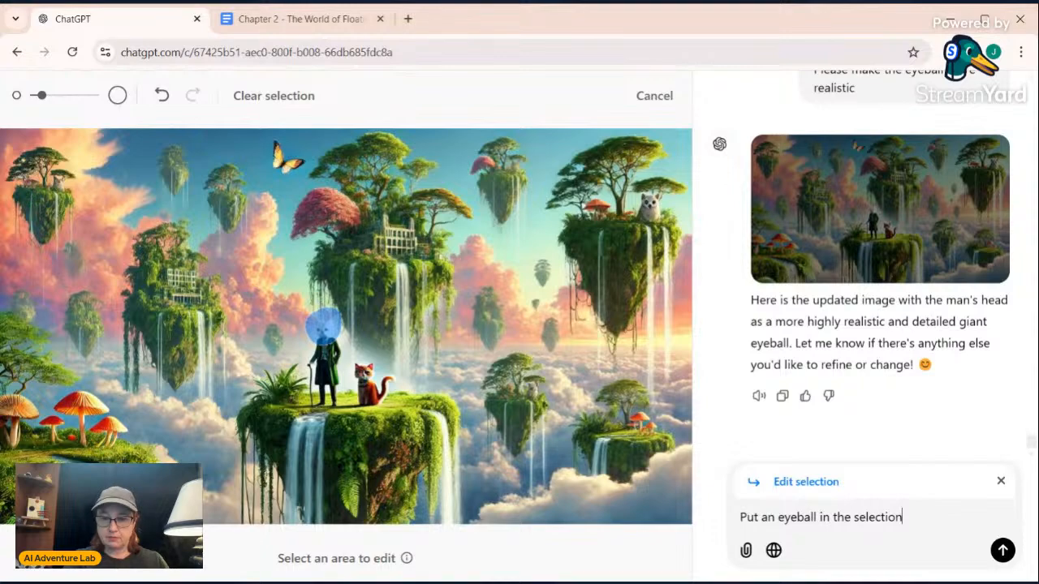
type("n")
key("Return")
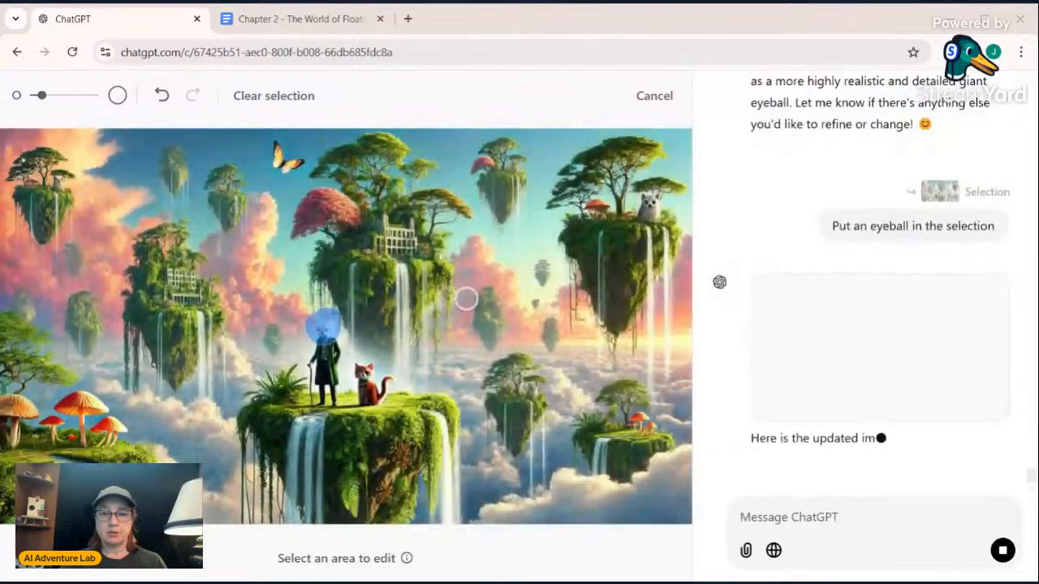
left_click(876, 272)
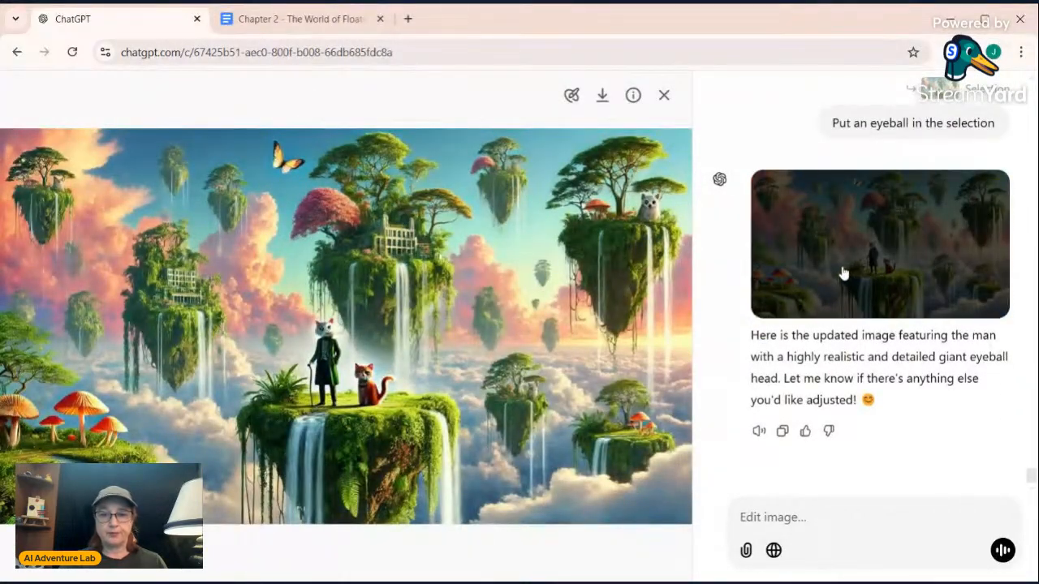
left_click(664, 95)
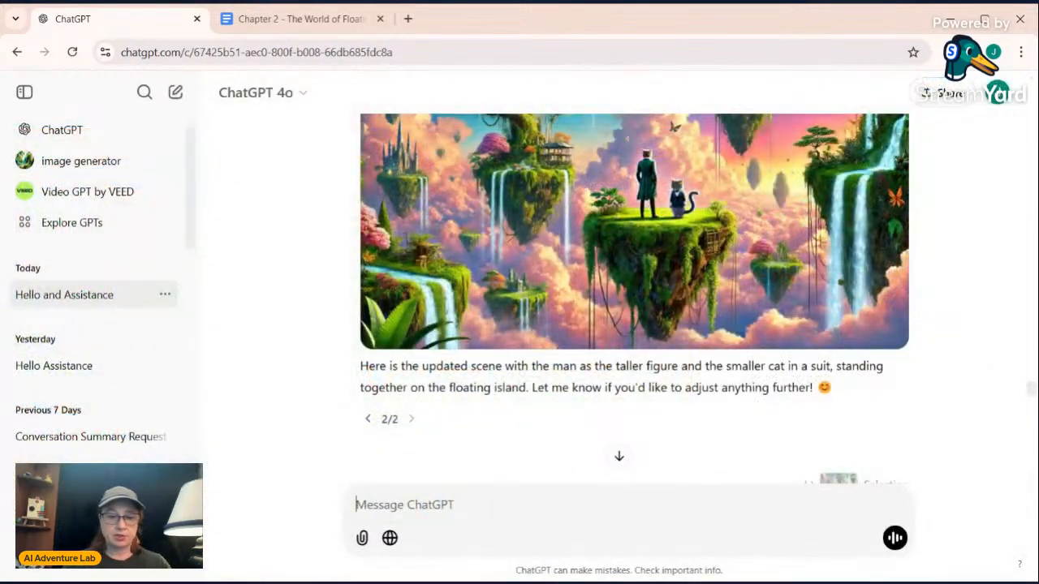
type("p")
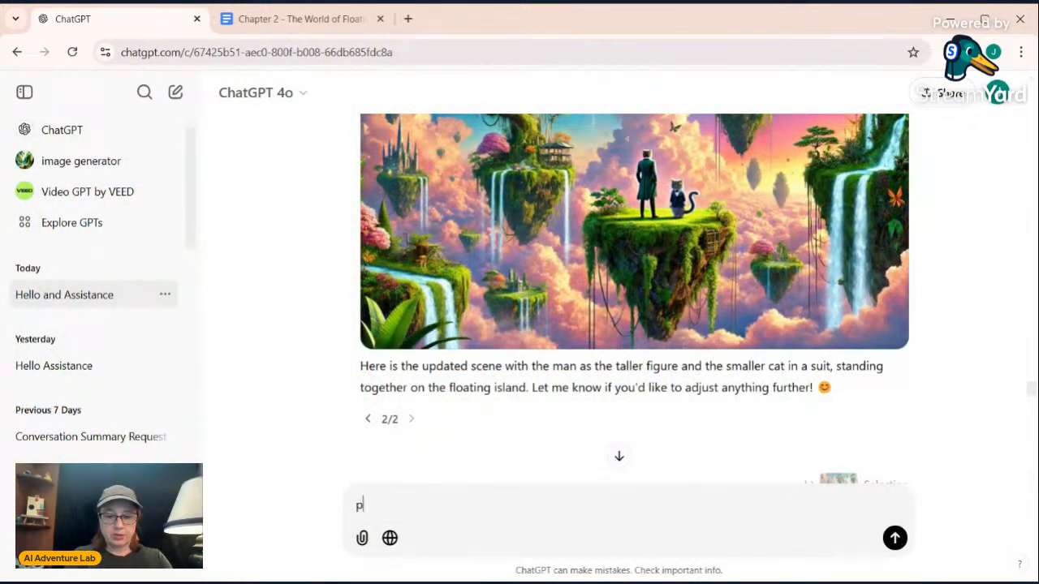
type("lease")
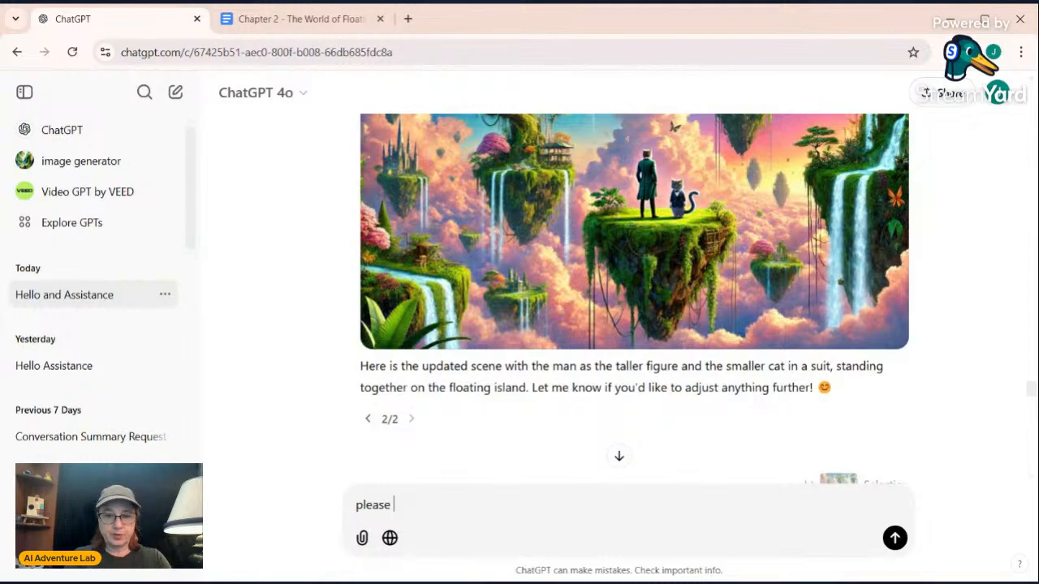
key("BackSpace")
key("BackSpace")
key("BackSpace")
key("BackSpace")
key("BackSpace")
key("BackSpace")
key("BackSpace")
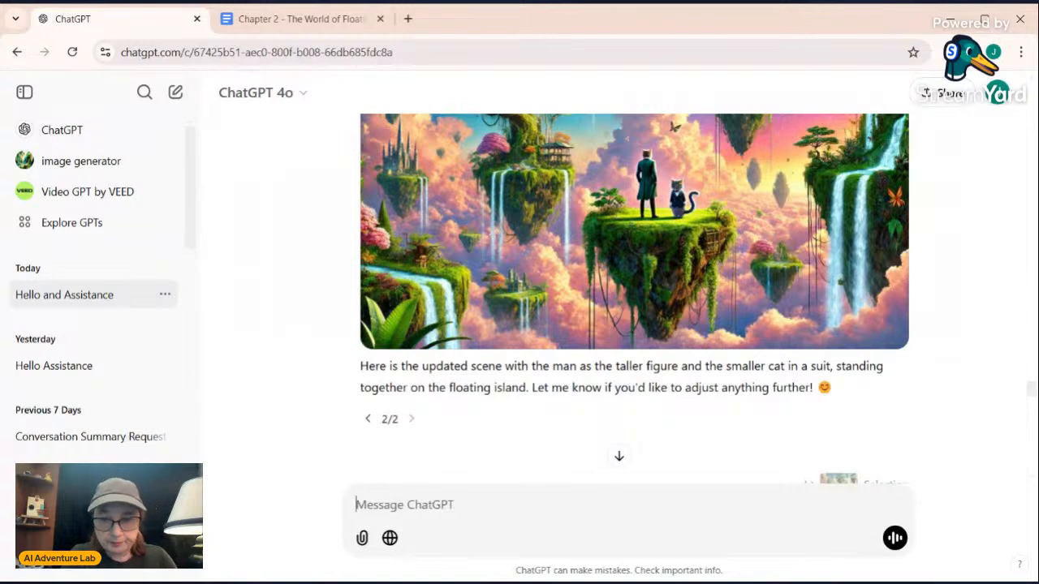
Send the prompt "make a landscape with floating islands with a cat wearing a suit and a man that has a large eyeball instead of a head"
type("mak")
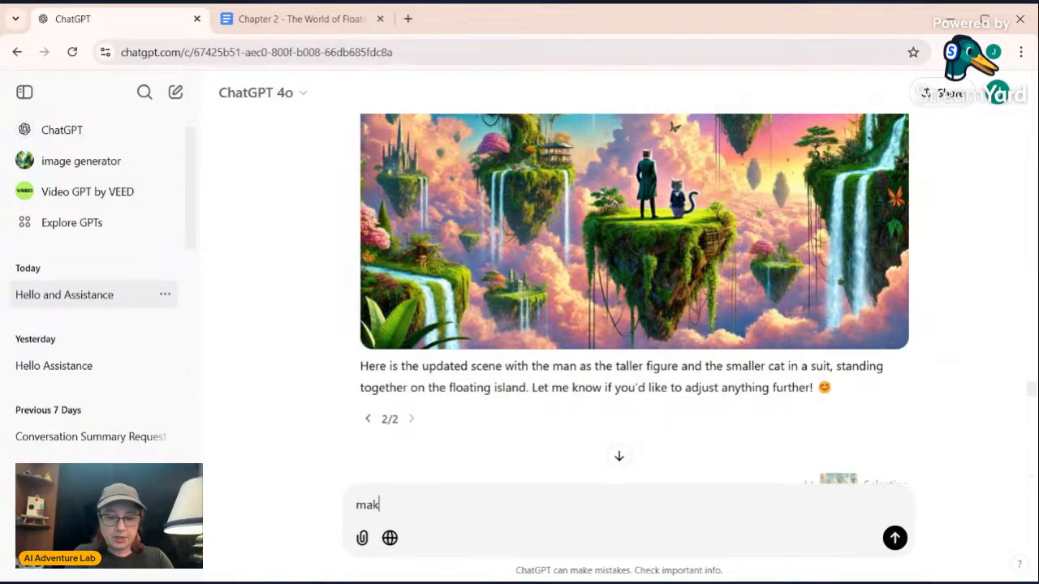
type("e a land")
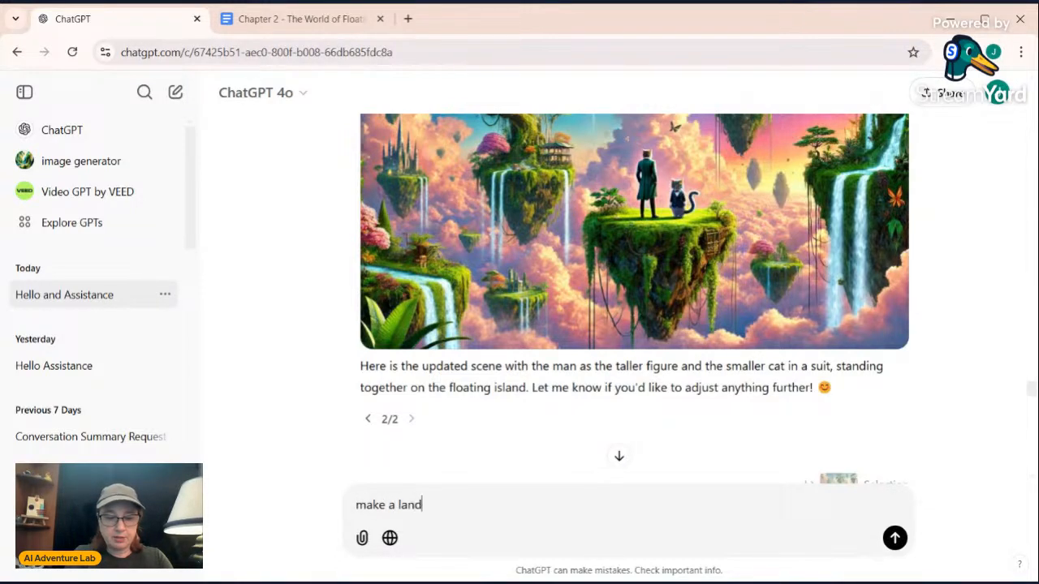
type("scape ")
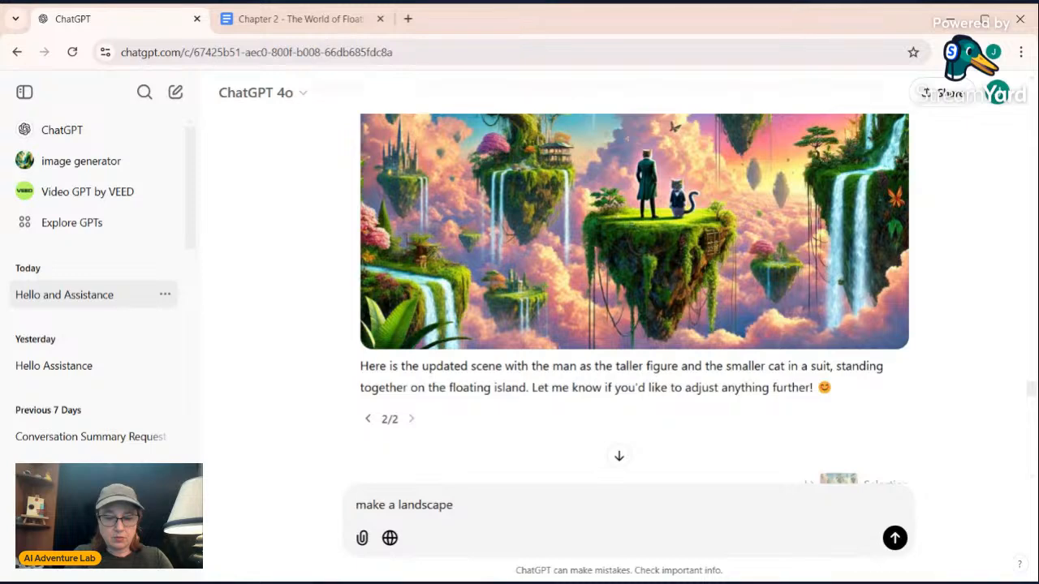
type("with floati")
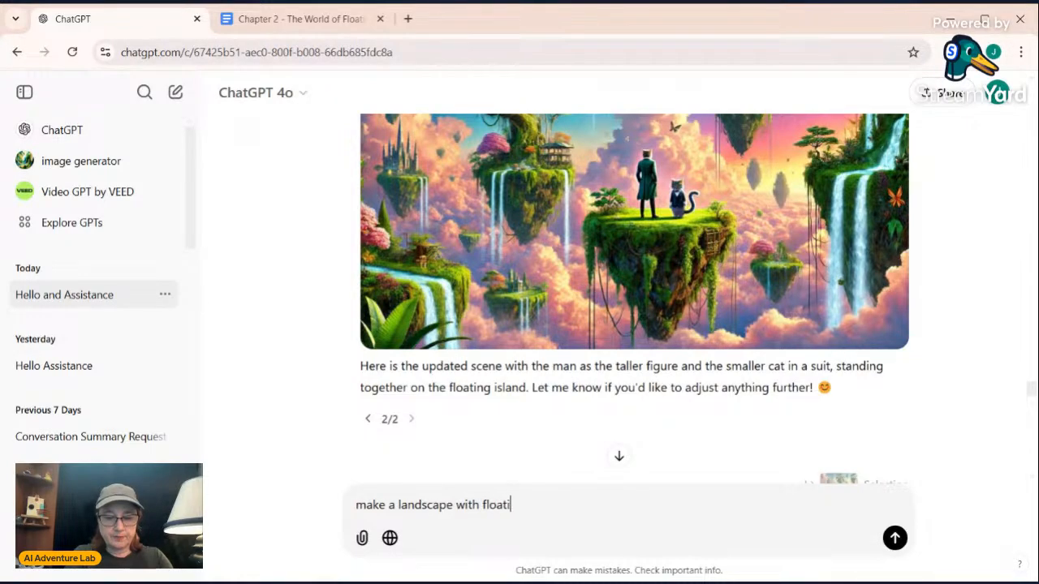
type("ng islands with a")
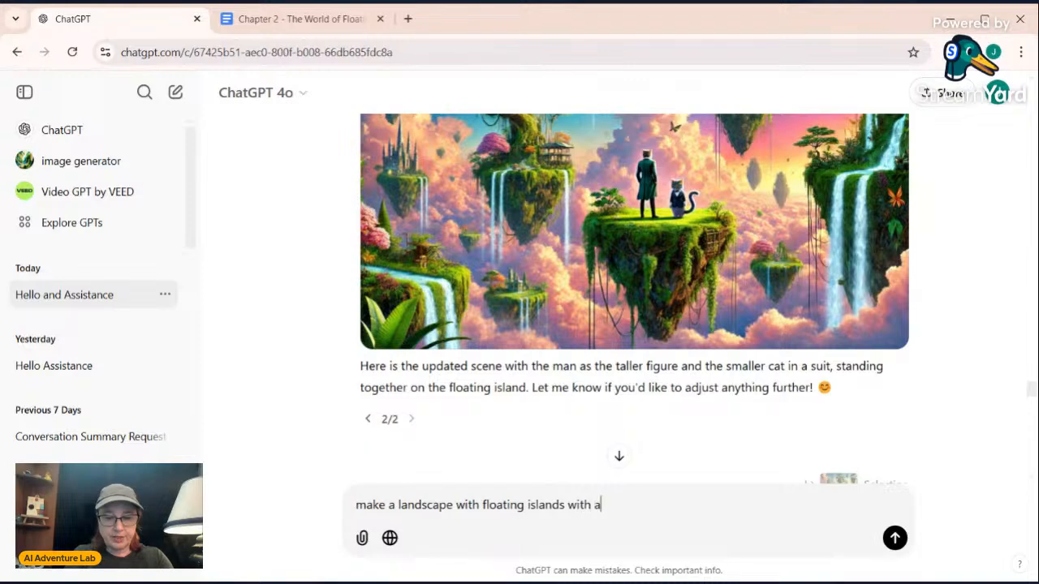
type(" cat wea")
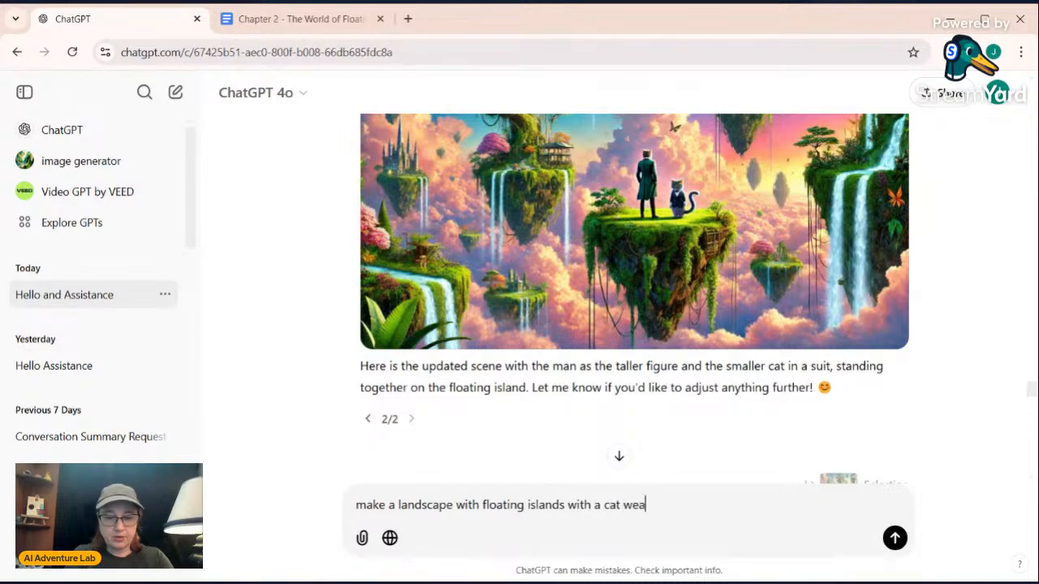
type("ring a suit a")
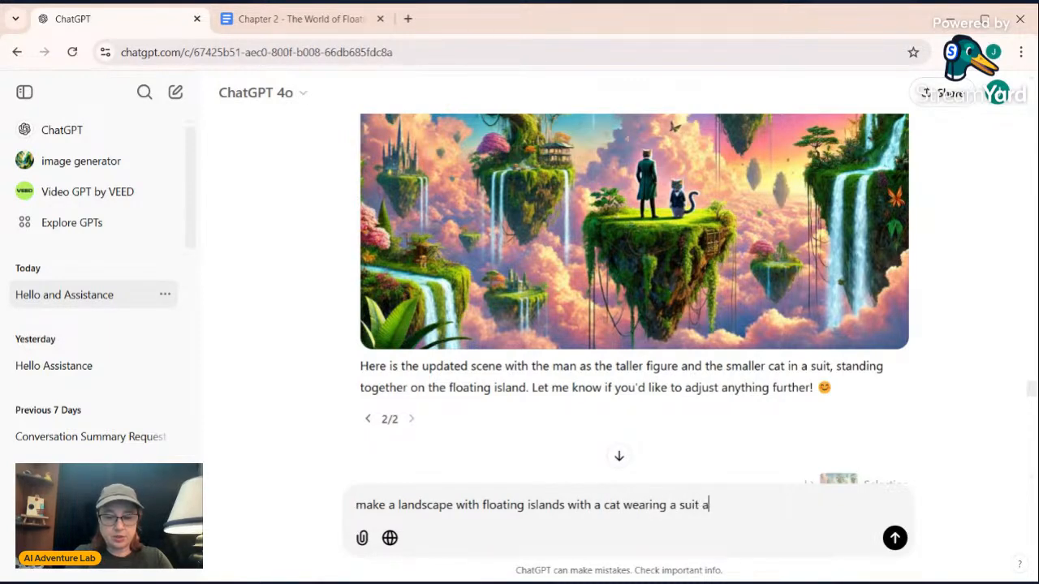
type("nd a man")
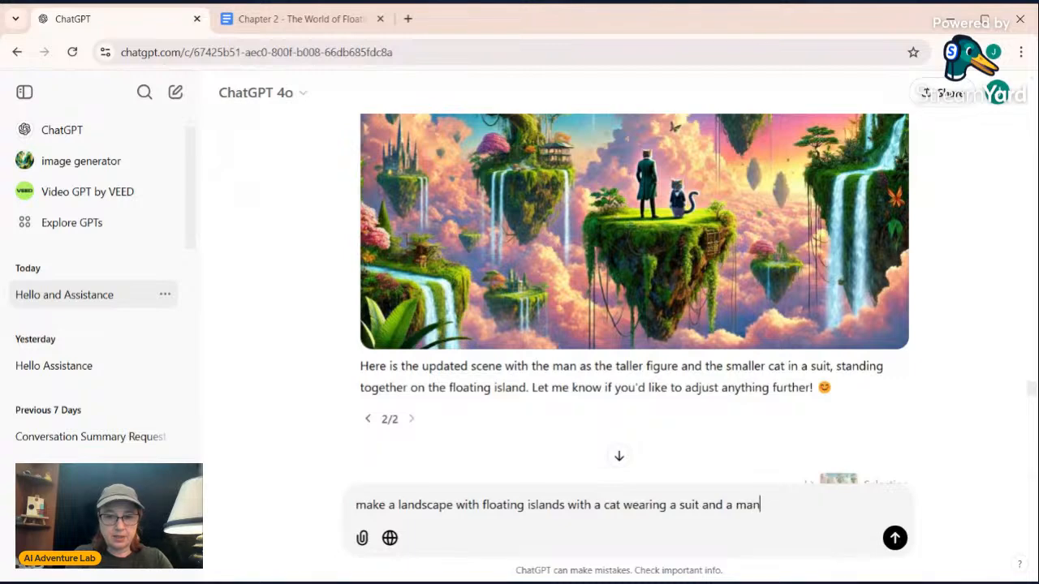
type(" that has a")
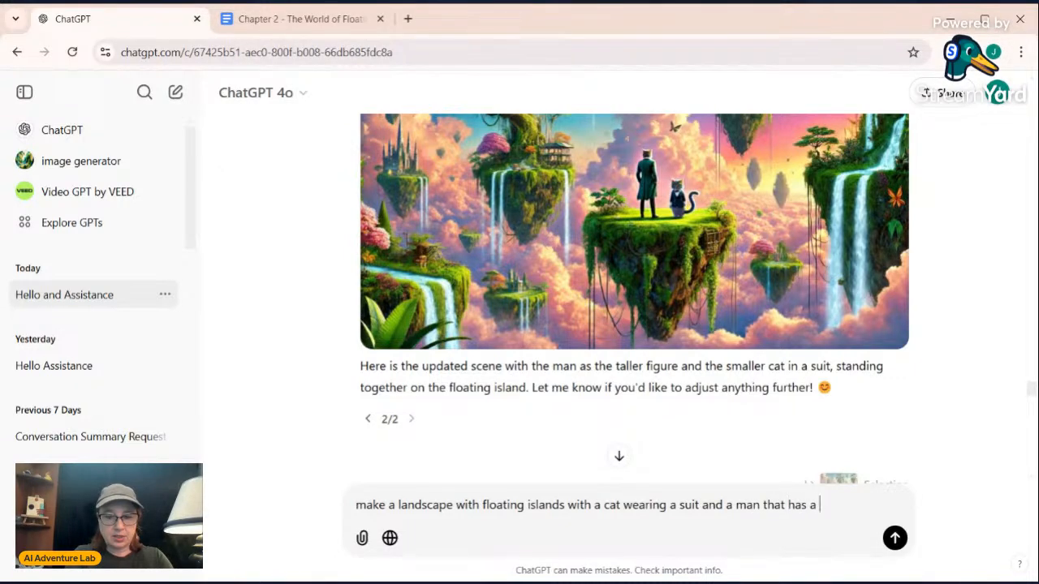
type(" large eye")
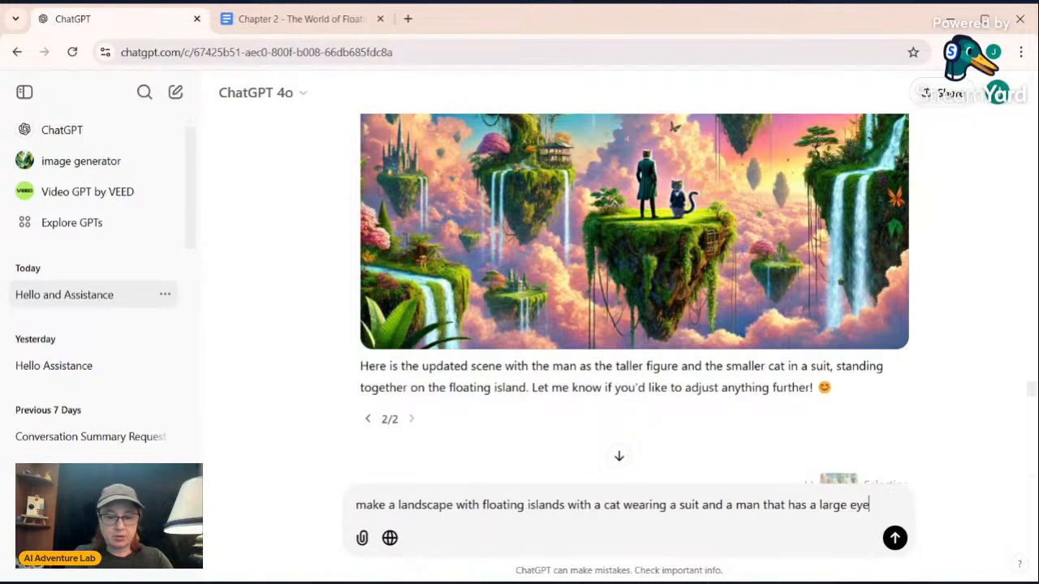
type("ball instea")
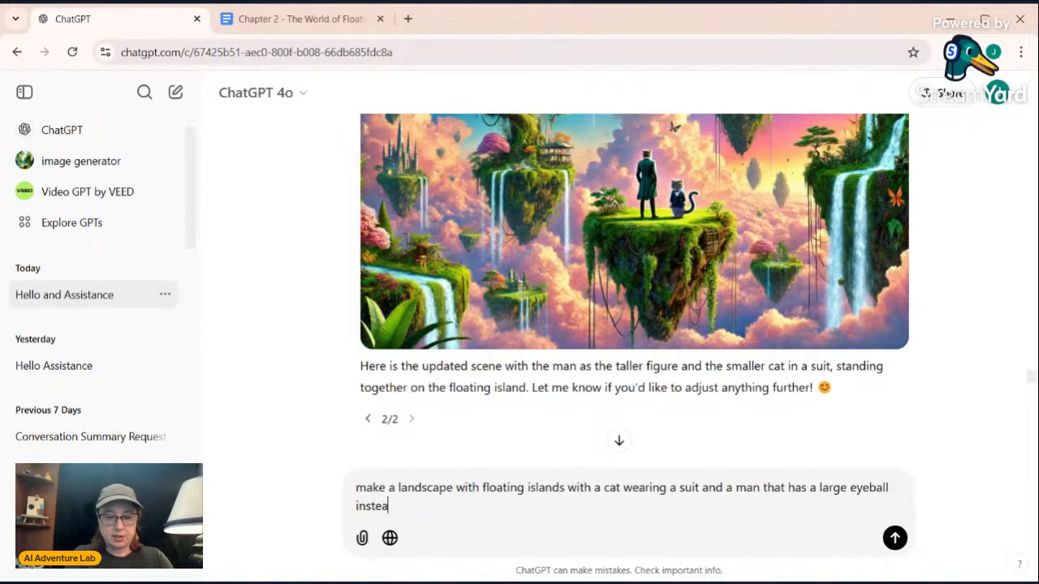
type("d of a head")
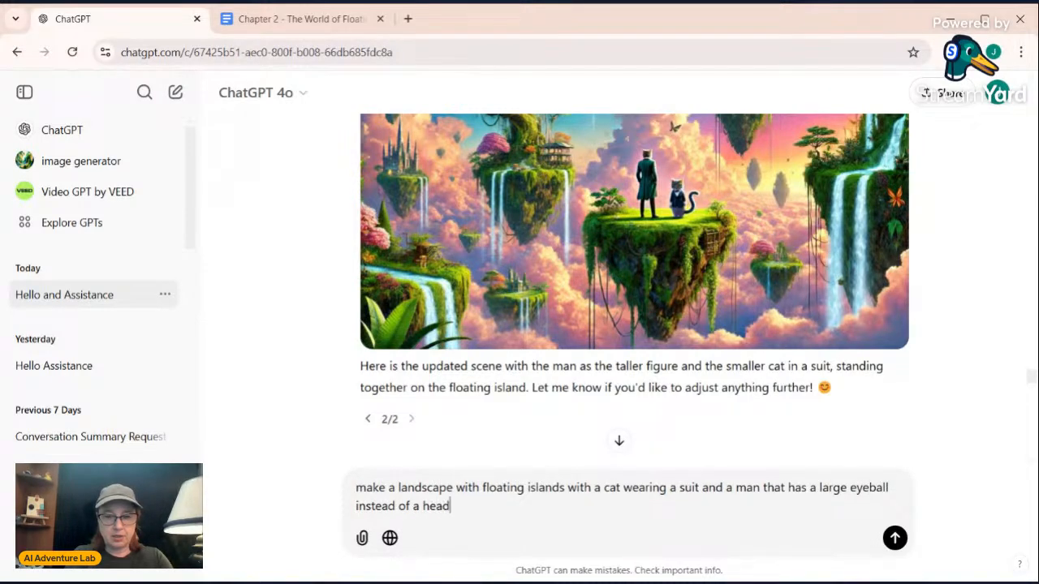
key("Return")
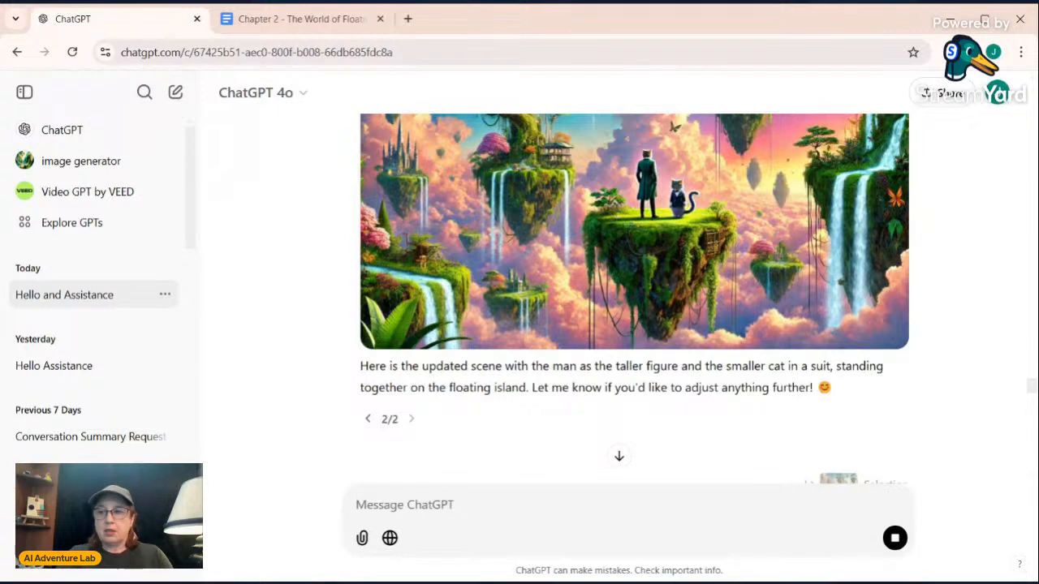